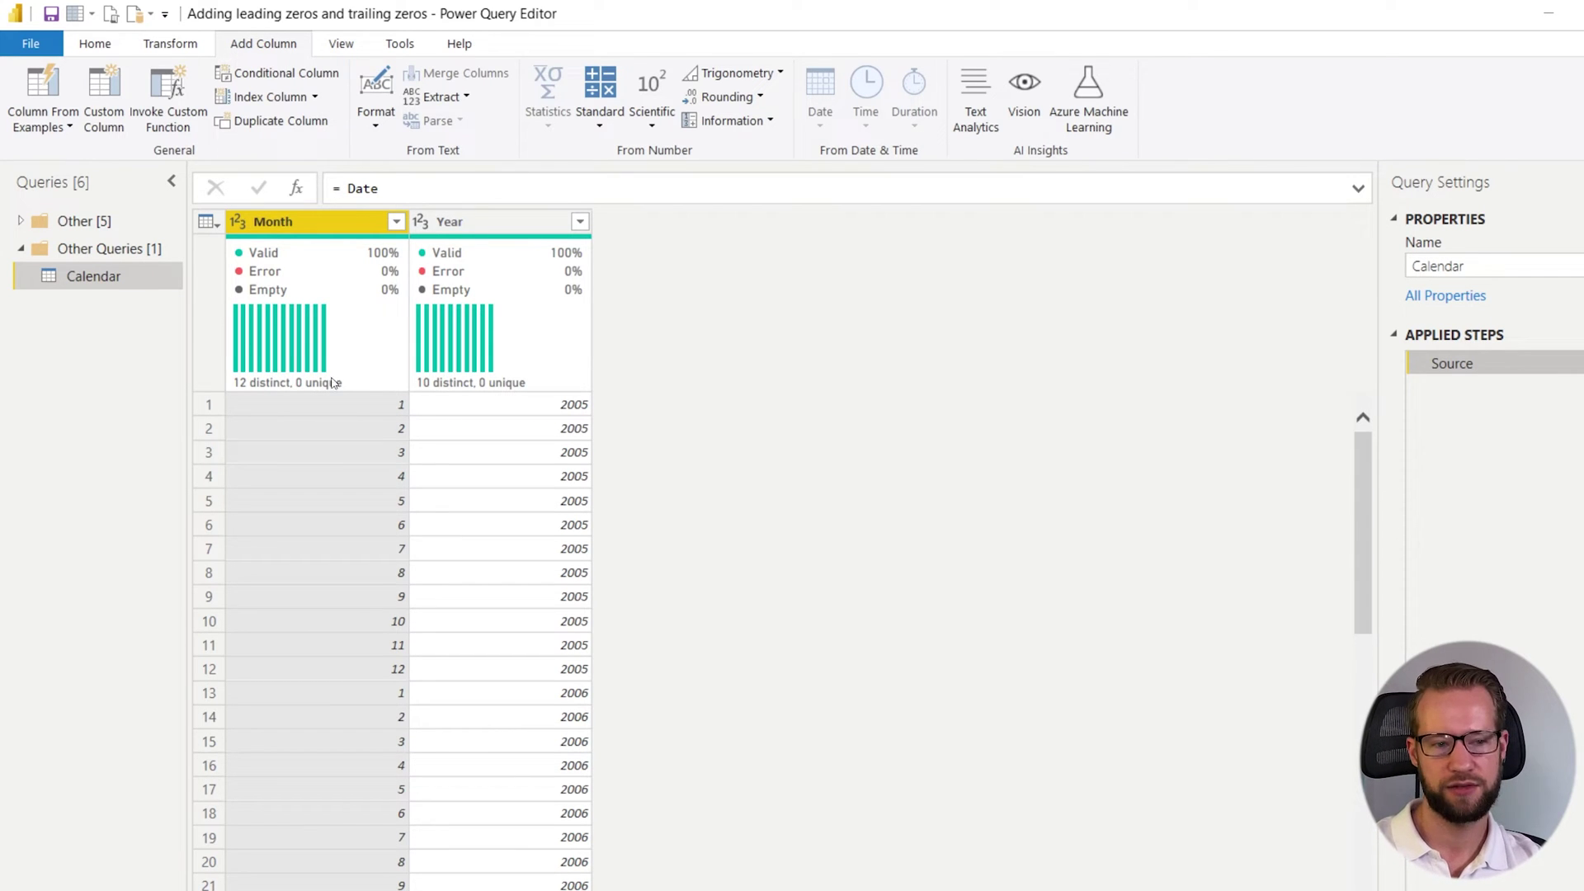
# Step: Merge Year and Month into a new Year-Month column with a custom '-' separator
pyautogui.click(448, 224)
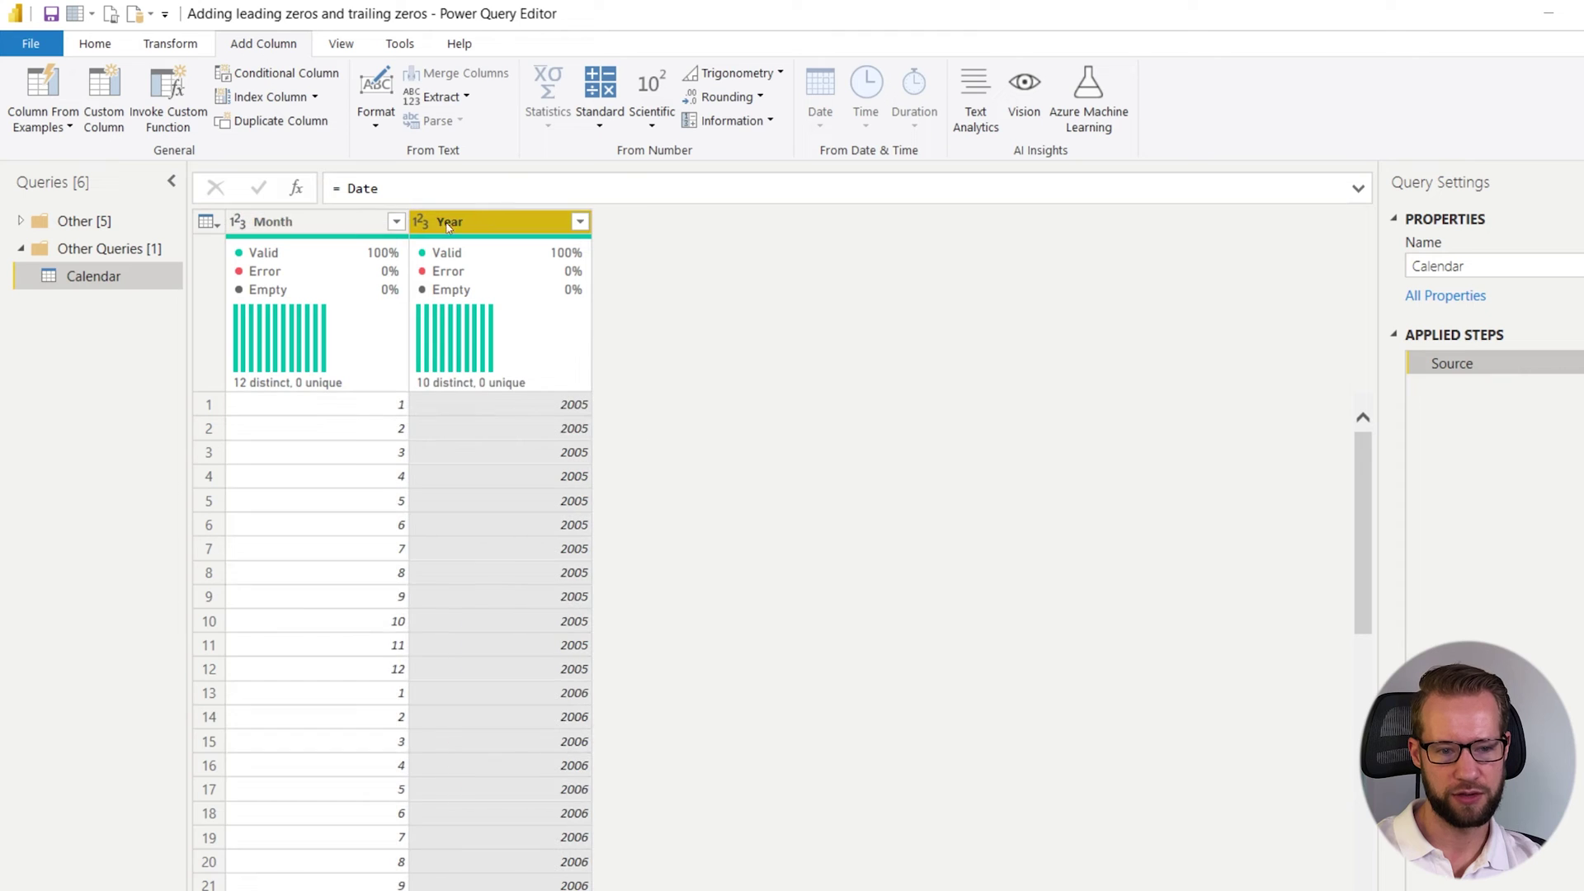
pyautogui.keyDown('ctrl'); pyautogui.click(346, 231); pyautogui.keyUp('ctrl')
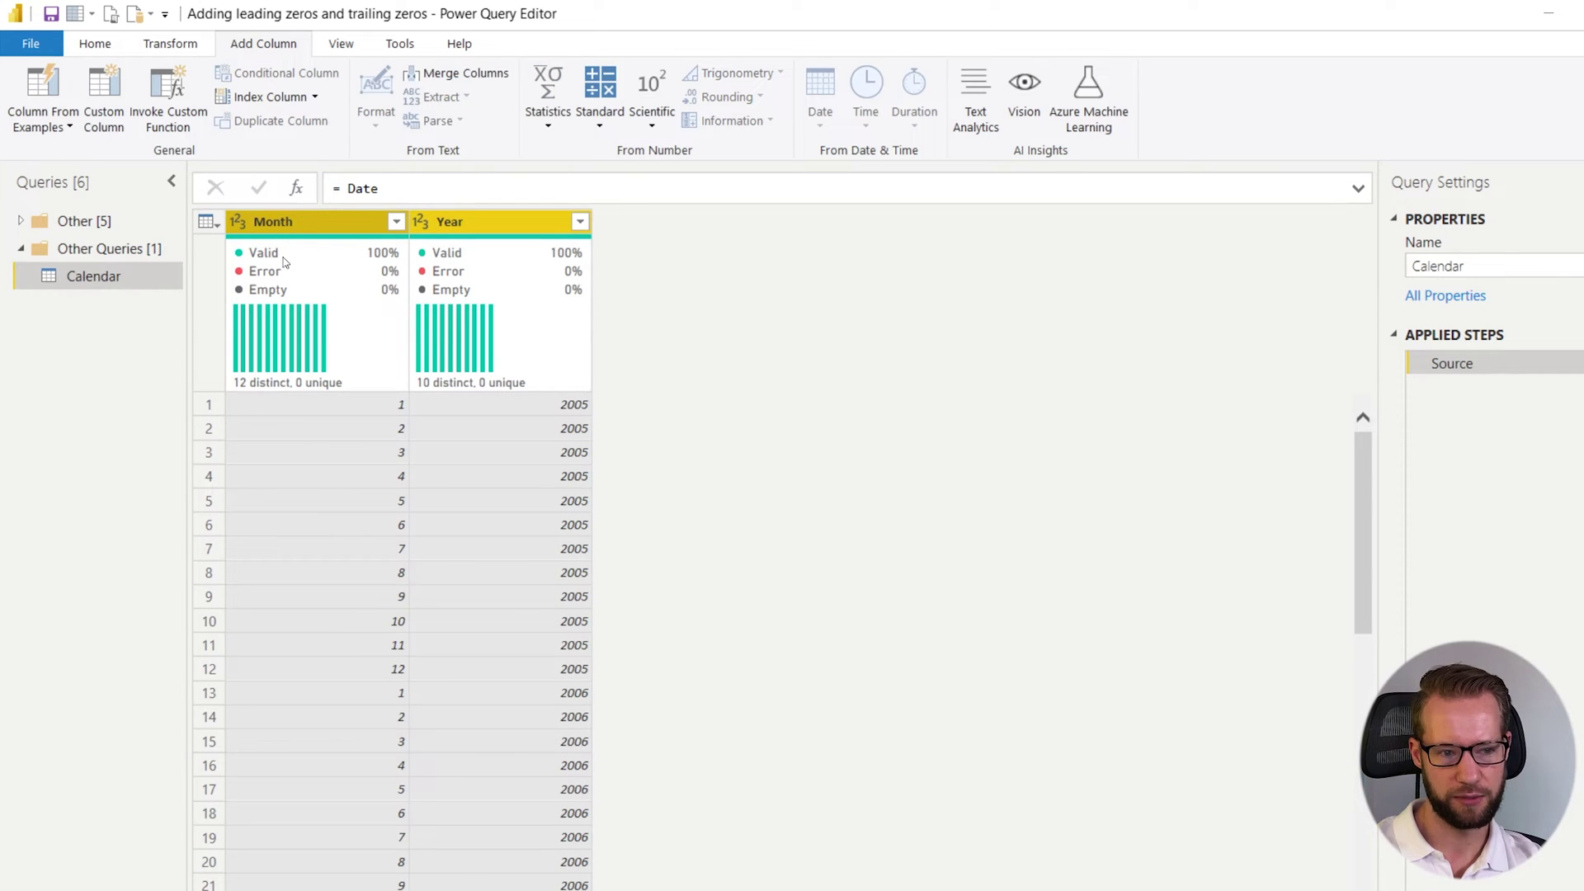
pyautogui.click(476, 75)
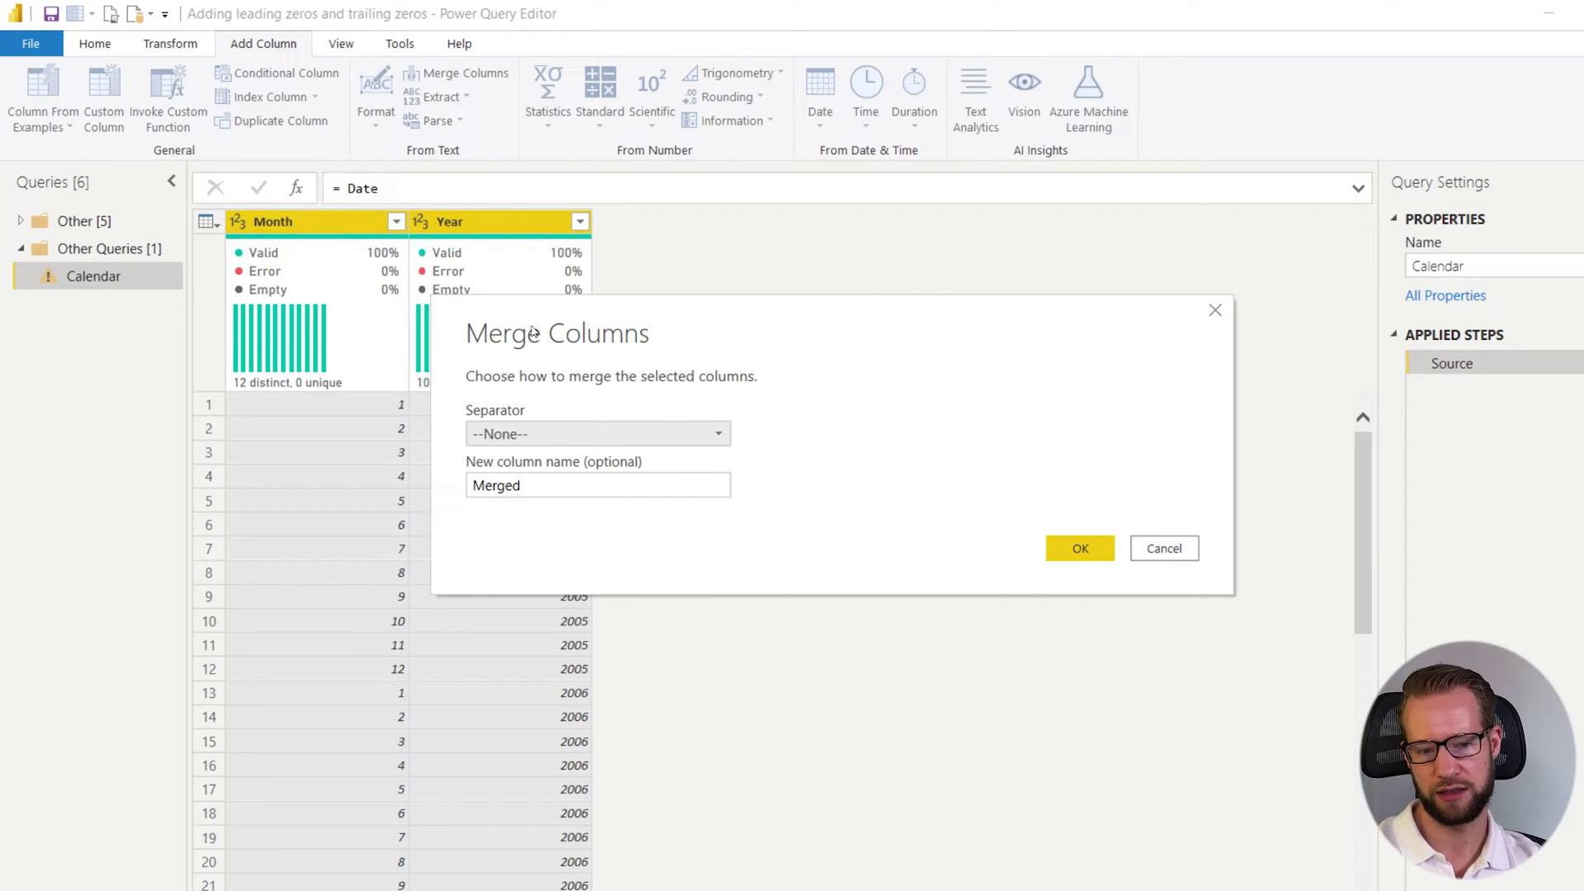
pyautogui.doubleClick(605, 484)
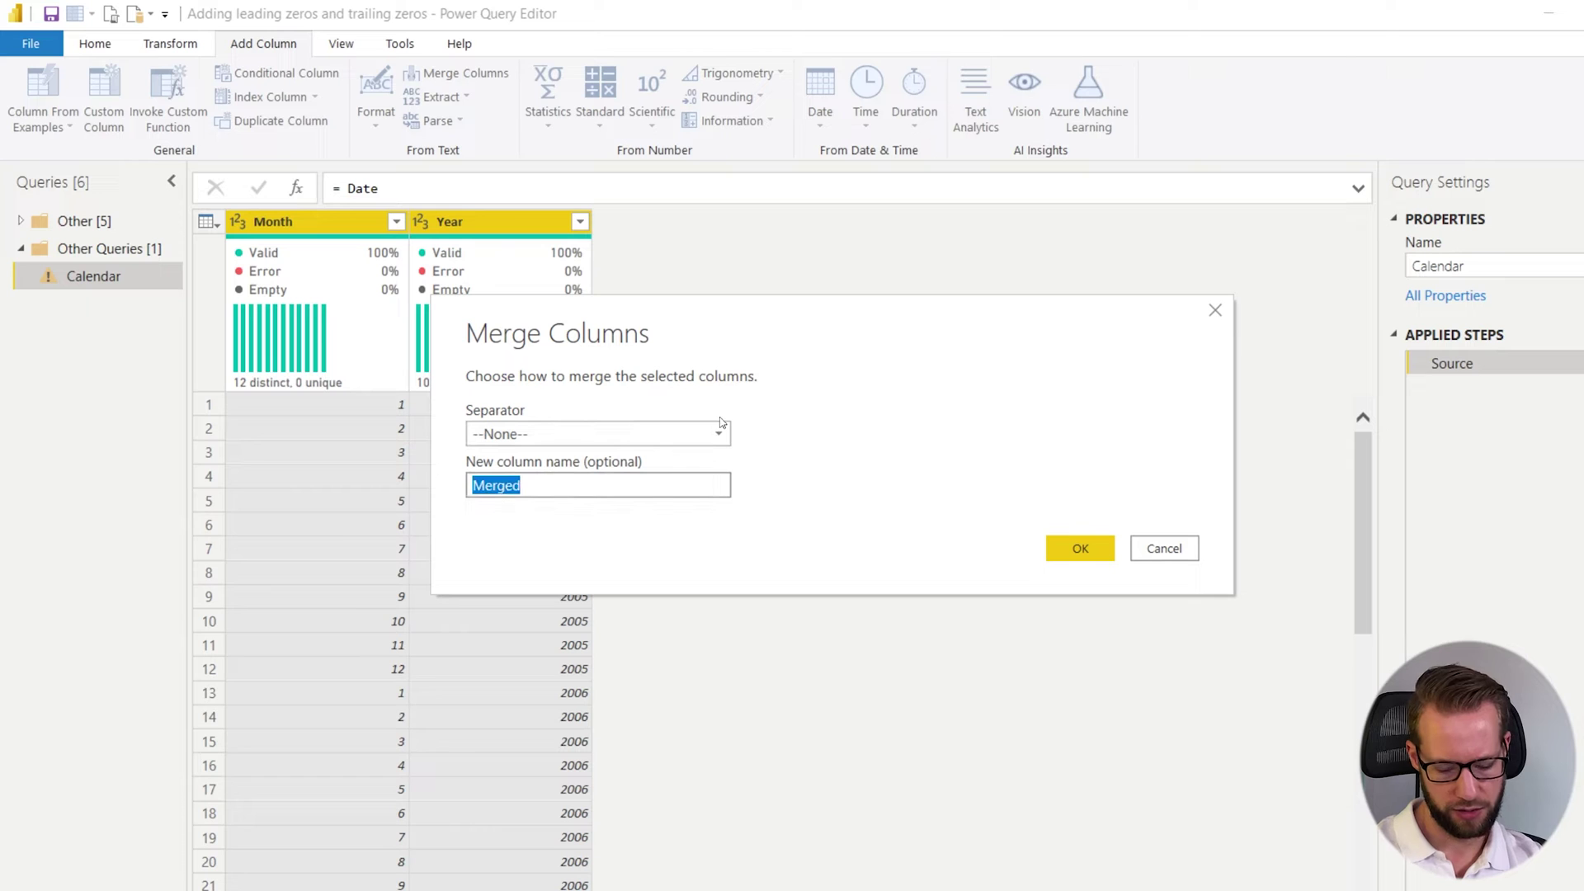
pyautogui.write('Year-Month')
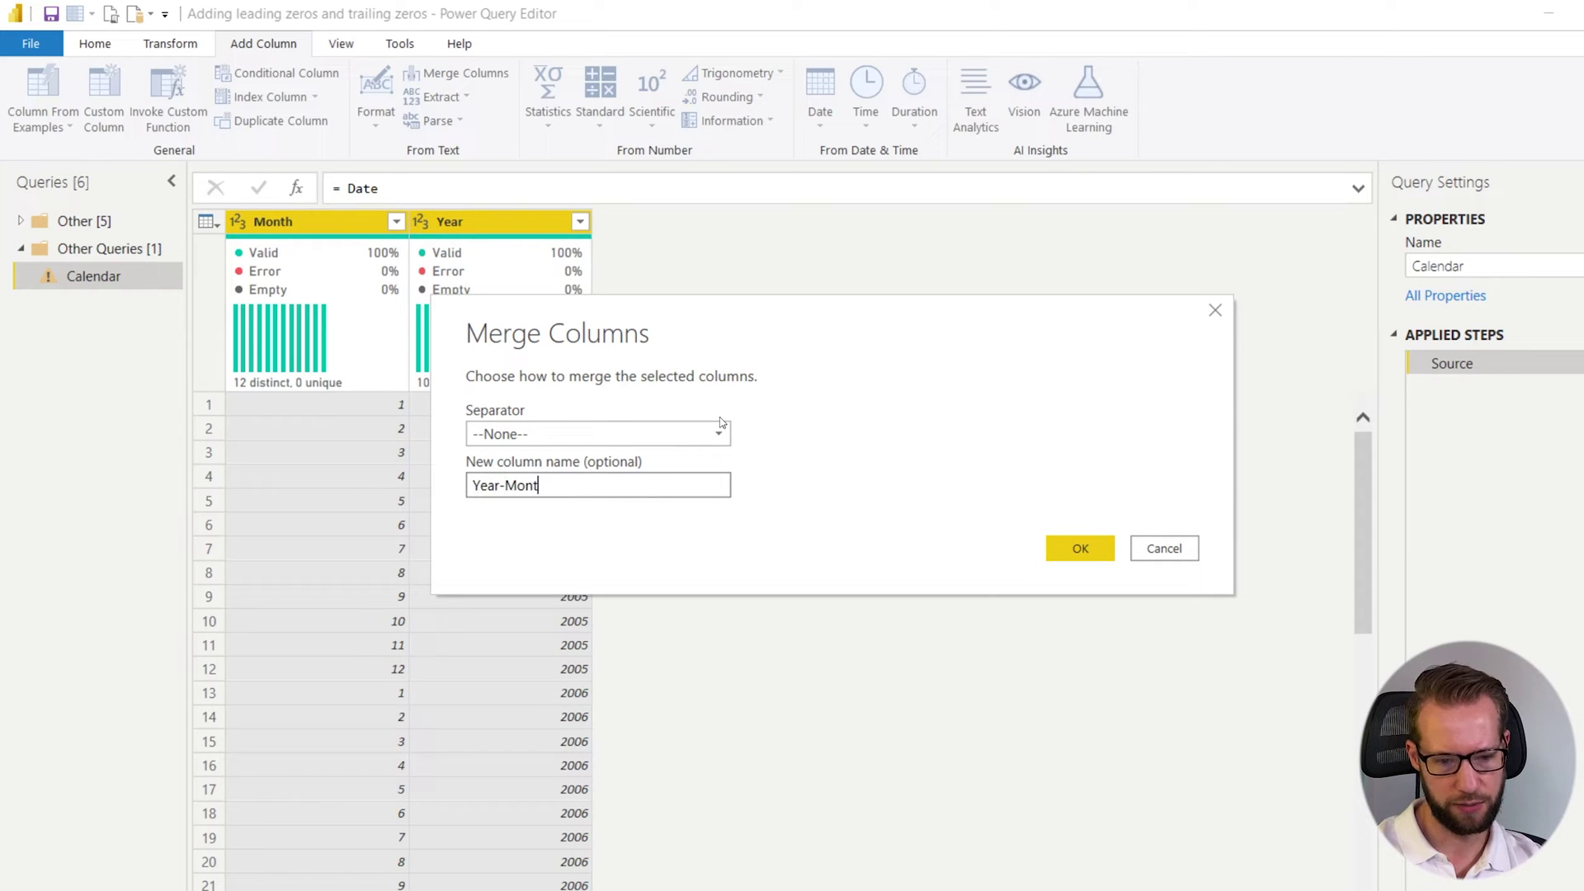
pyautogui.click(717, 433)
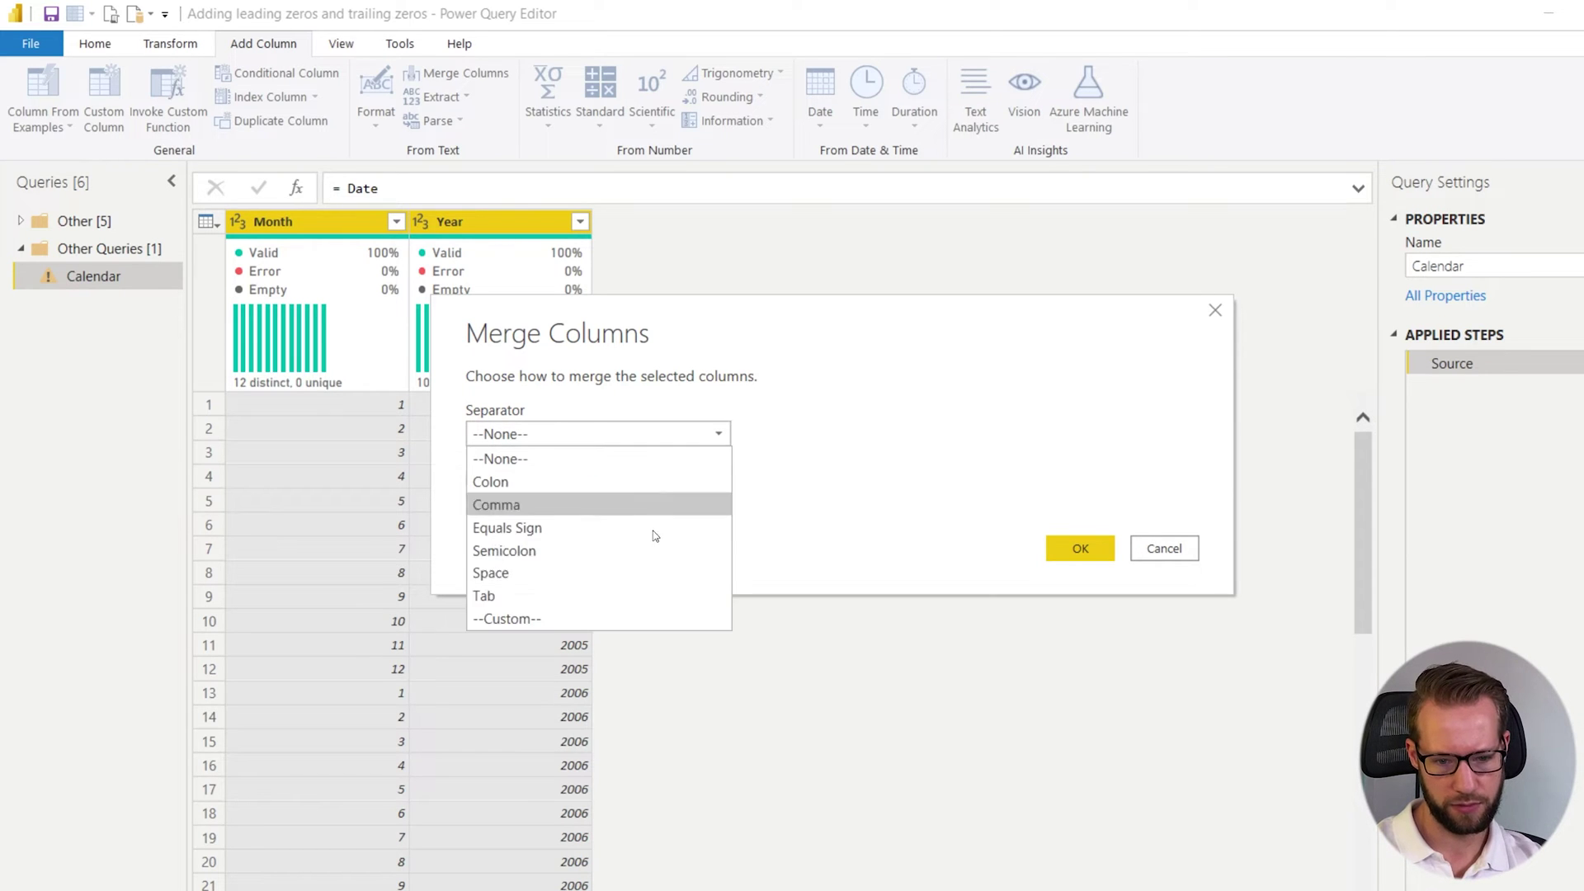
pyautogui.click(612, 618)
pyautogui.click(604, 463)
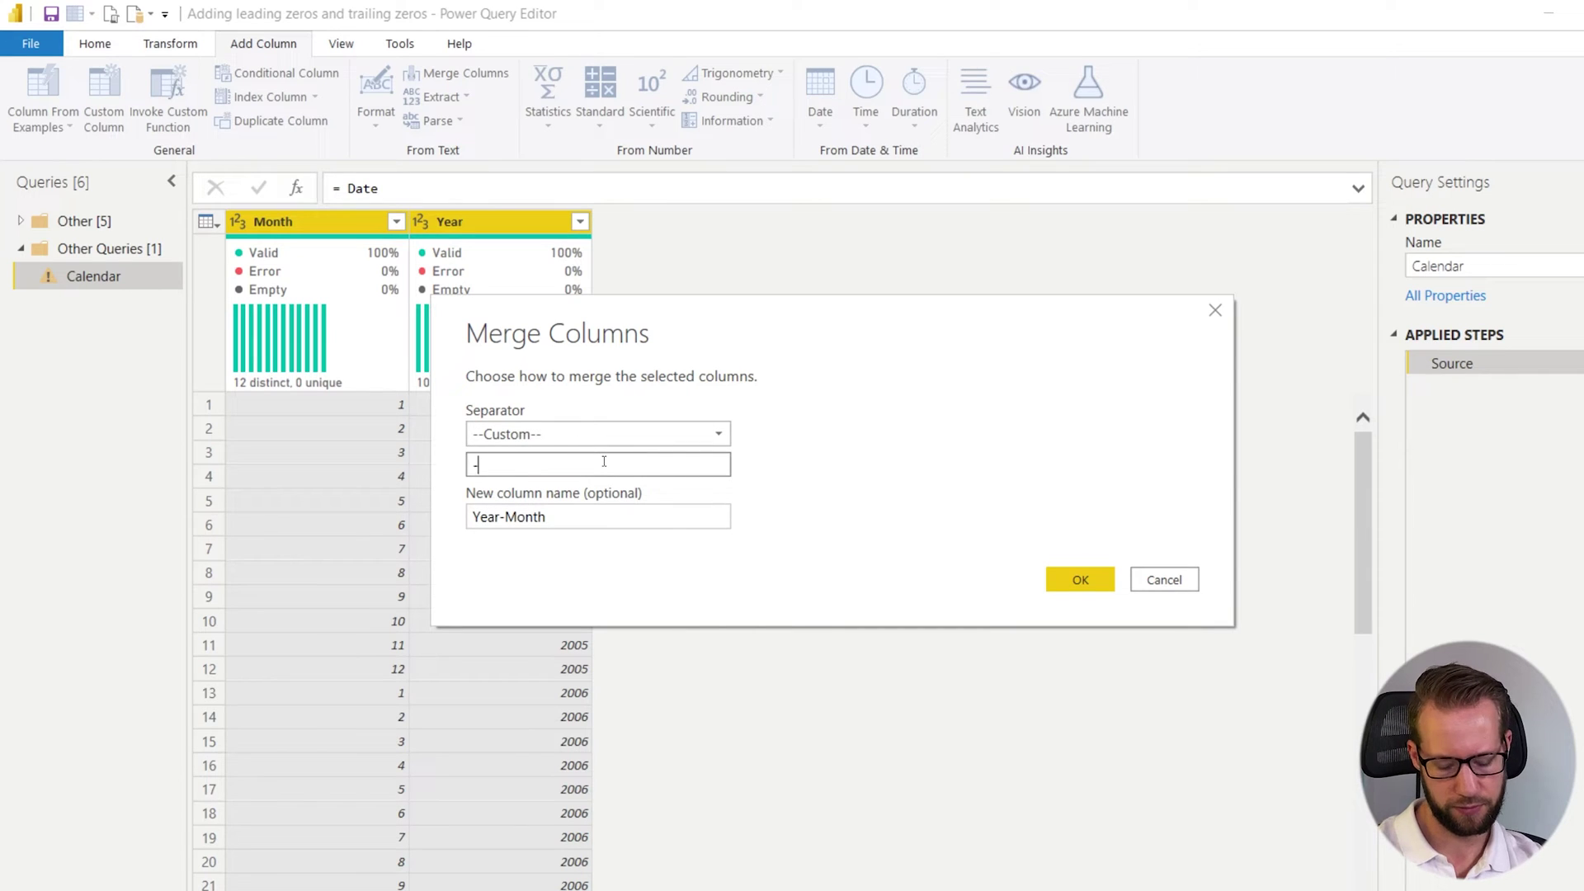
pyautogui.click(1080, 579)
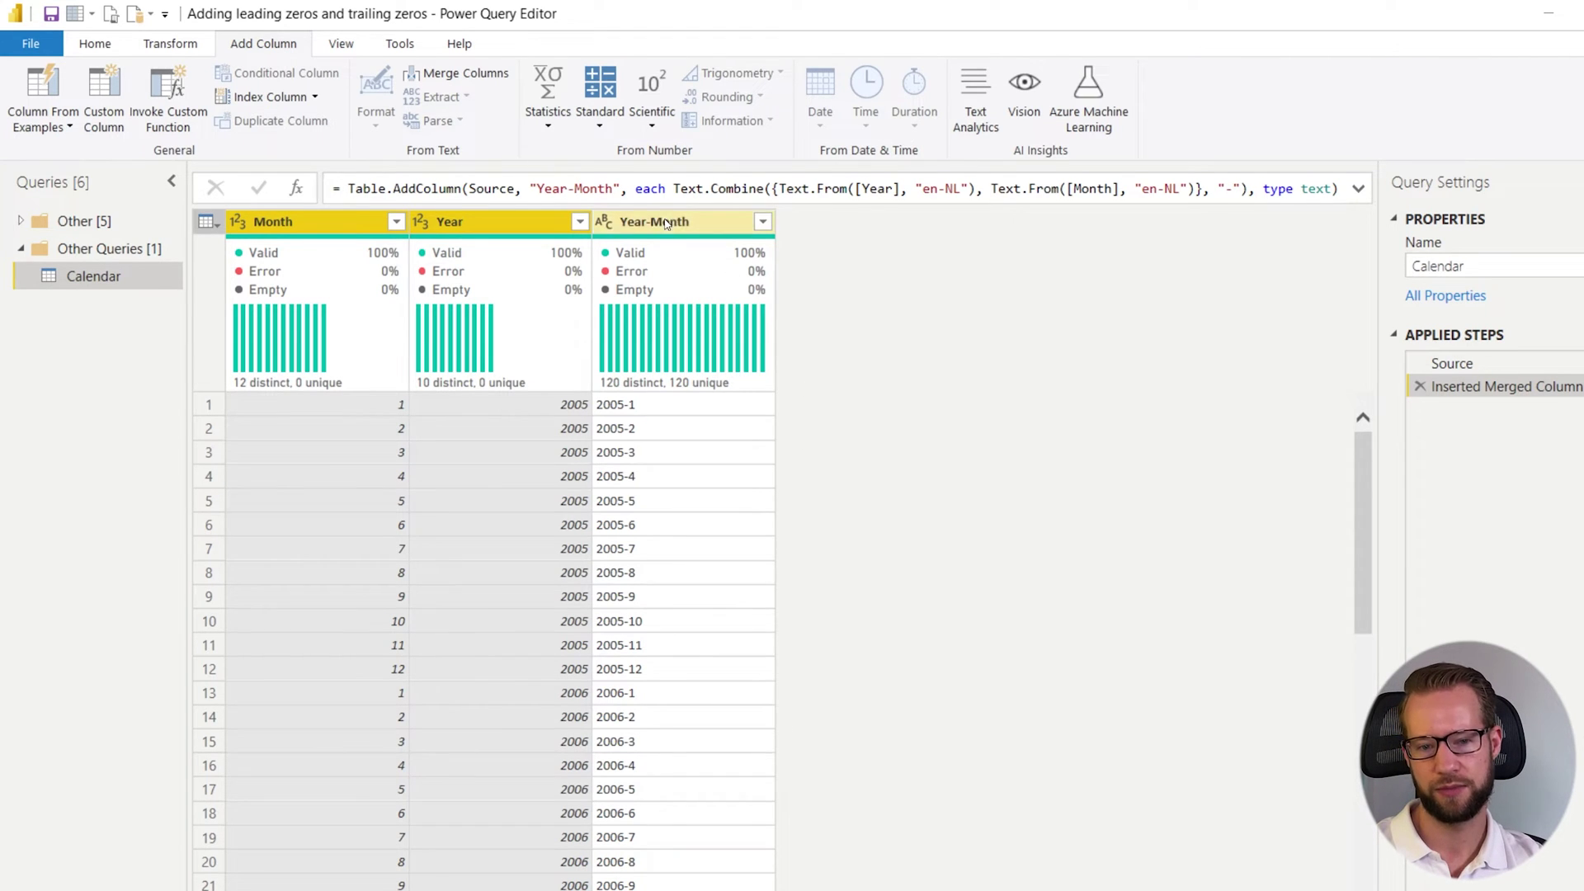
# Step: Sort the table ascending by the Year-Month column
pyautogui.click(747, 221)
pyautogui.click(761, 222)
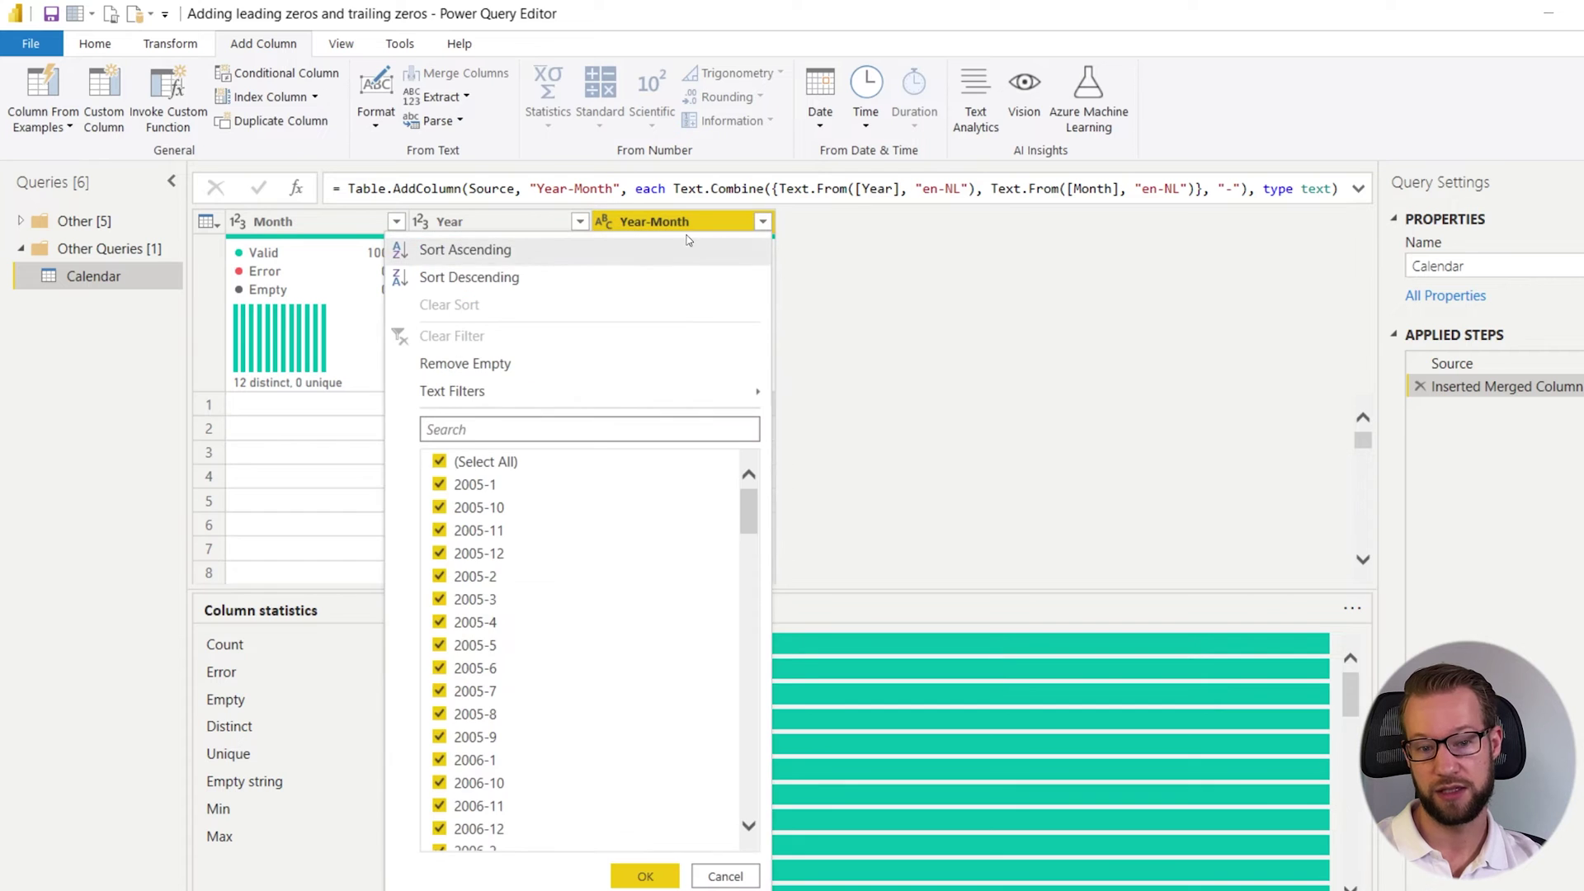
pyautogui.click(625, 262)
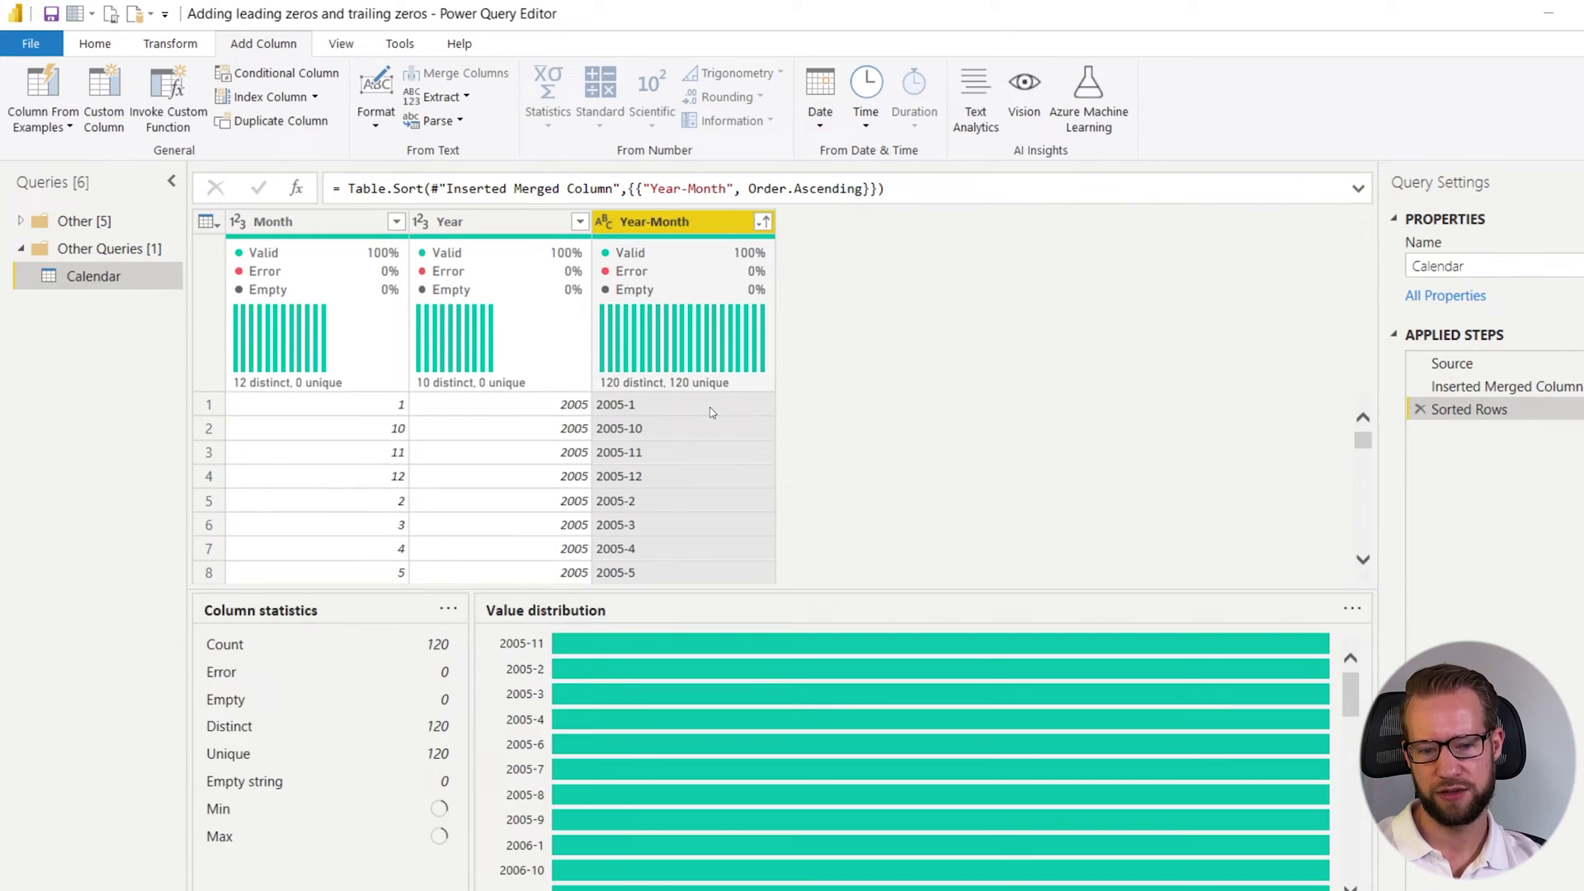
# Step: Check the 2005-1 and 2005-10 values, then delete the Sorted Rows and Inserted Merged Column steps
pyautogui.click(709, 407)
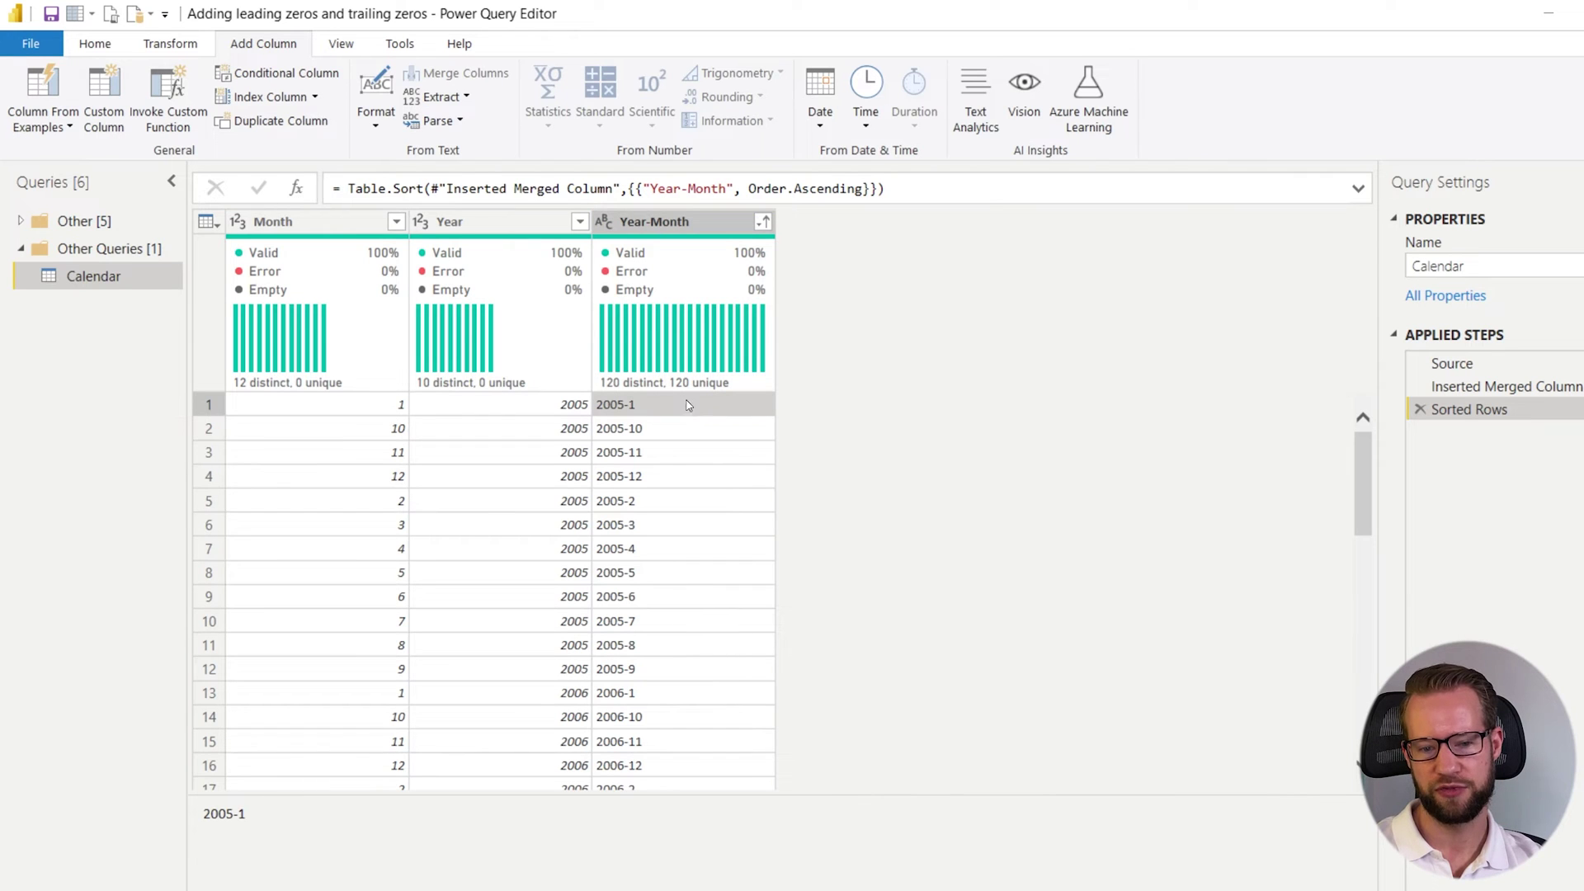
pyautogui.click(650, 437)
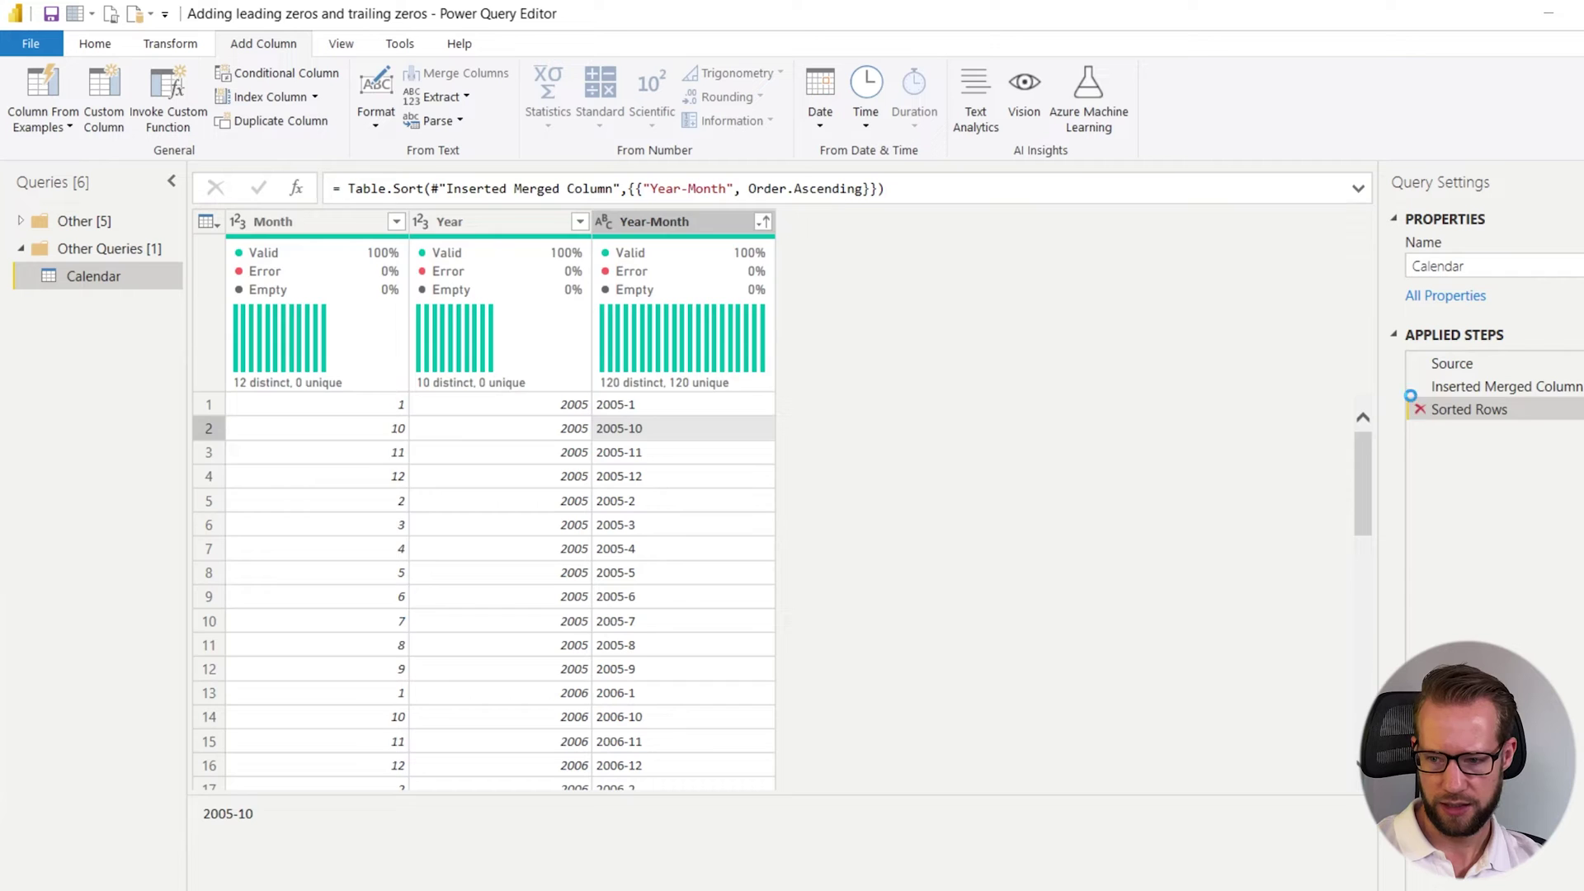
pyautogui.click(1419, 409)
pyautogui.click(1419, 386)
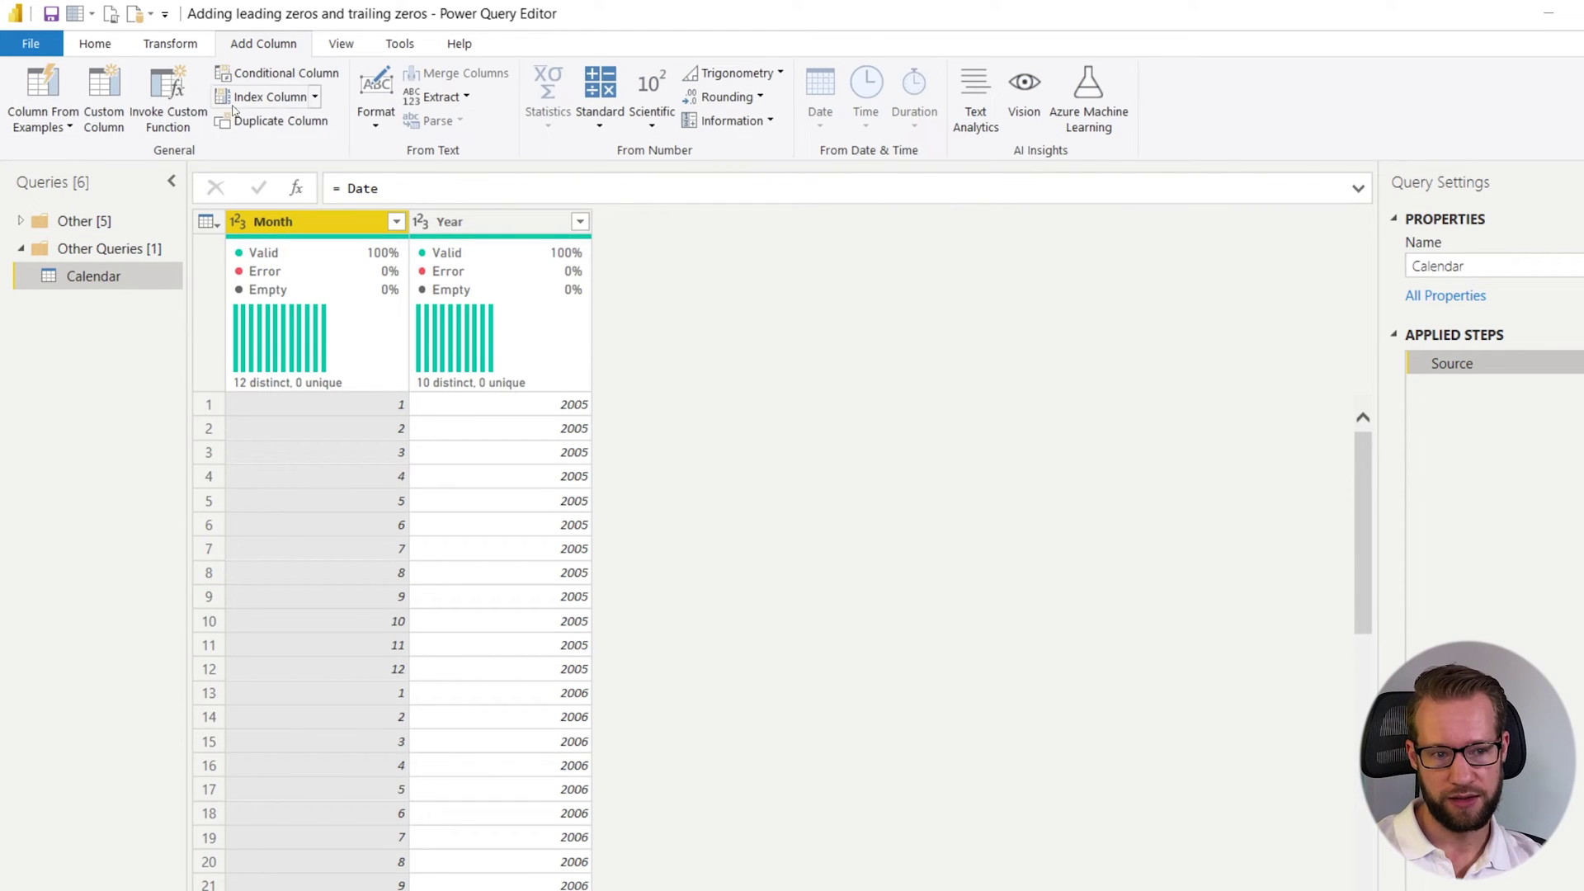
# Step: Add a Custom column with formula "0" & [Month] and view the resulting error
pyautogui.click(101, 116)
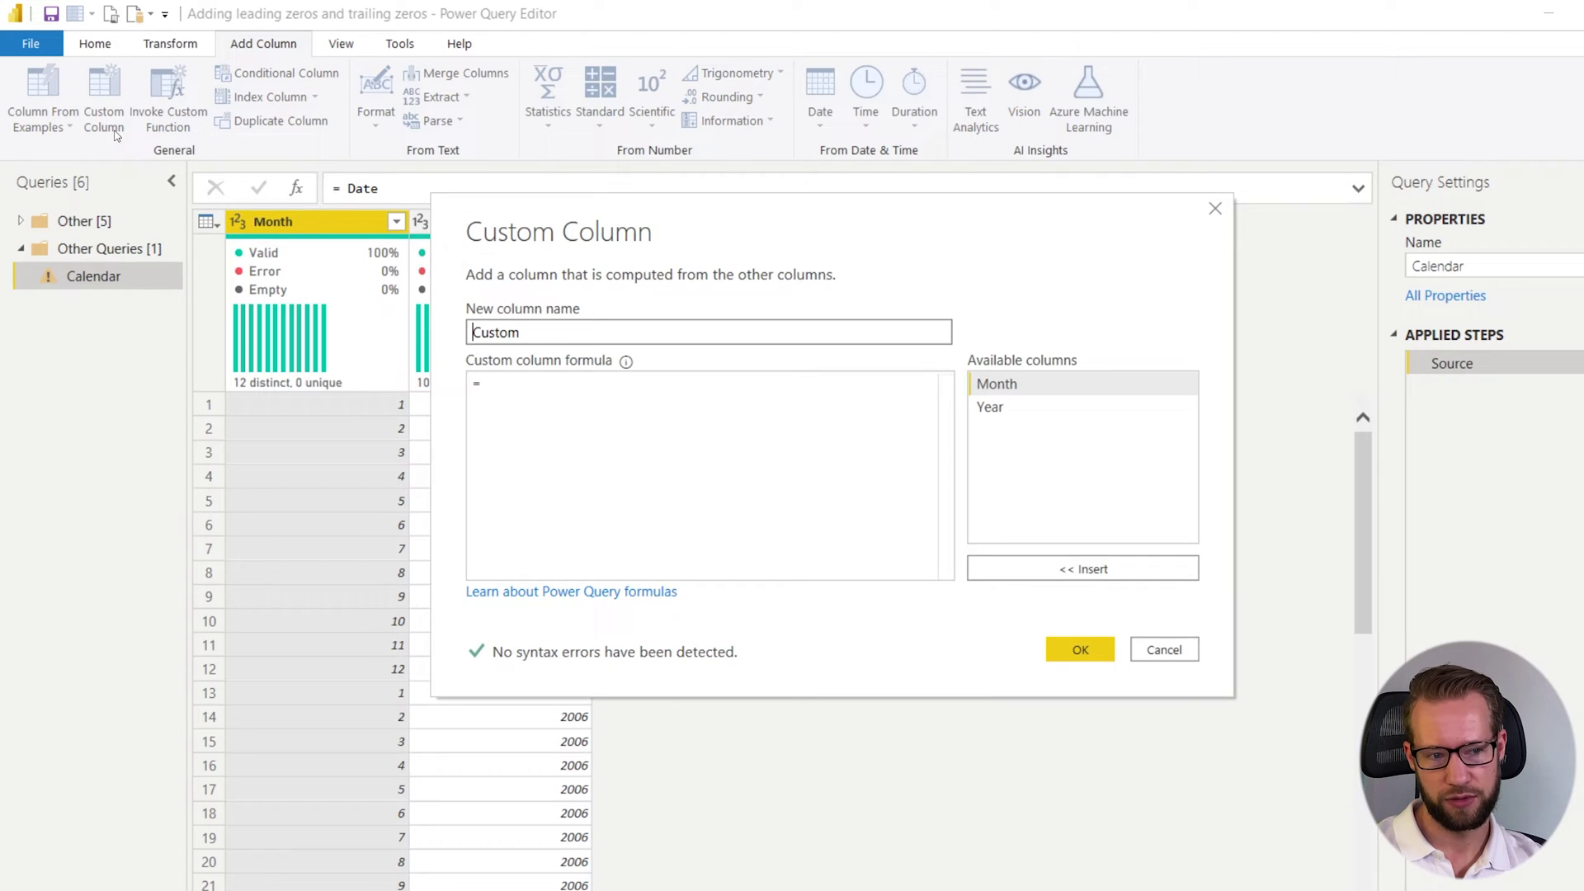
pyautogui.moveTo(660, 221); pyautogui.dragTo(869, 279)
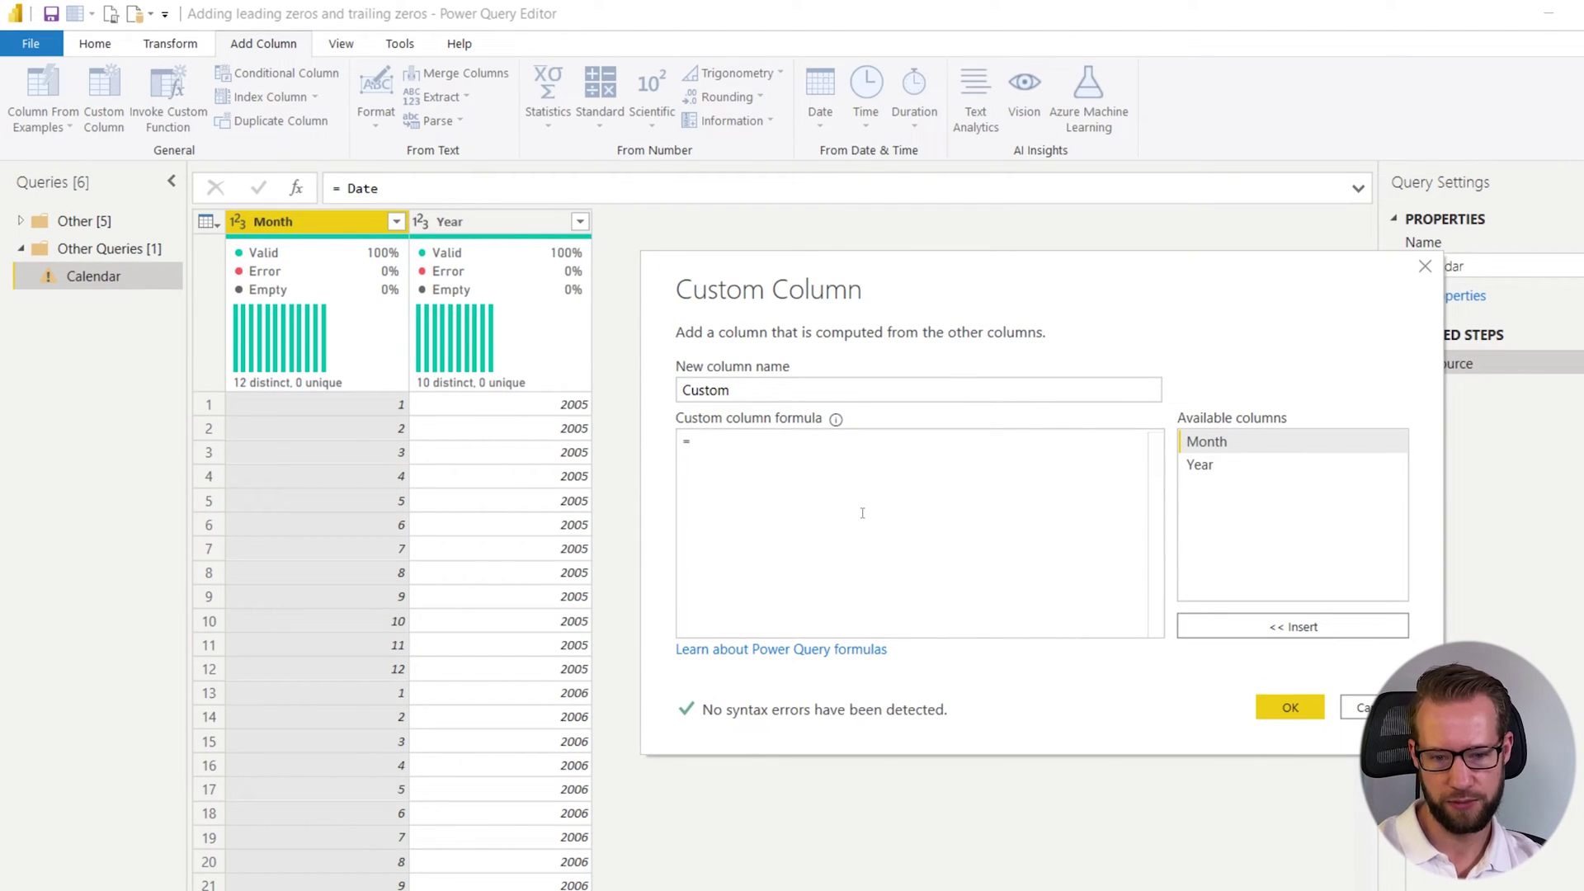
pyautogui.write('"0')
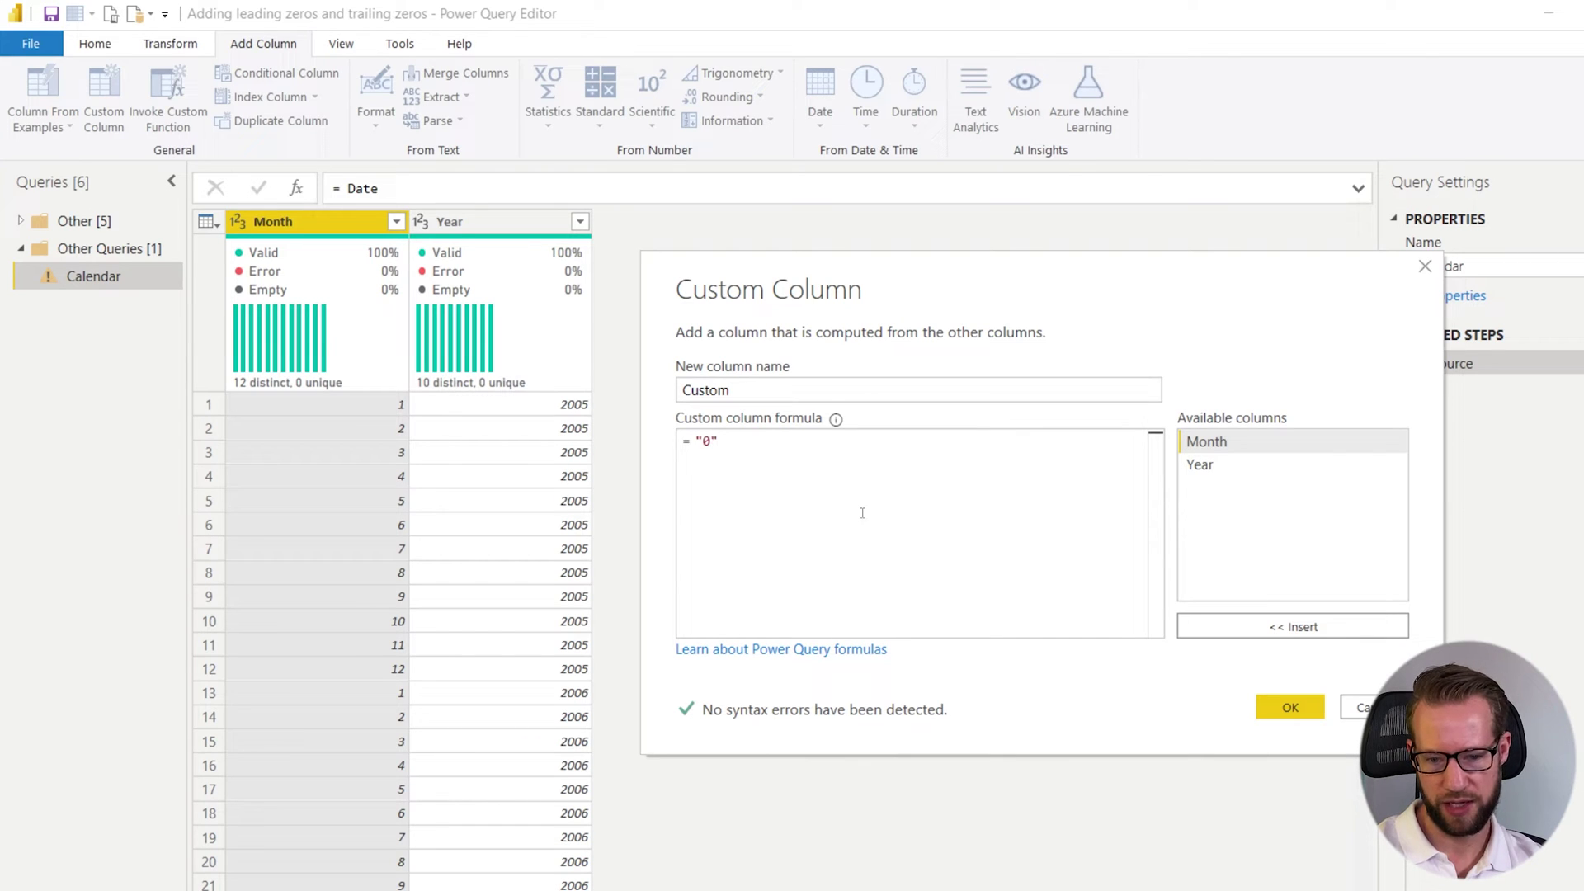
pyautogui.write('"')
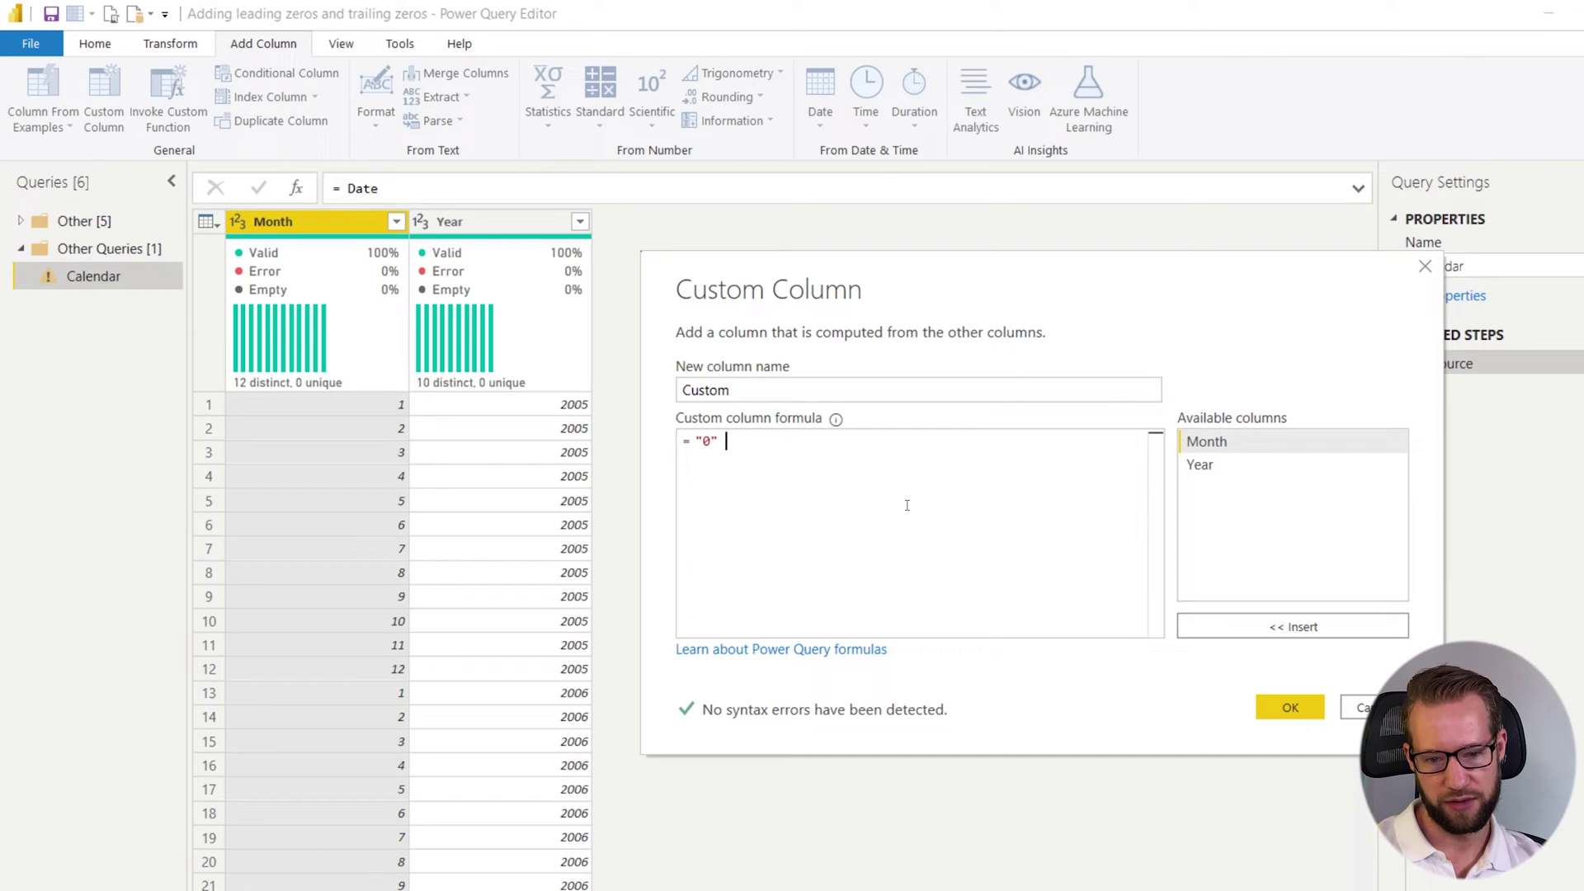
pyautogui.write('&')
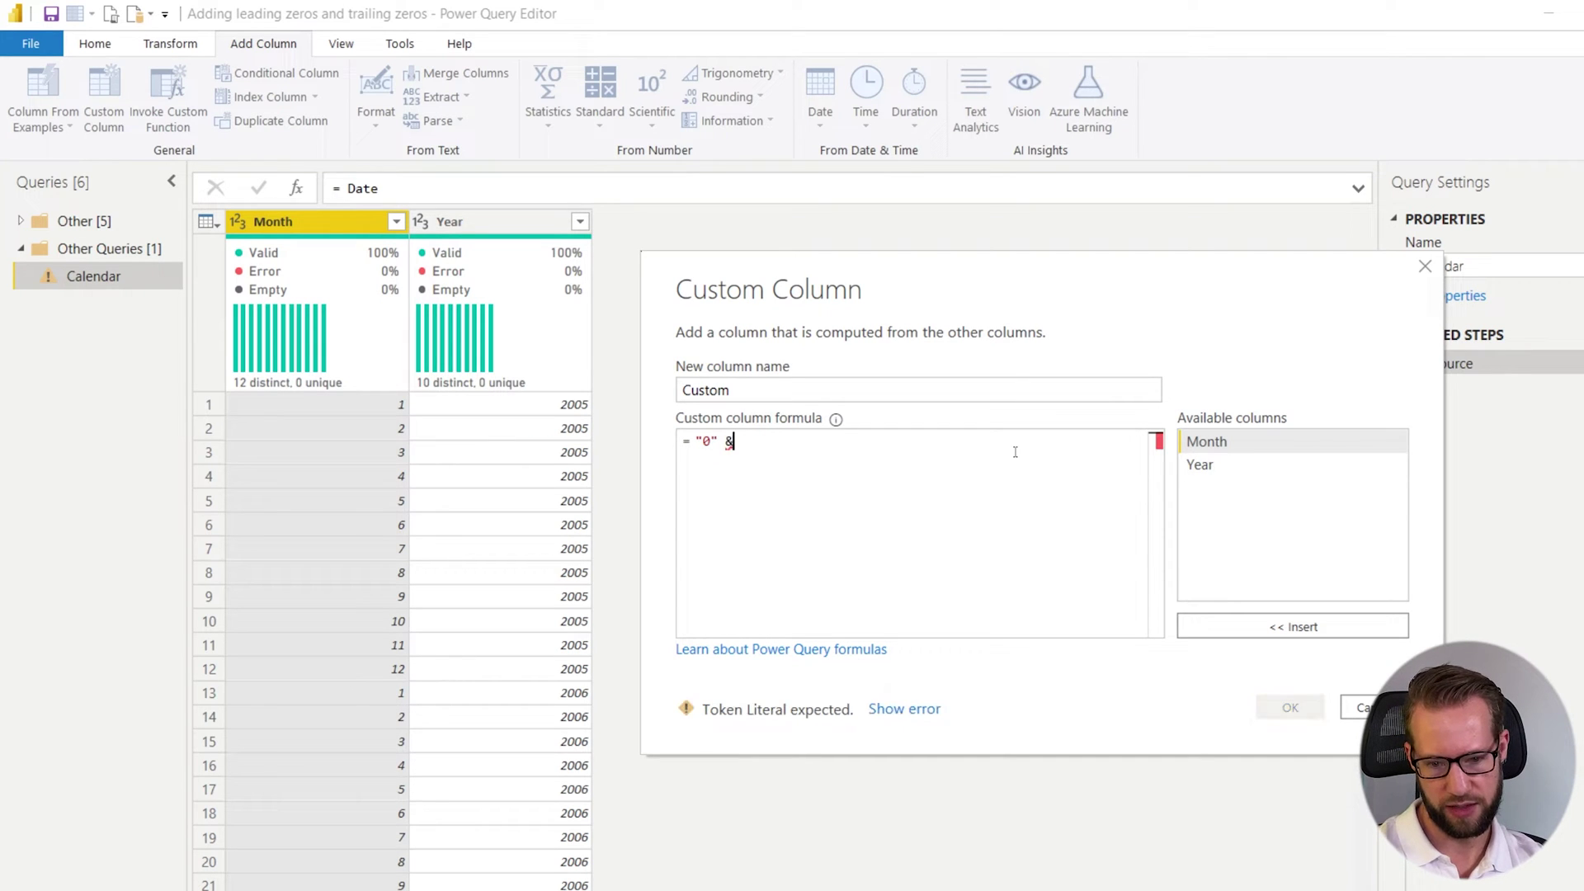
pyautogui.doubleClick(1204, 443)
pyautogui.click(1290, 718)
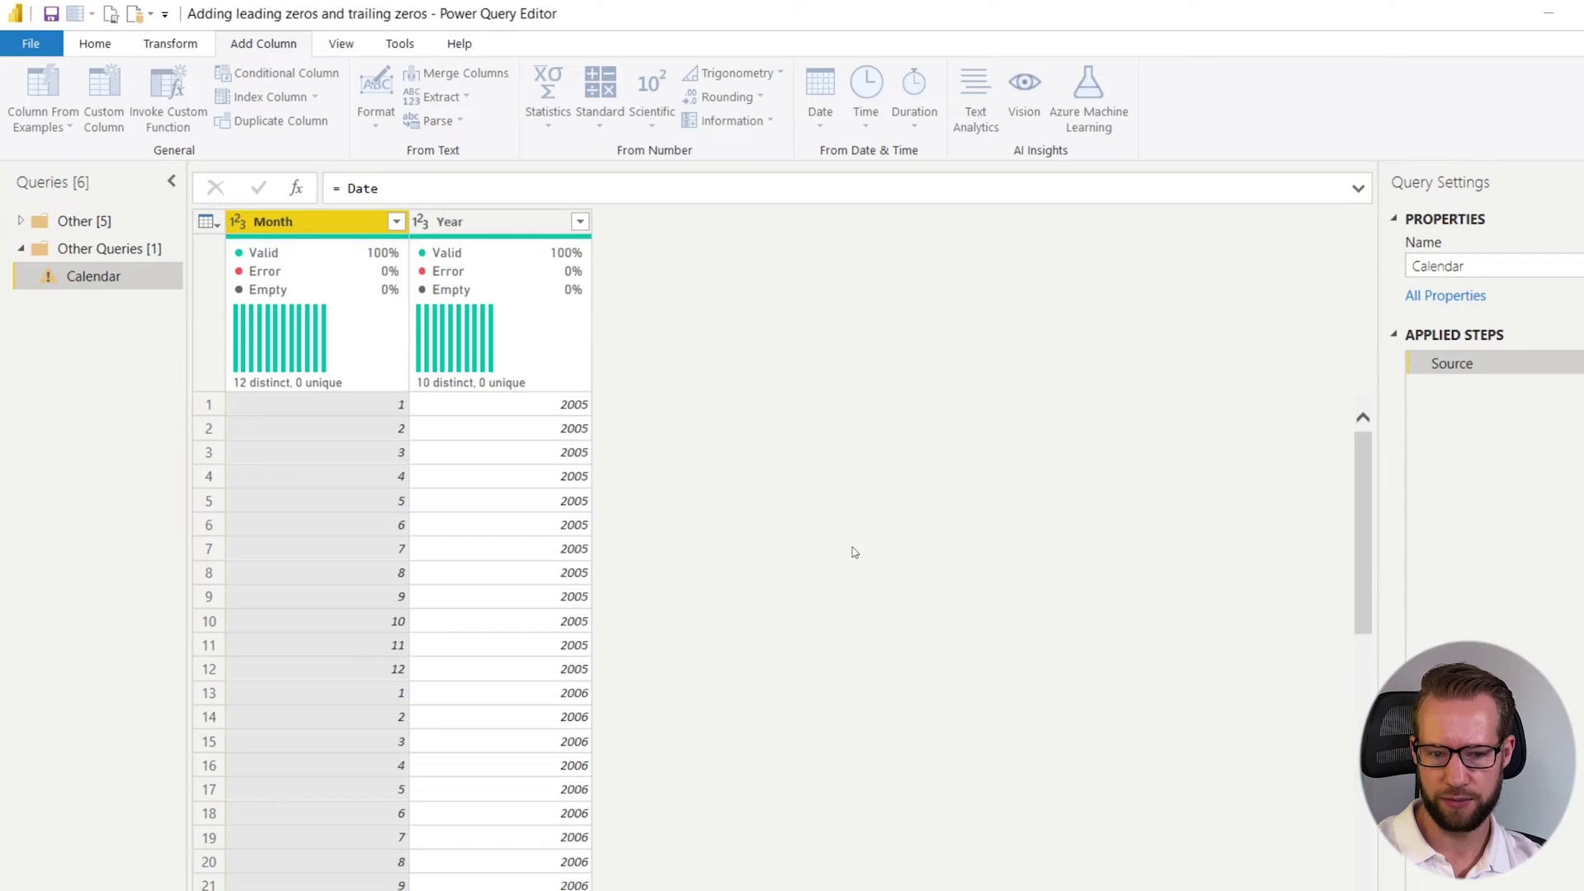
pyautogui.click(707, 404)
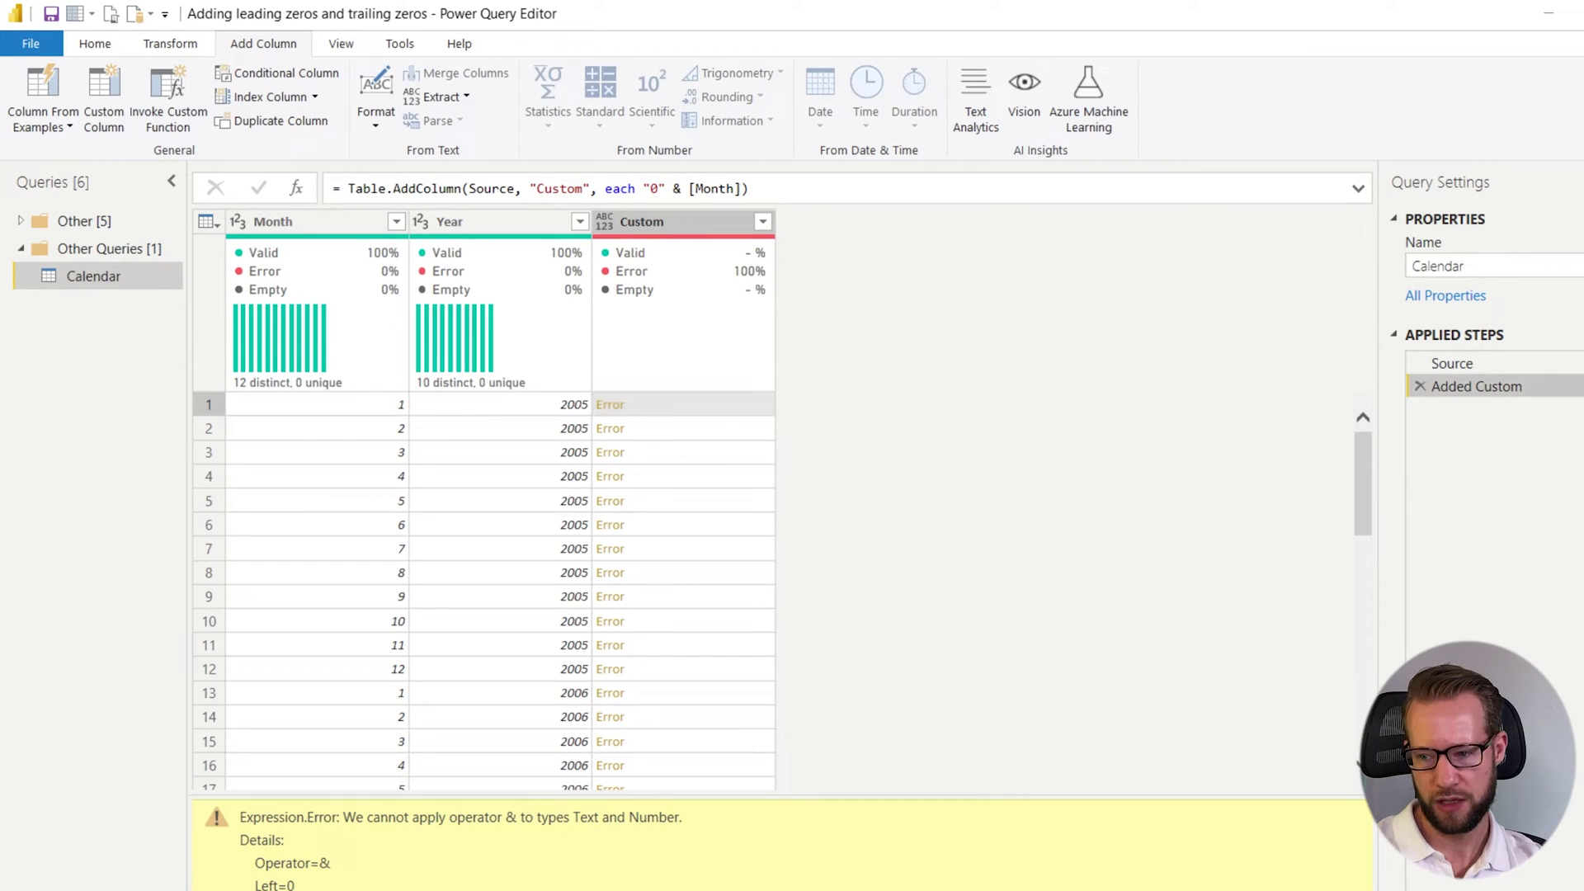
# Step: Change the formula to "0" & Text.From([Month]) and name the column V1
pyautogui.click(878, 453)
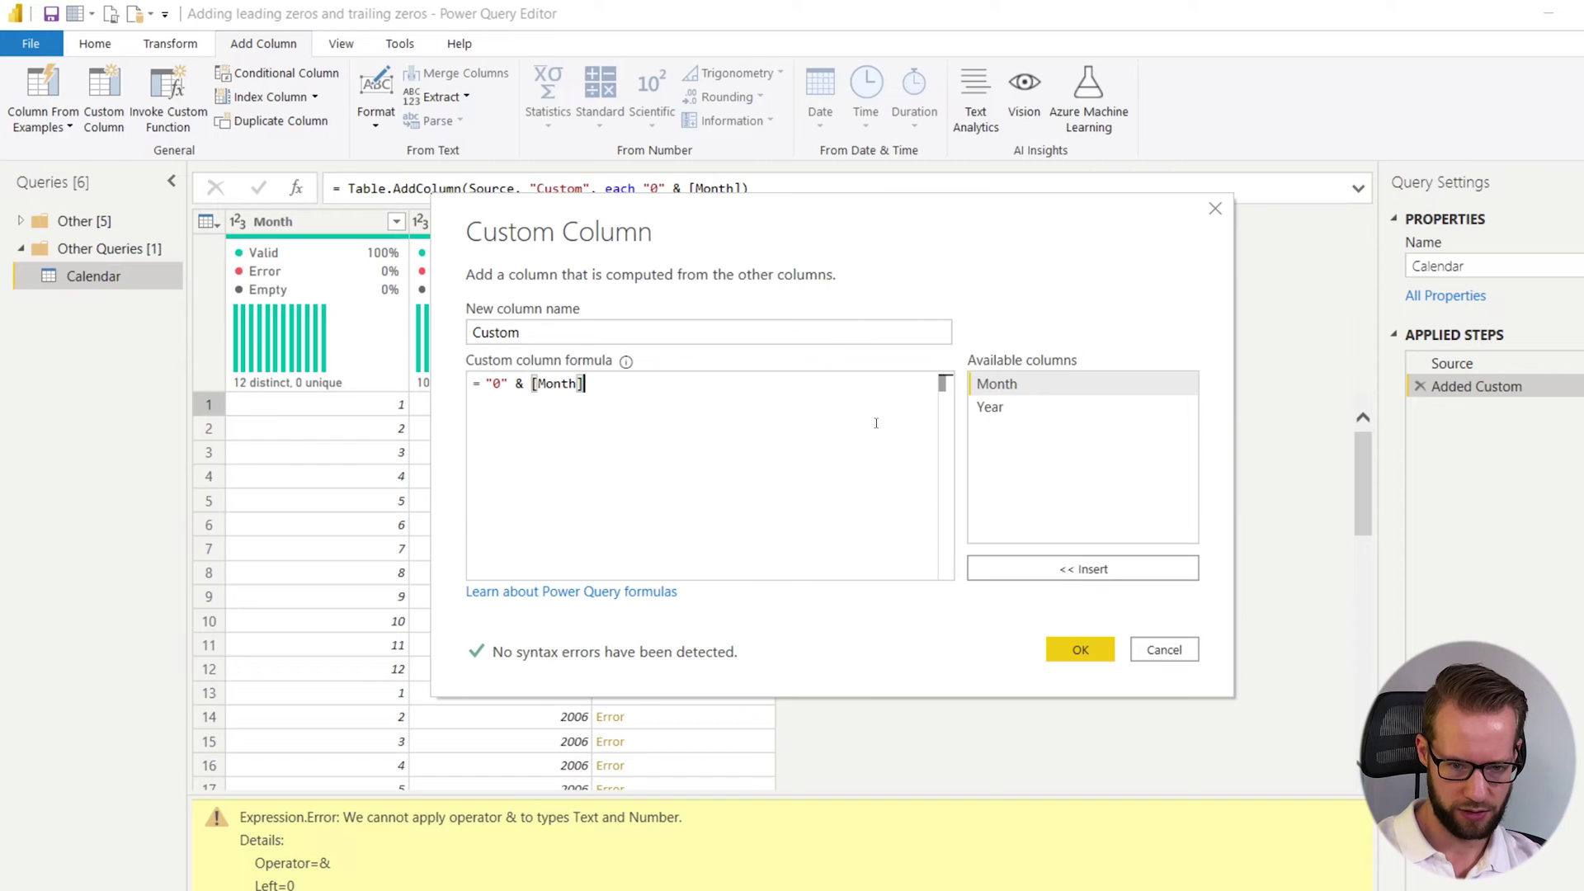
pyautogui.press('Left')
pyautogui.press('Left')
pyautogui.press('Left')
pyautogui.press('Left')
pyautogui.press('Left')
pyautogui.press('Left')
pyautogui.write('Text.From(')
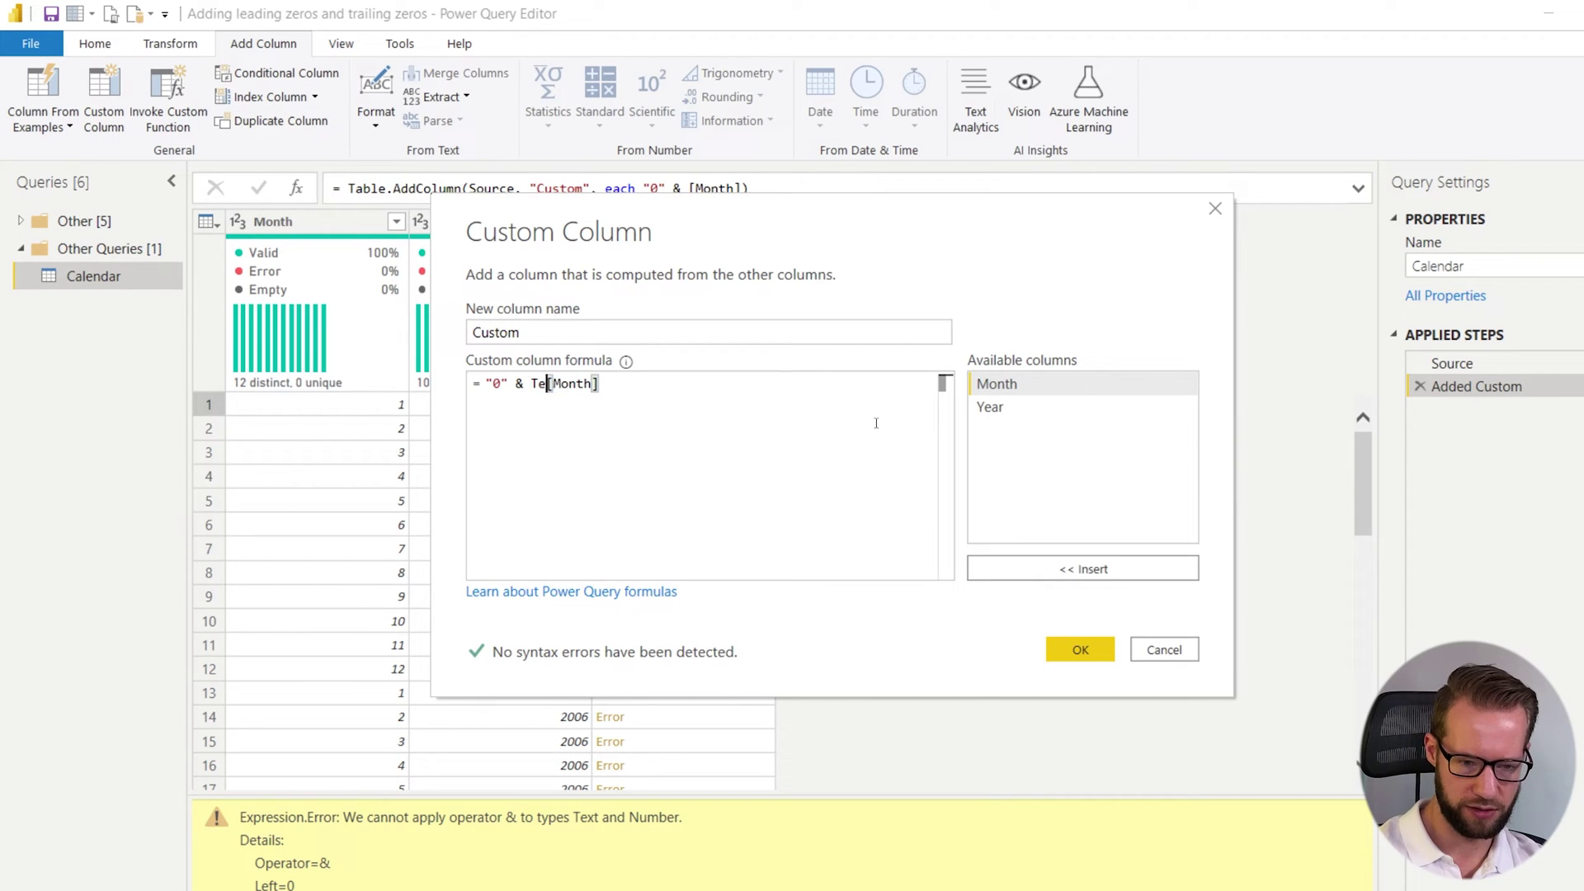
pyautogui.press('End')
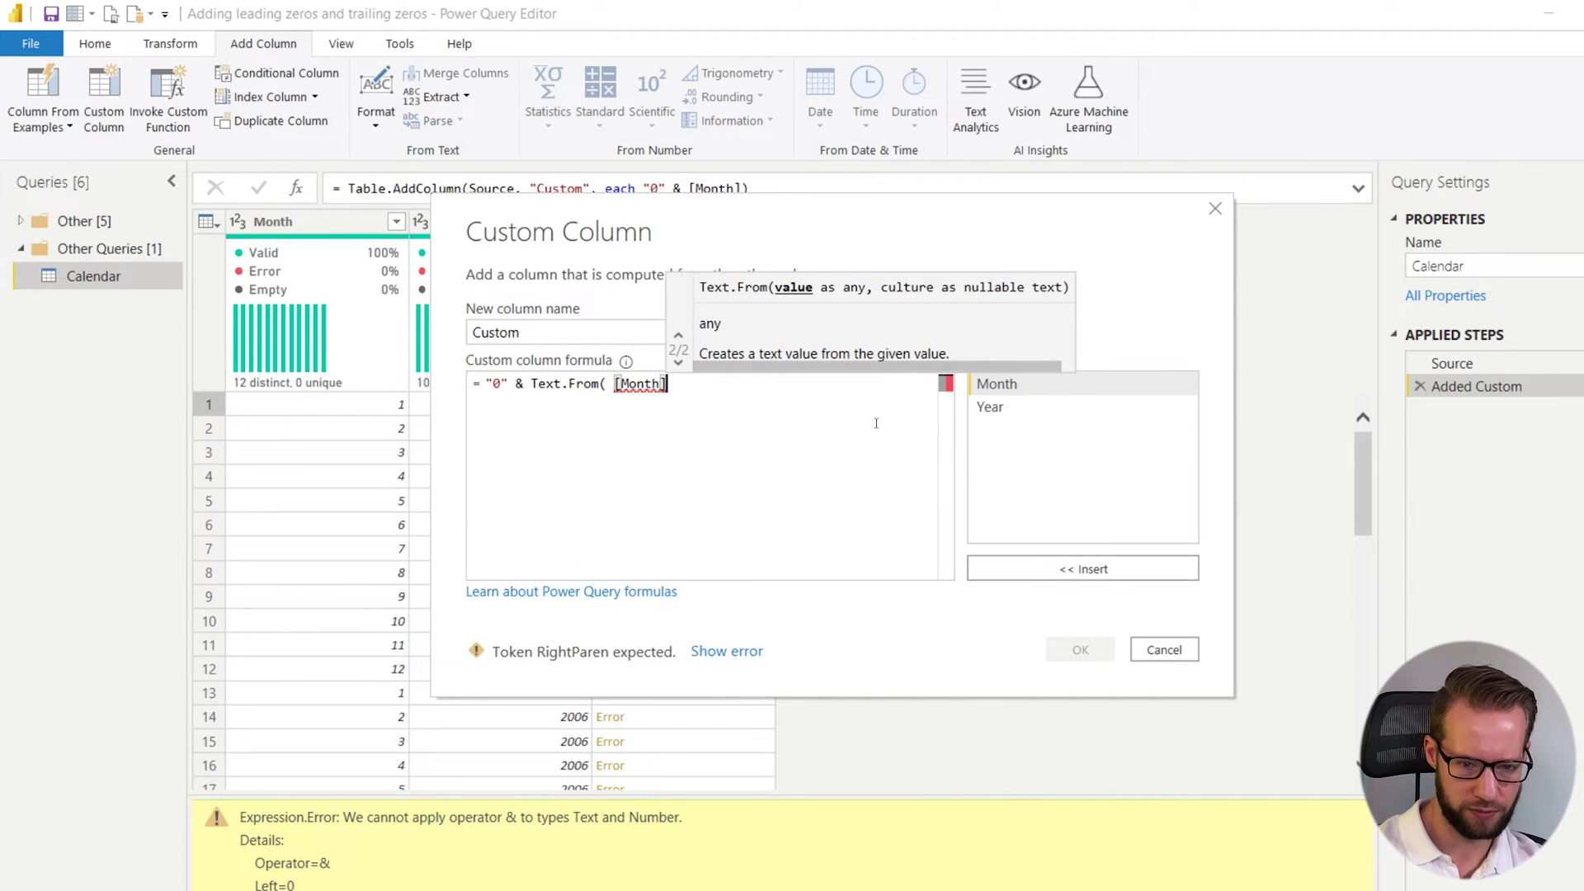
pyautogui.write(')')
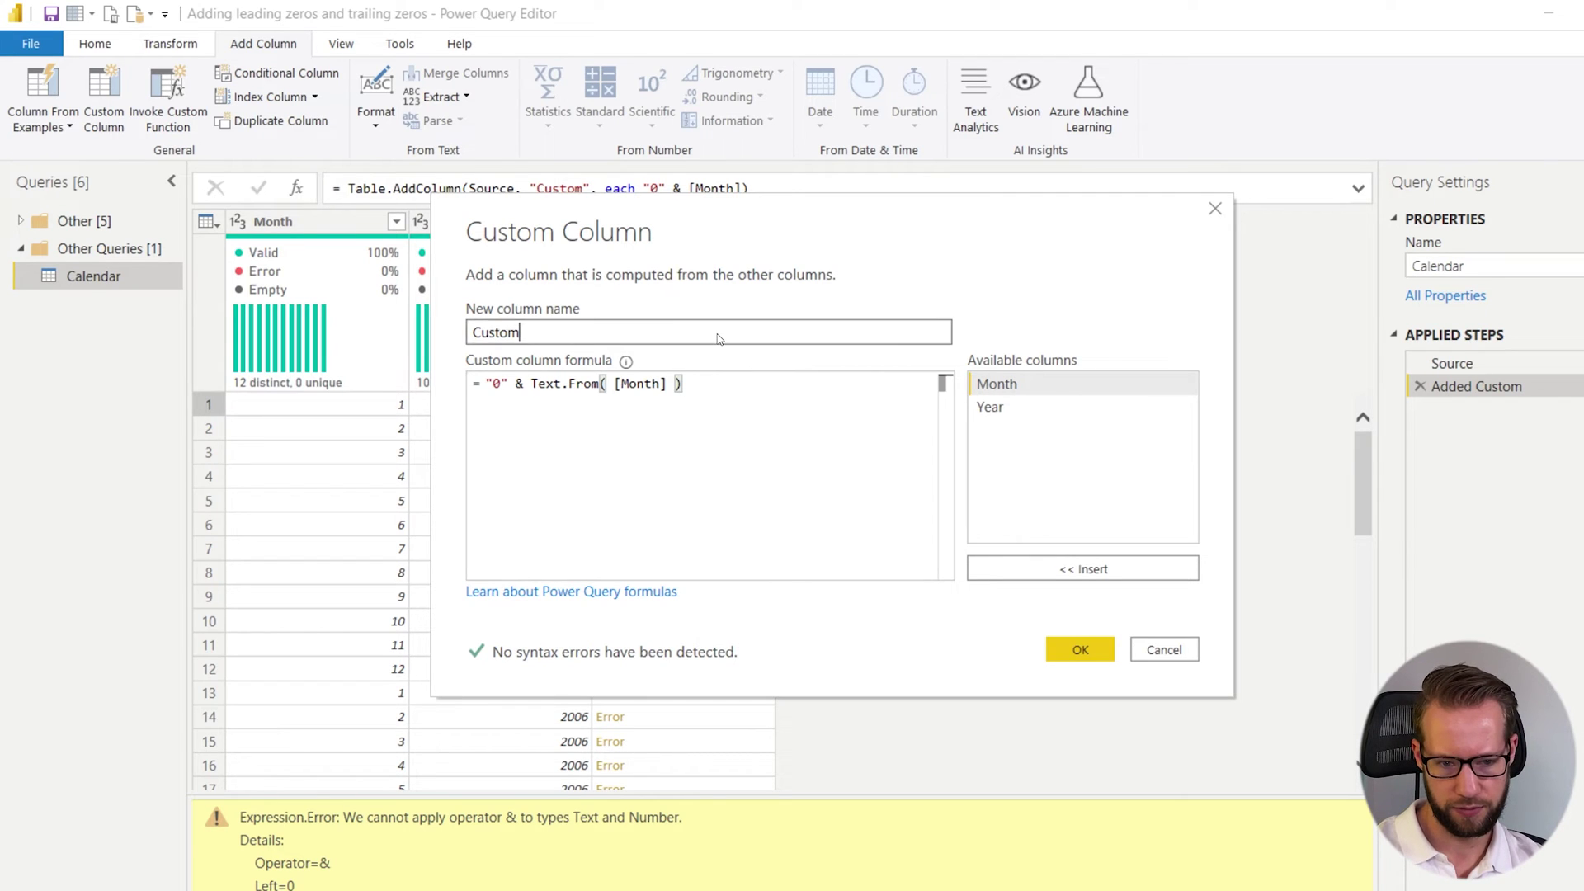
pyautogui.doubleClick(716, 334)
pyautogui.write('V1')
pyautogui.press('Return')
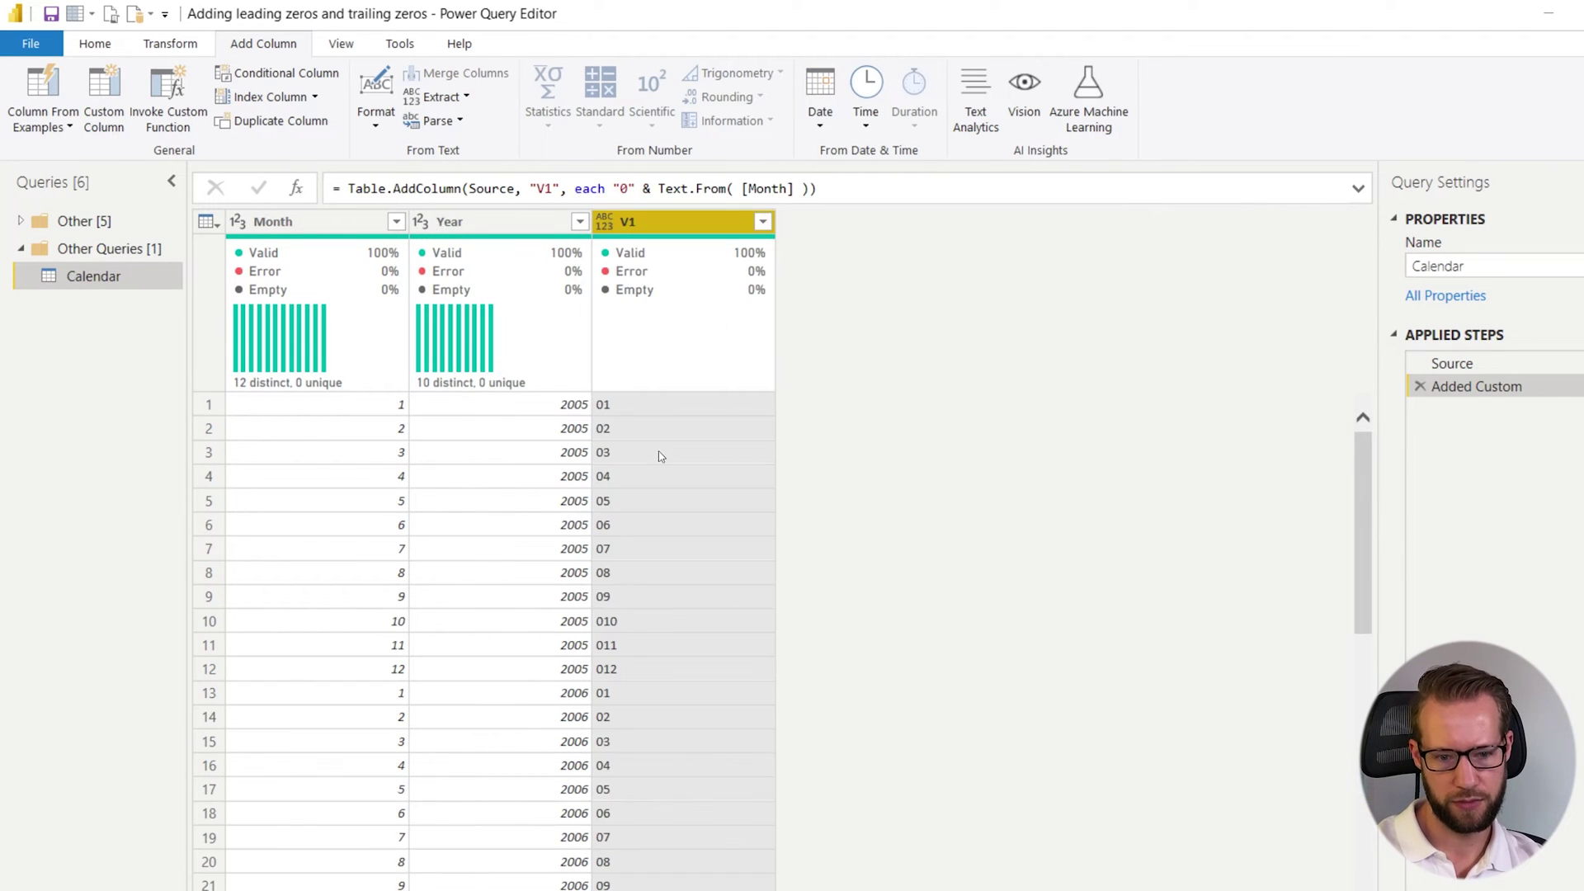
# Step: Inspect the V1 values, noting three-digit results like 010 from row 10
pyautogui.click(643, 435)
pyautogui.click(609, 407)
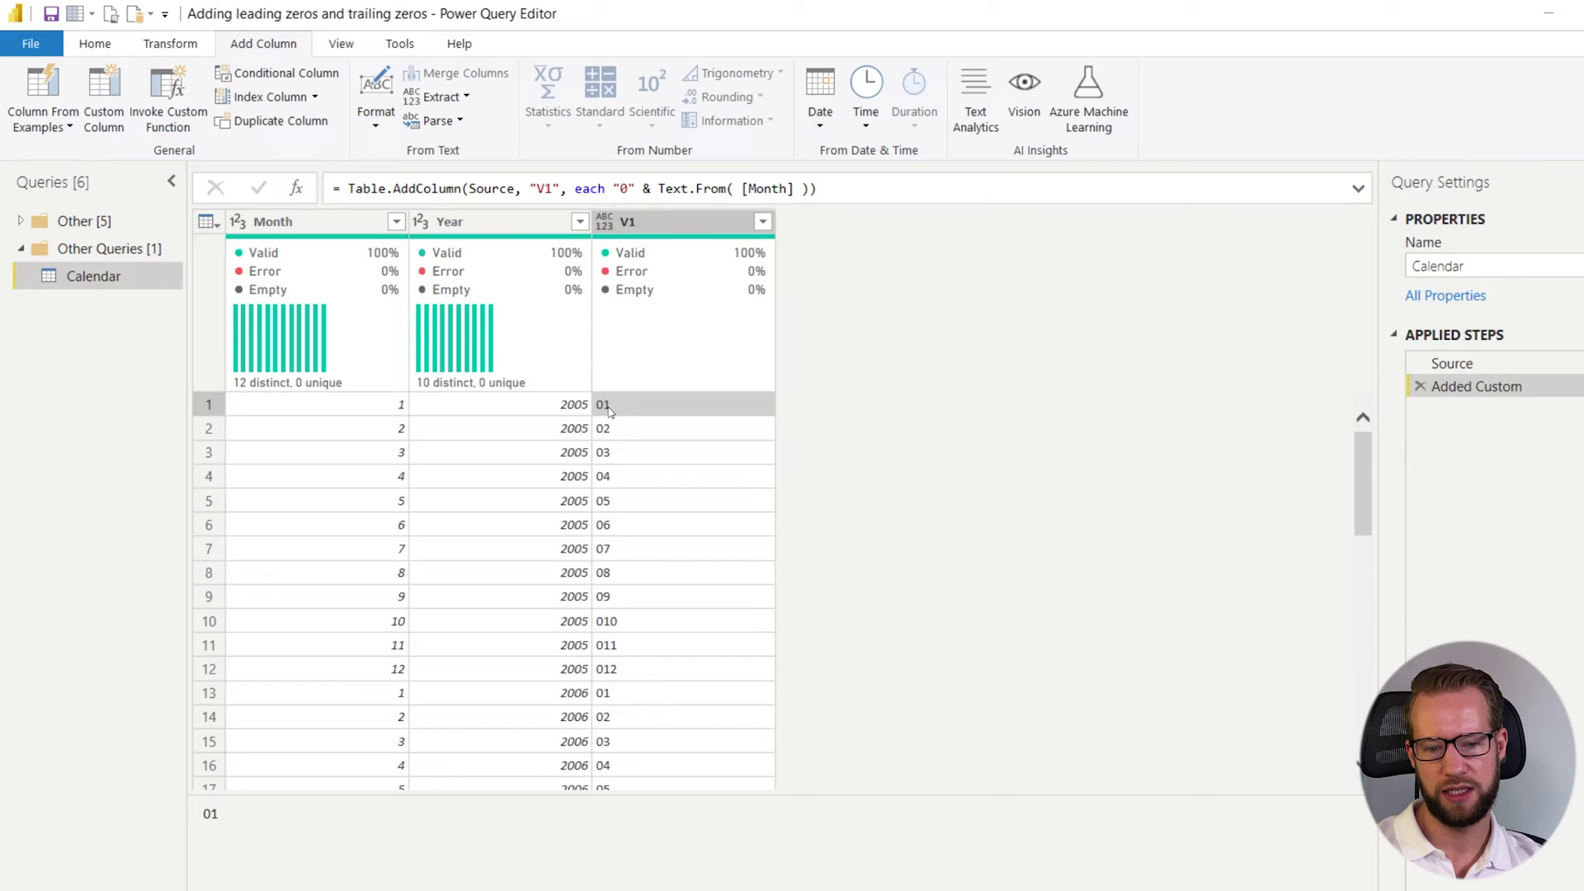
pyautogui.click(664, 622)
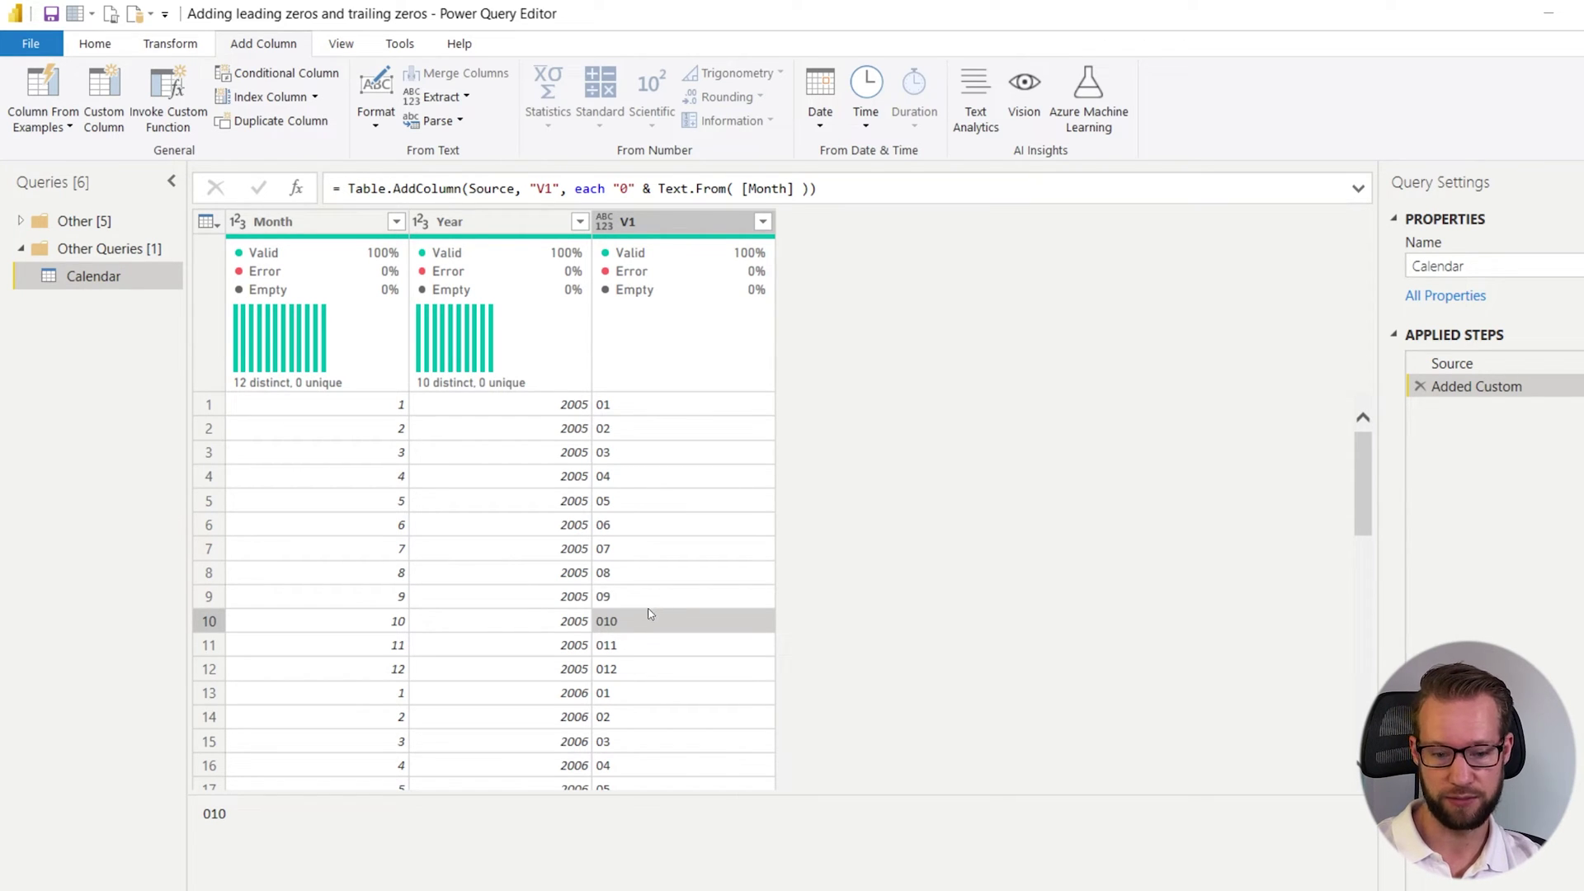
pyautogui.click(650, 603)
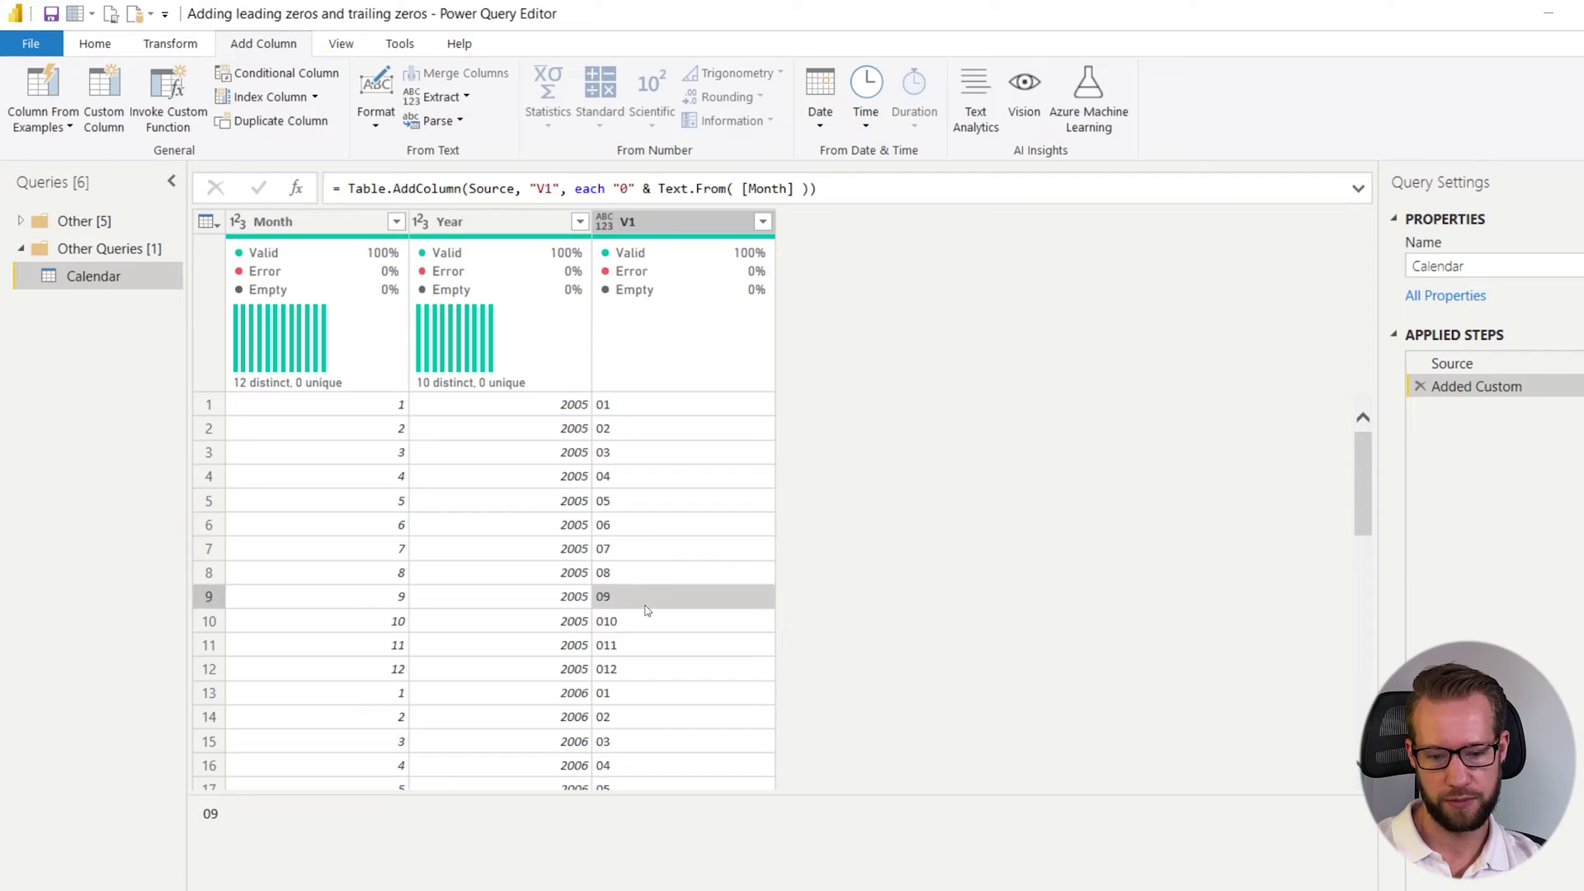
pyautogui.click(689, 407)
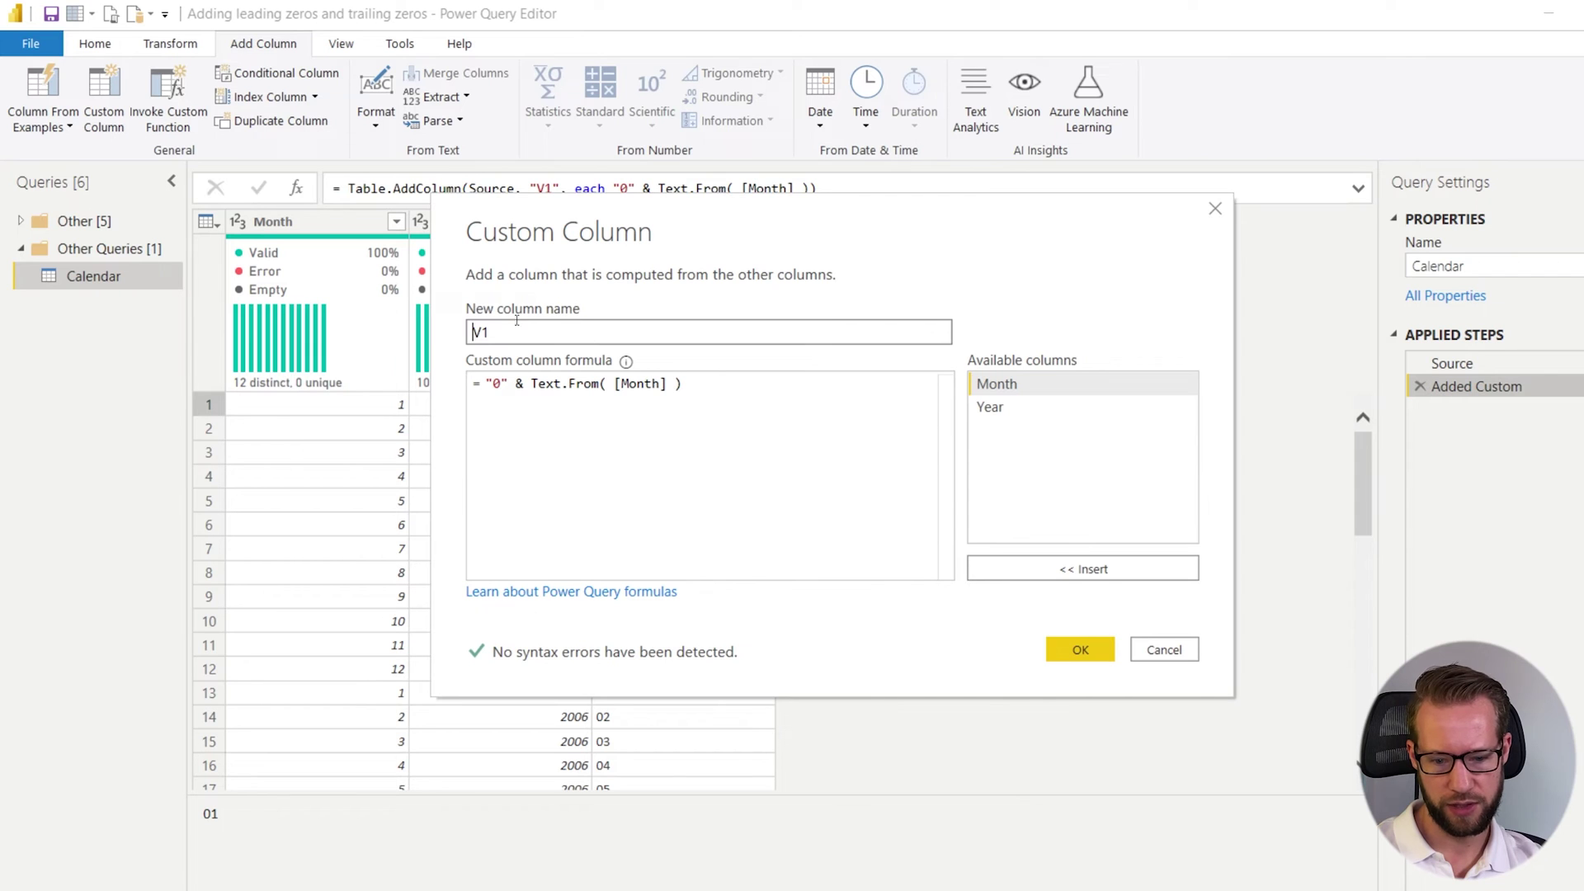
# Step: Rewrite the V1 formula as Text.End("0" & Text.From([Month]), 2) and apply it
pyautogui.click(494, 383)
pyautogui.press('Left')
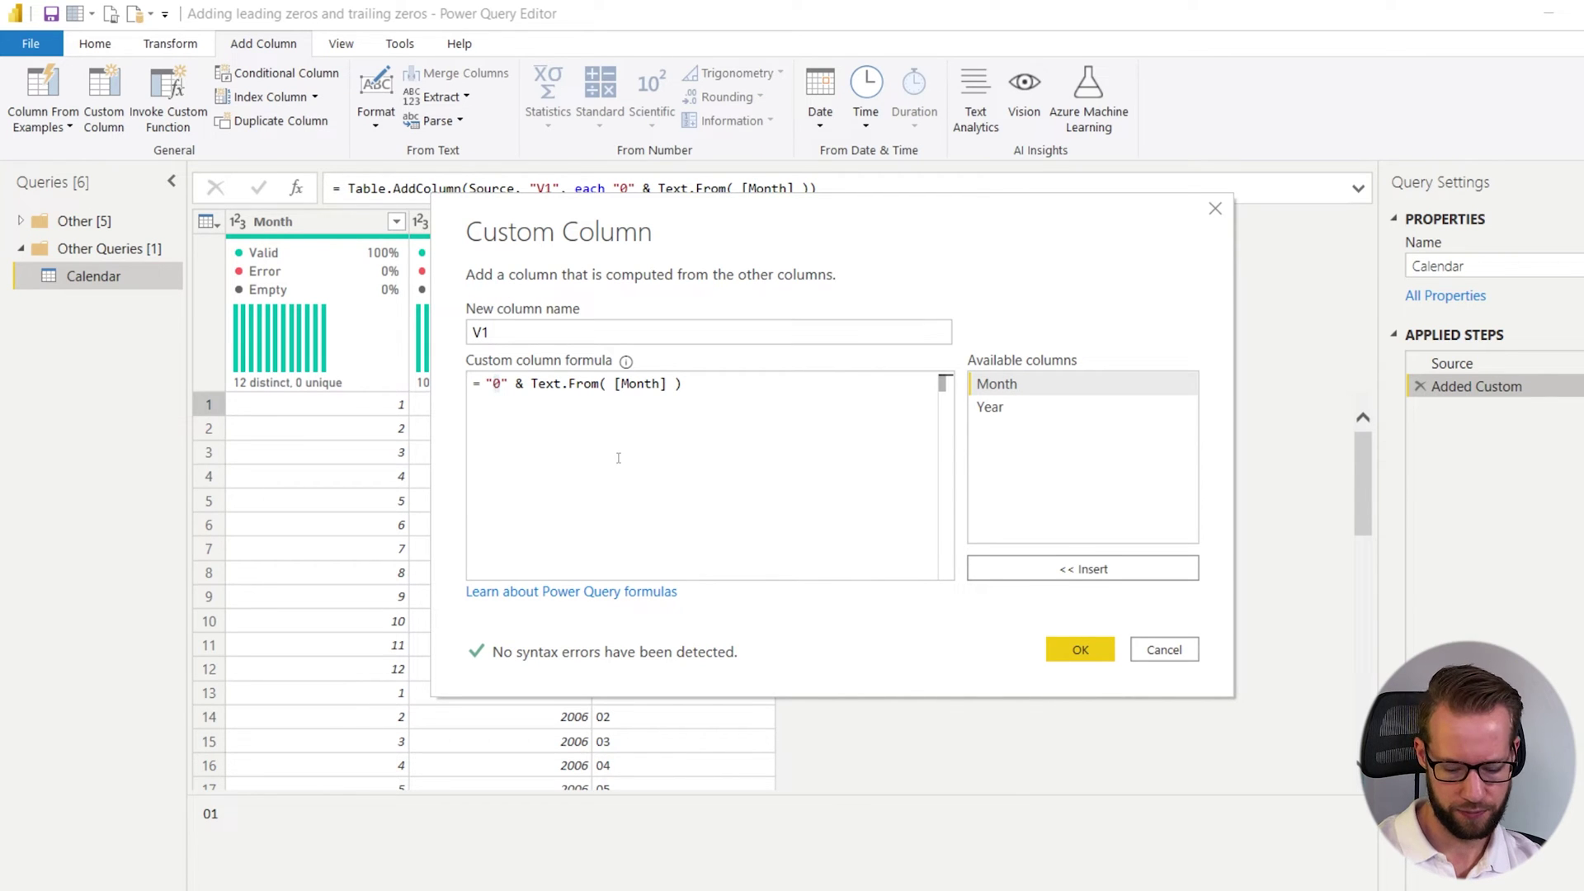
pyautogui.write('T')
pyautogui.write('ext.End(')
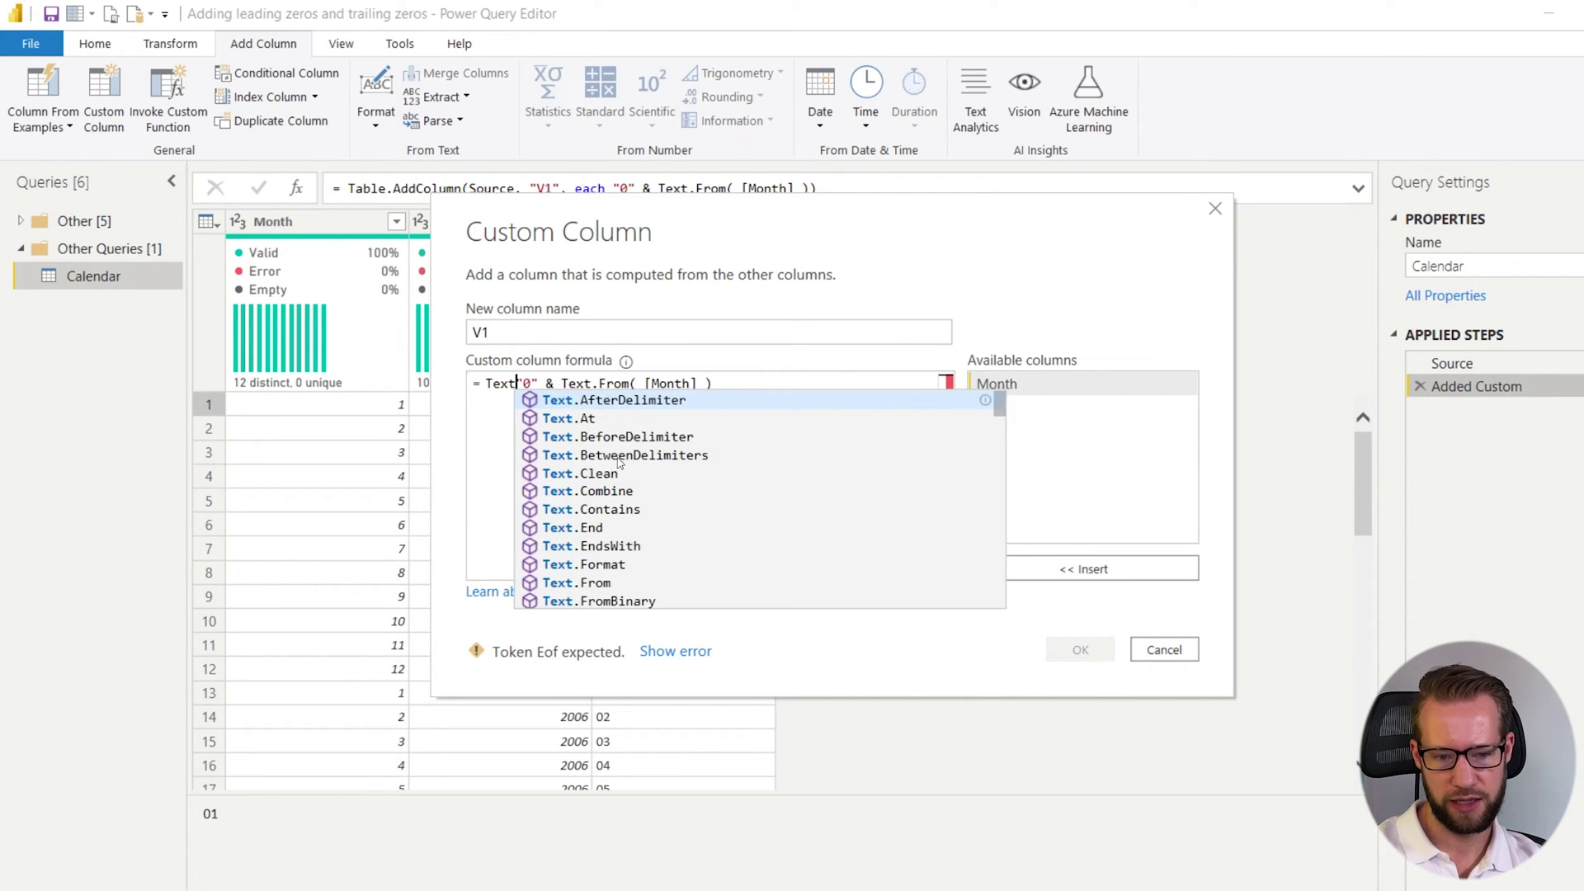
pyautogui.click(851, 420)
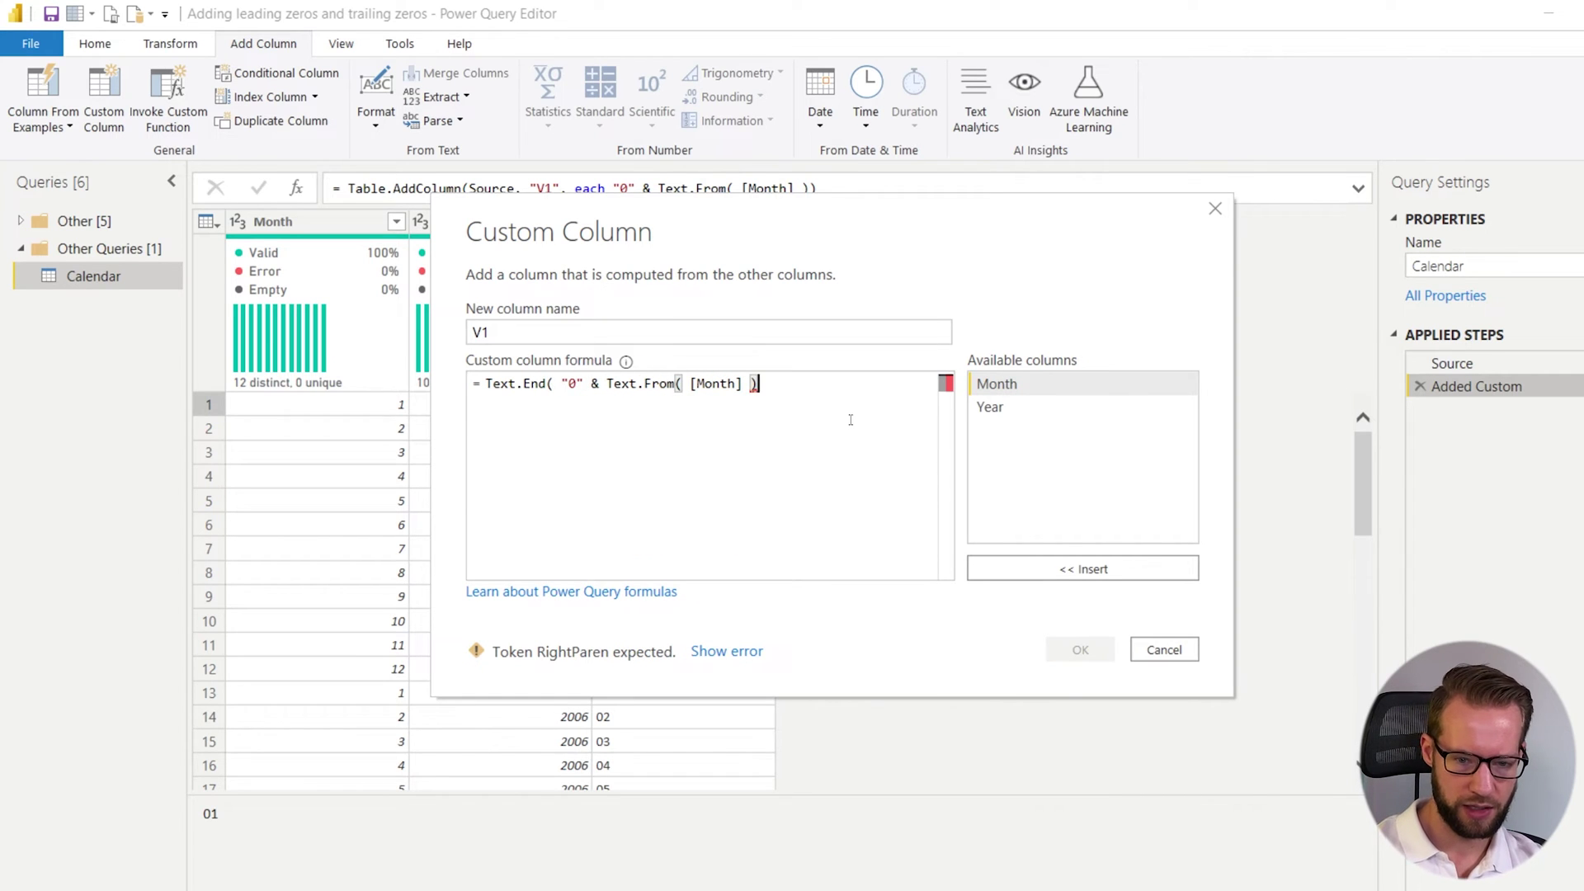
pyautogui.write(', 2)')
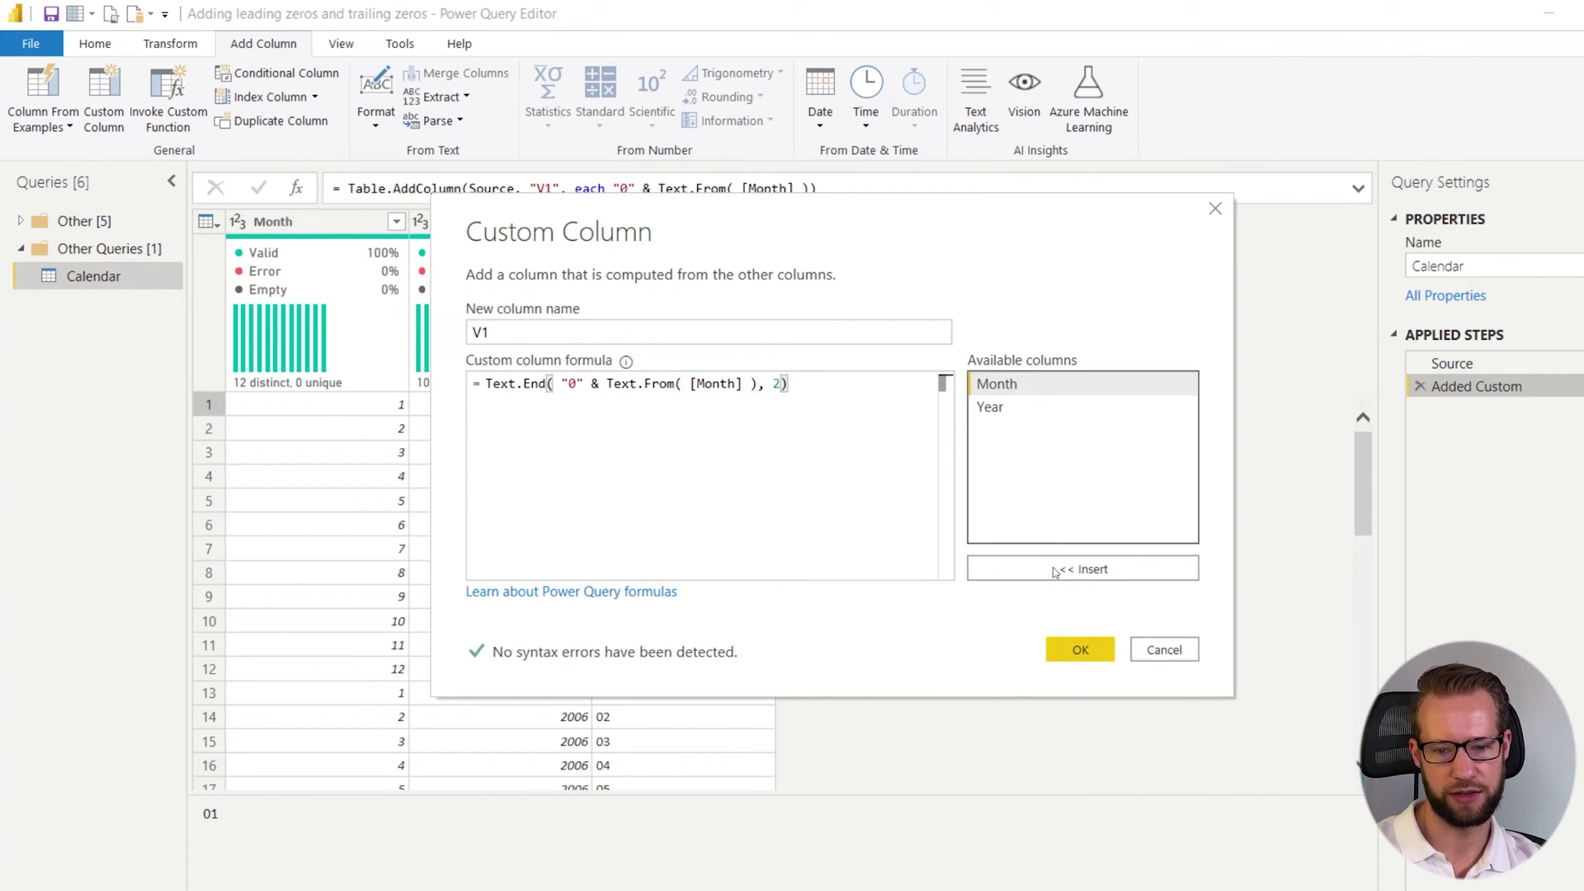
pyautogui.click(1080, 650)
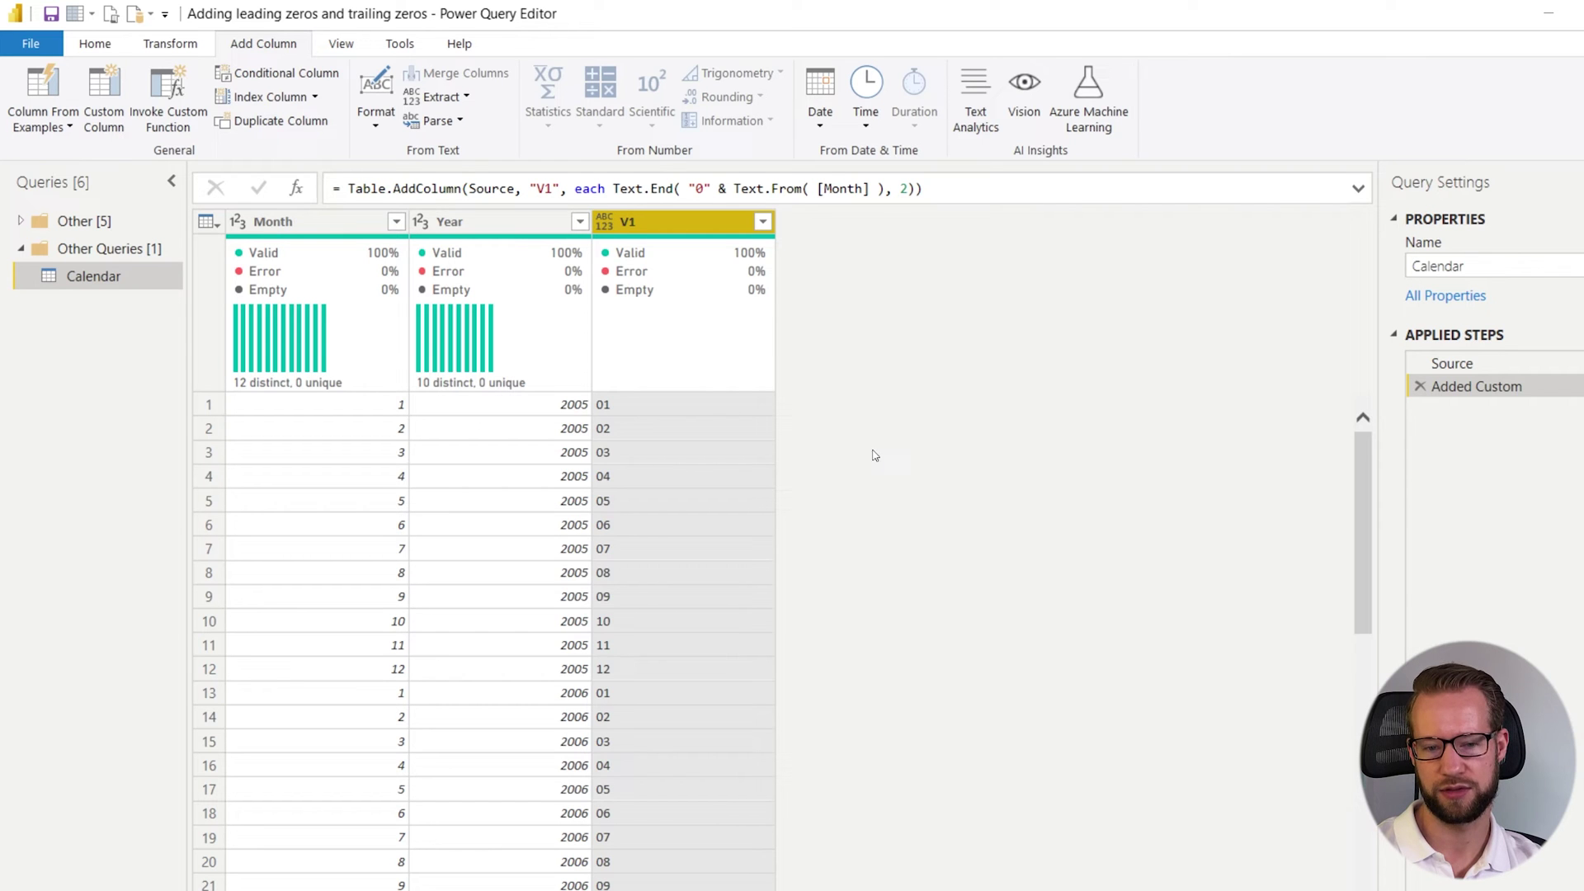
# Step: Start a new custom column named V2
pyautogui.click(101, 114)
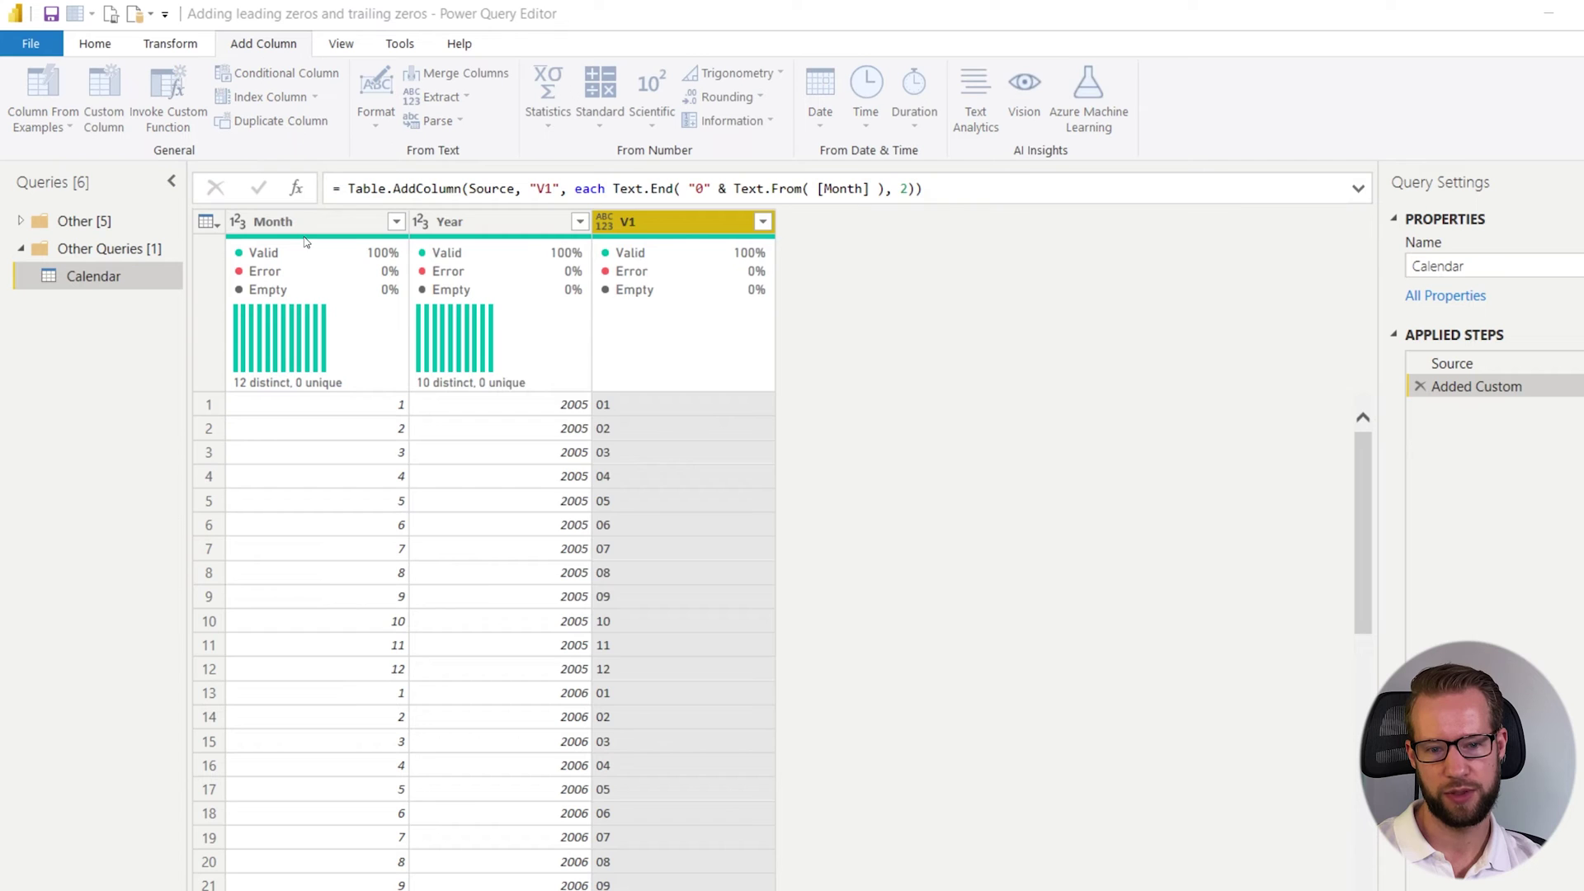
pyautogui.moveTo(690, 259); pyautogui.dragTo(1080, 381)
pyautogui.hotkey('ctrl', 'a')
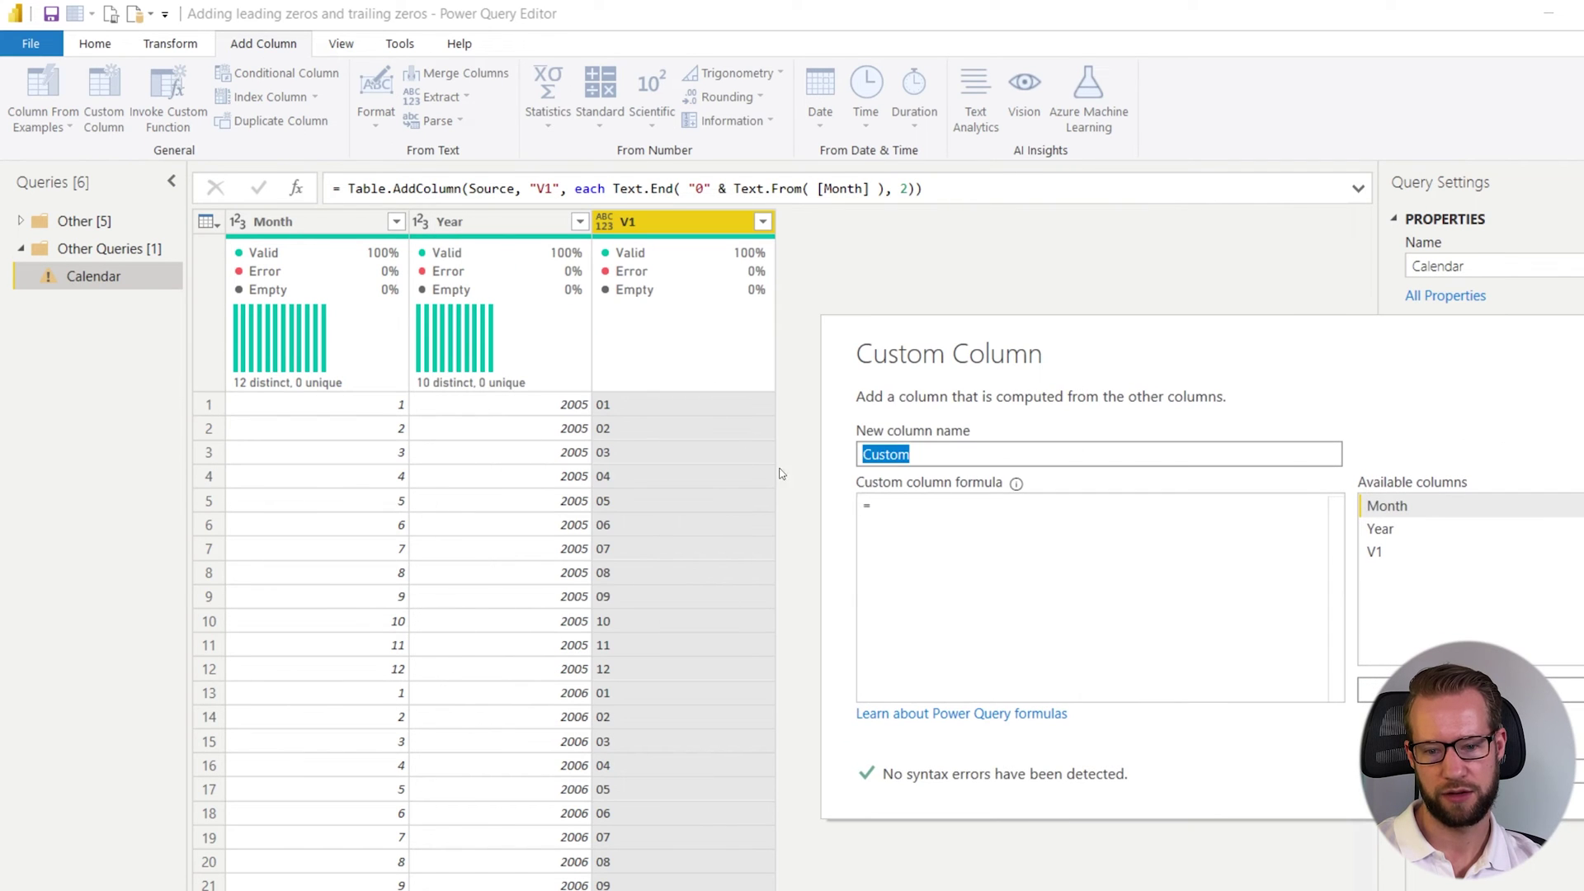
pyautogui.write('V2')
pyautogui.click(1045, 520)
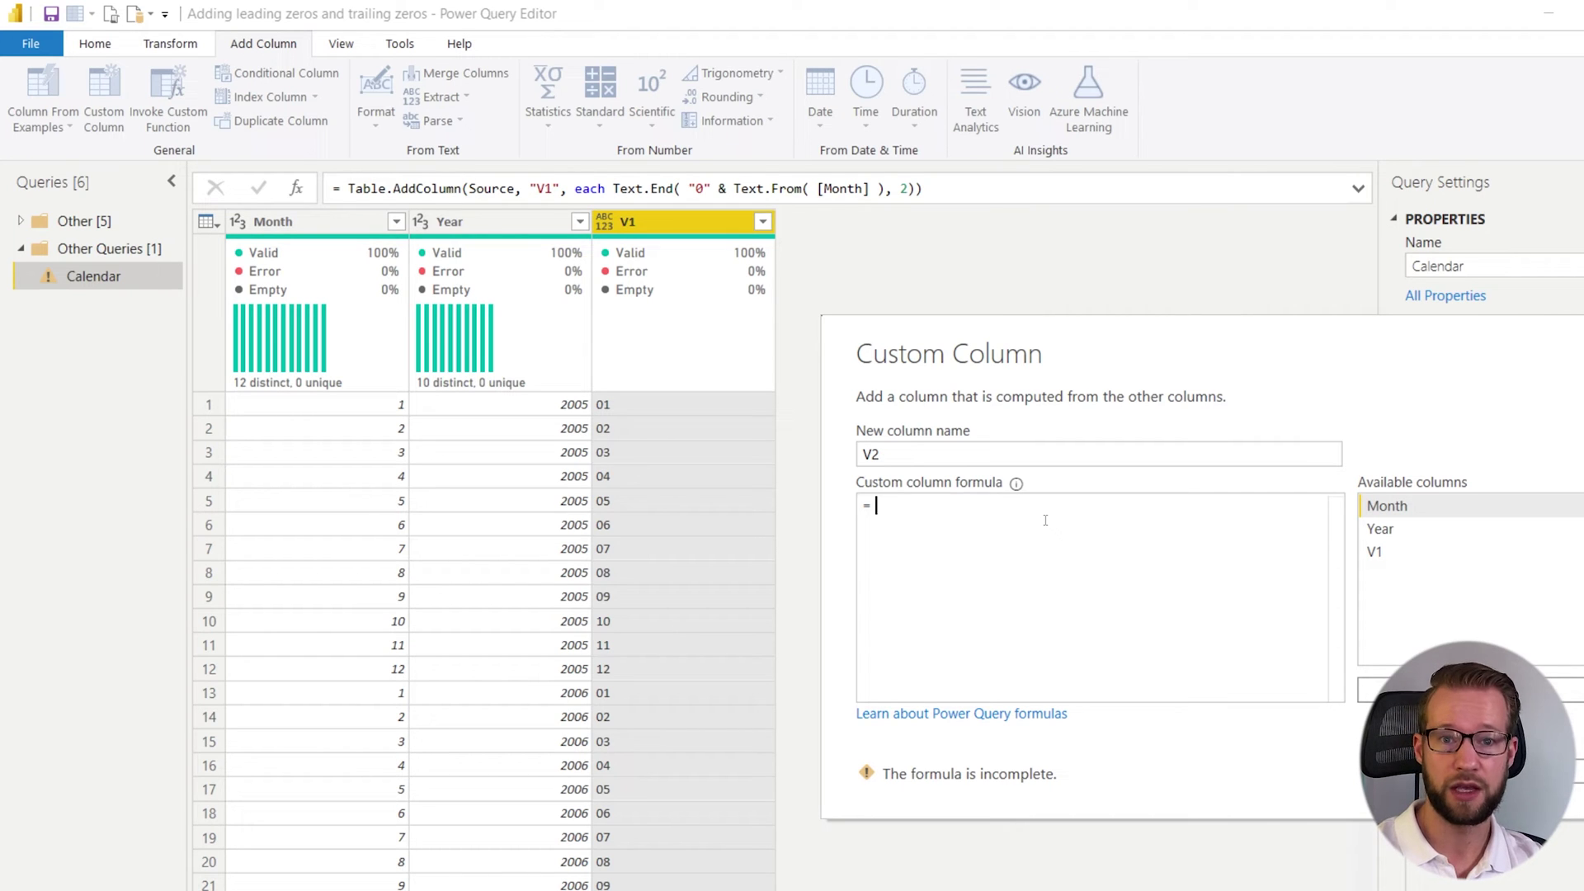
# Step: Write the V2 formula Text.PadStart([Month], 2, "0")
pyautogui.write('Tex')
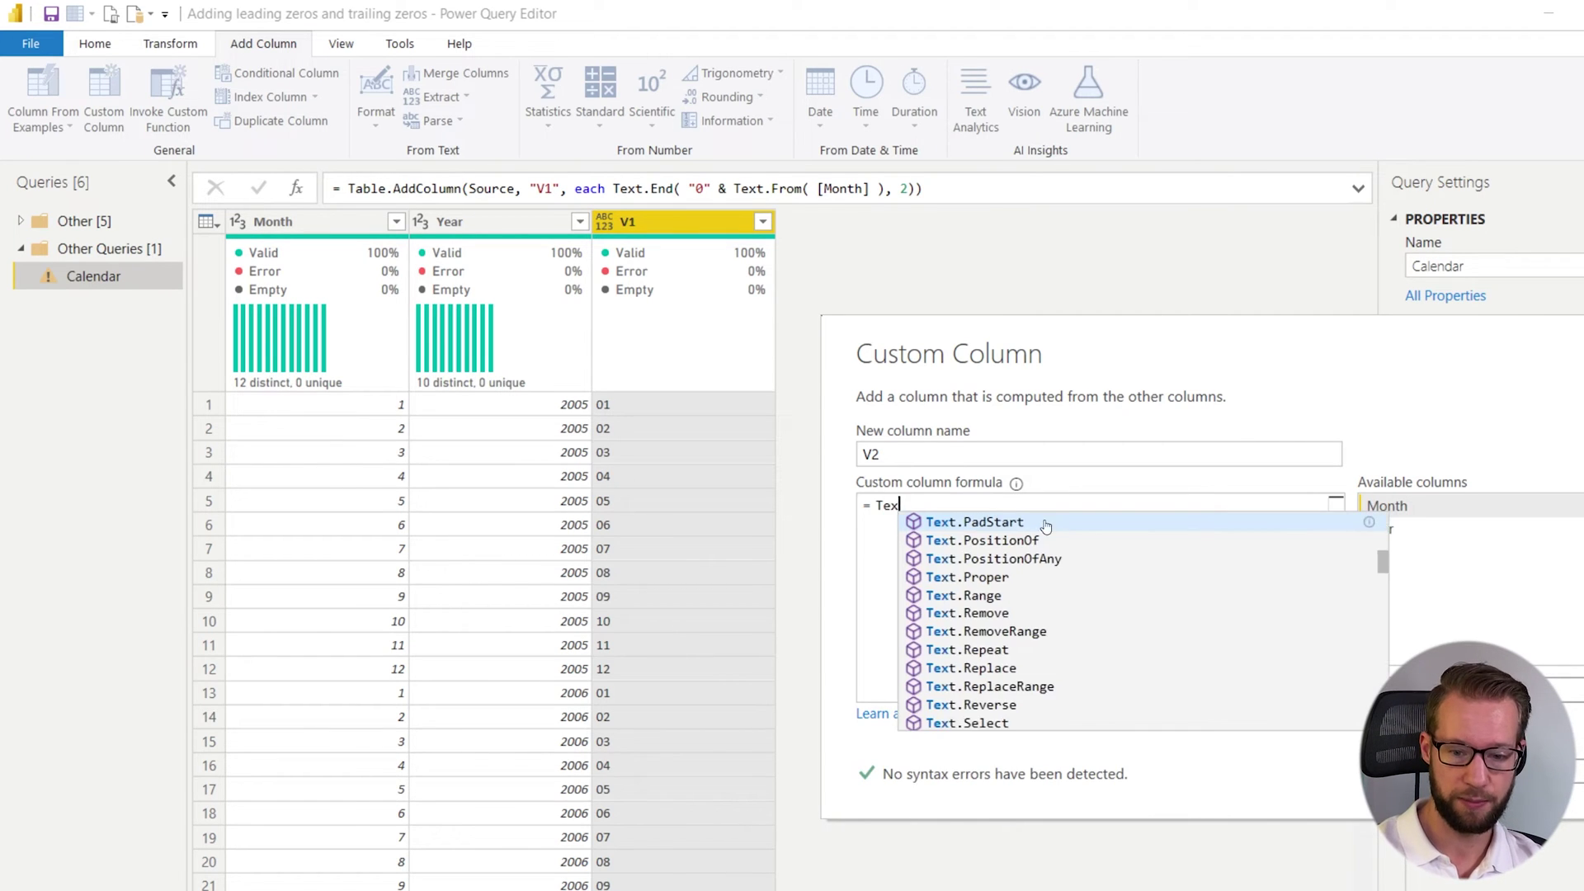
pyautogui.write('t.Padstar')
pyautogui.press('BackSpace')
pyautogui.press('BackSpace')
pyautogui.press('BackSpace')
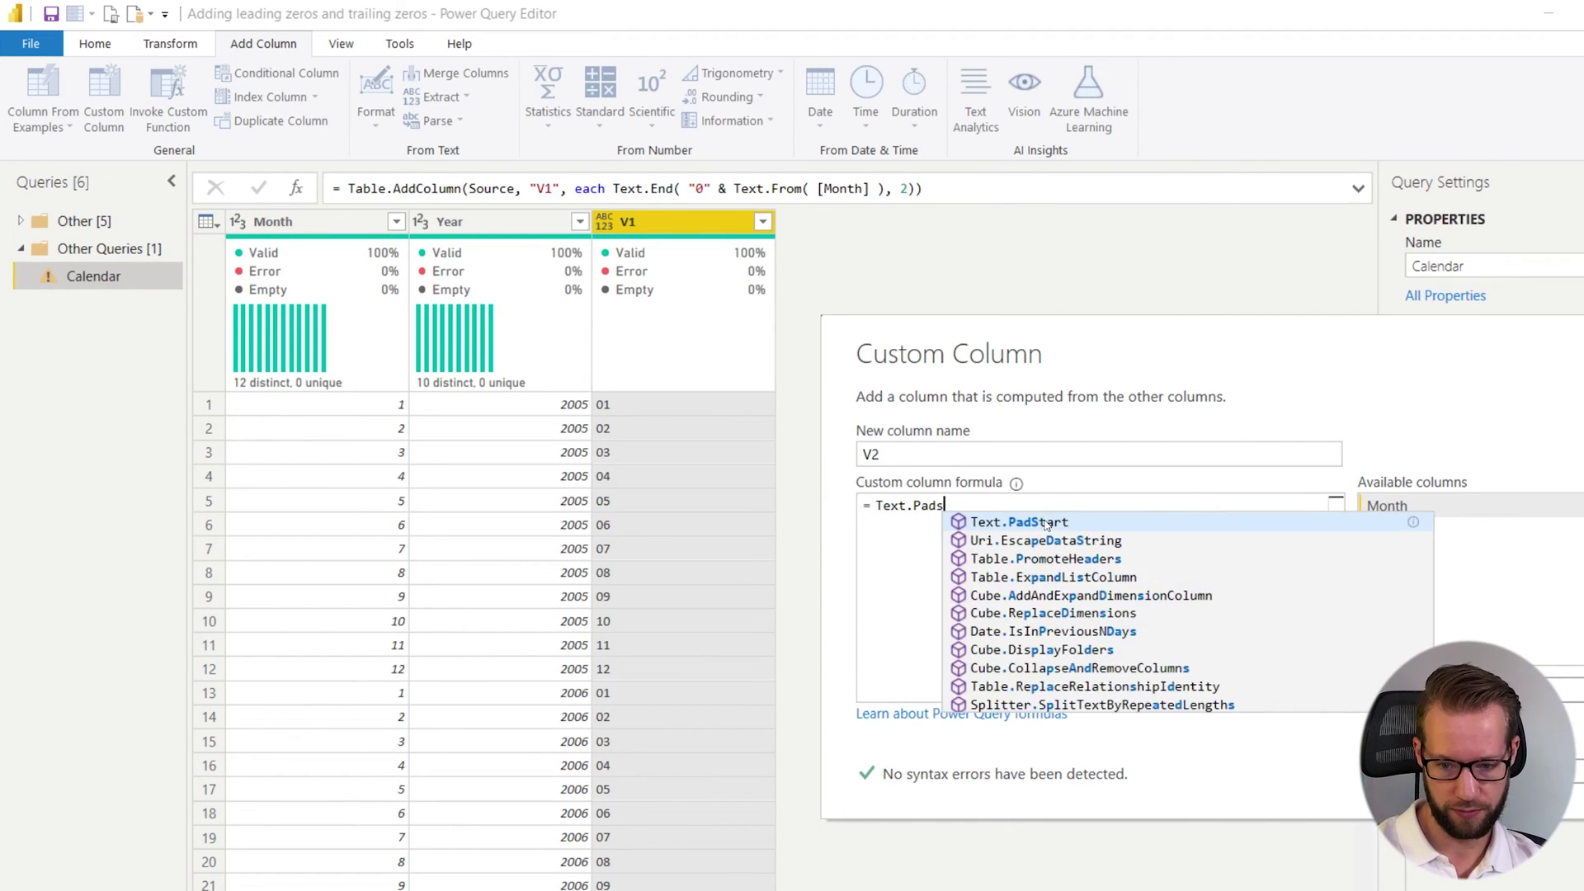
pyautogui.click(1045, 524)
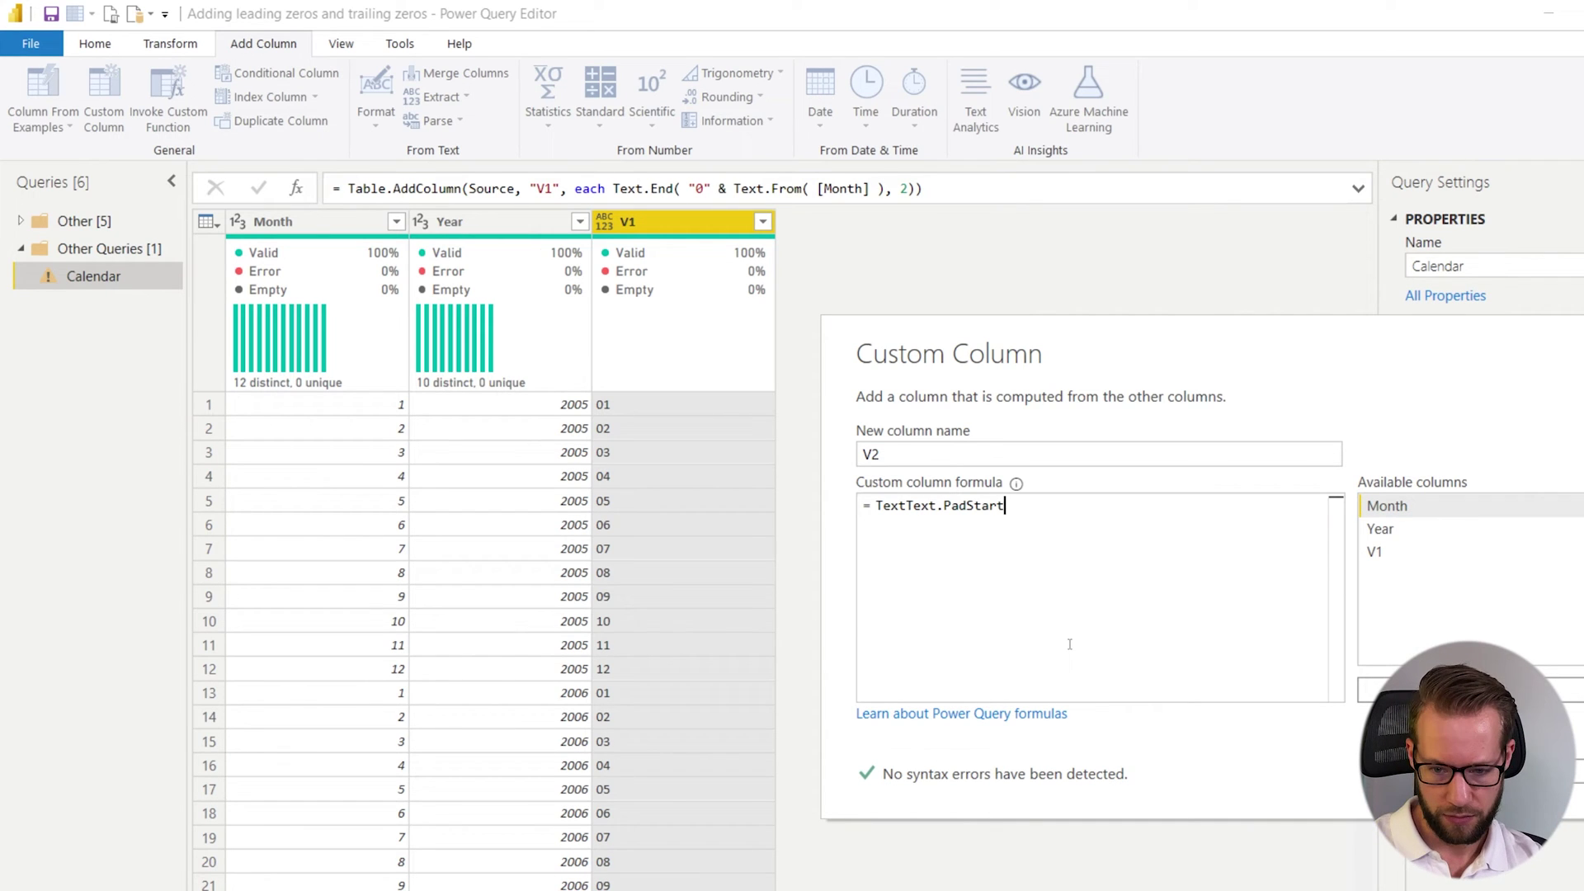
pyautogui.hotkey('ctrl', 'Left')
pyautogui.press('Left')
pyautogui.press('Left')
pyautogui.press('Left')
pyautogui.press('Left')
pyautogui.press('BackSpace')
pyautogui.press('BackSpace')
pyautogui.press('BackSpace')
pyautogui.press('BackSpace')
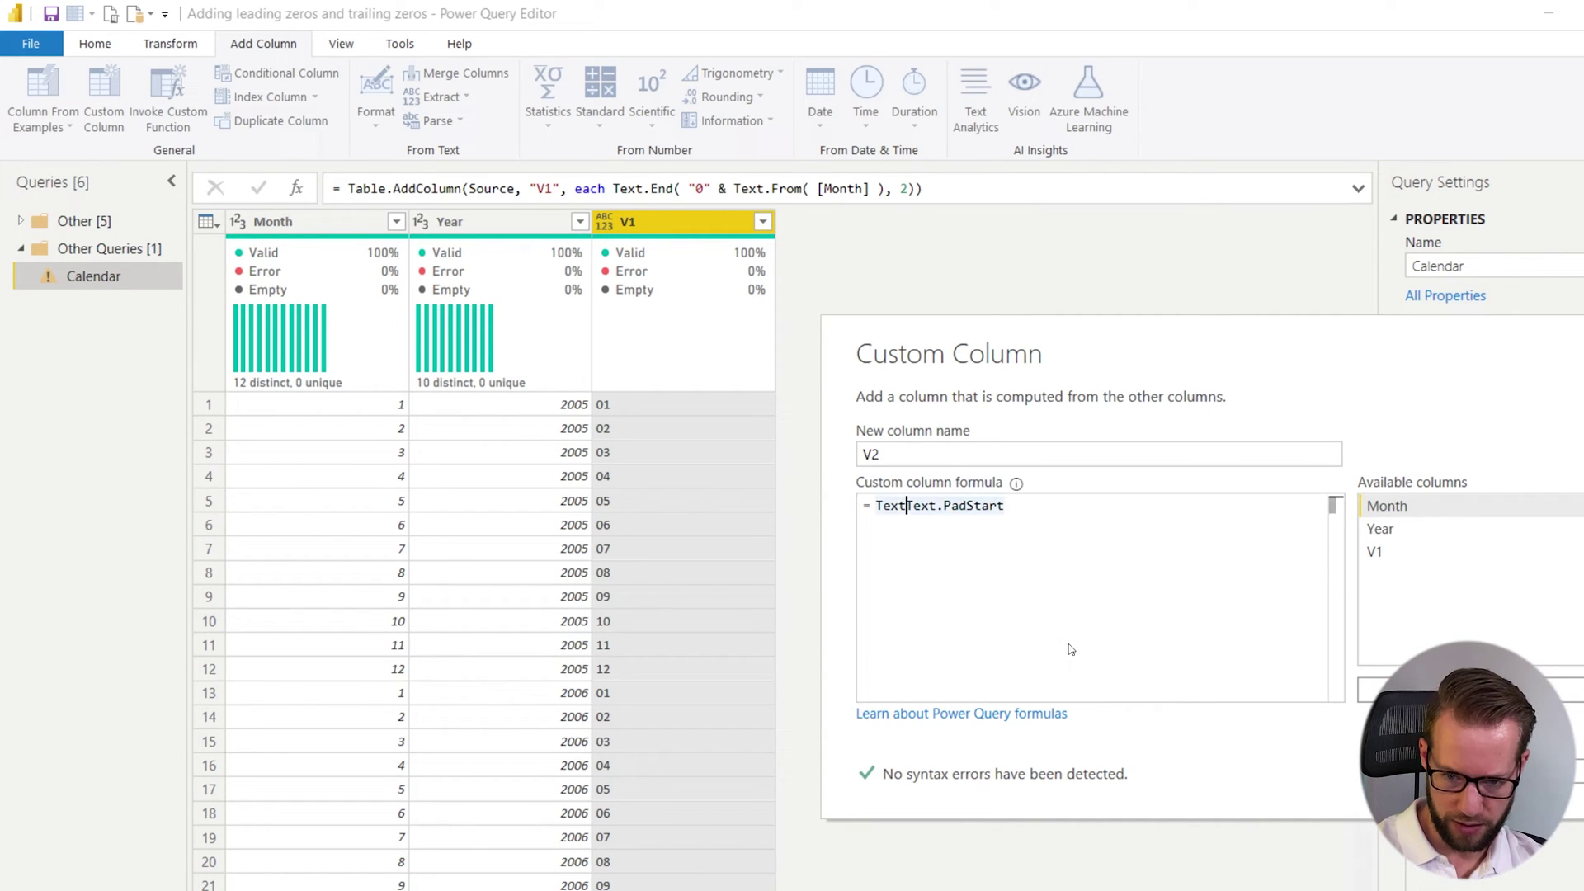
pyautogui.click(1079, 504)
pyautogui.write('(')
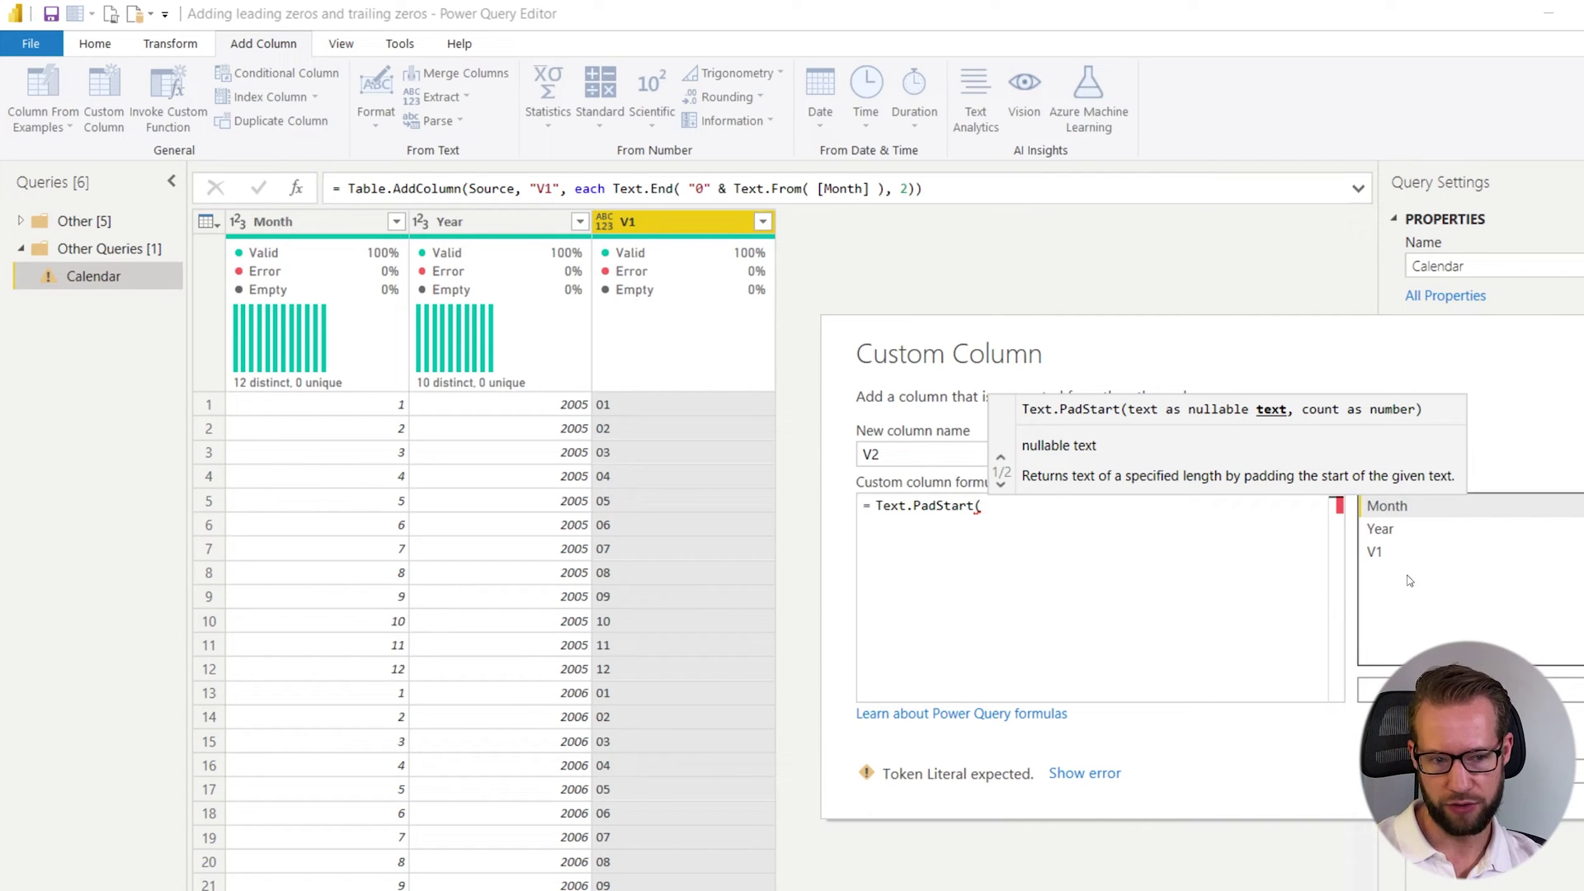
pyautogui.doubleClick(1405, 507)
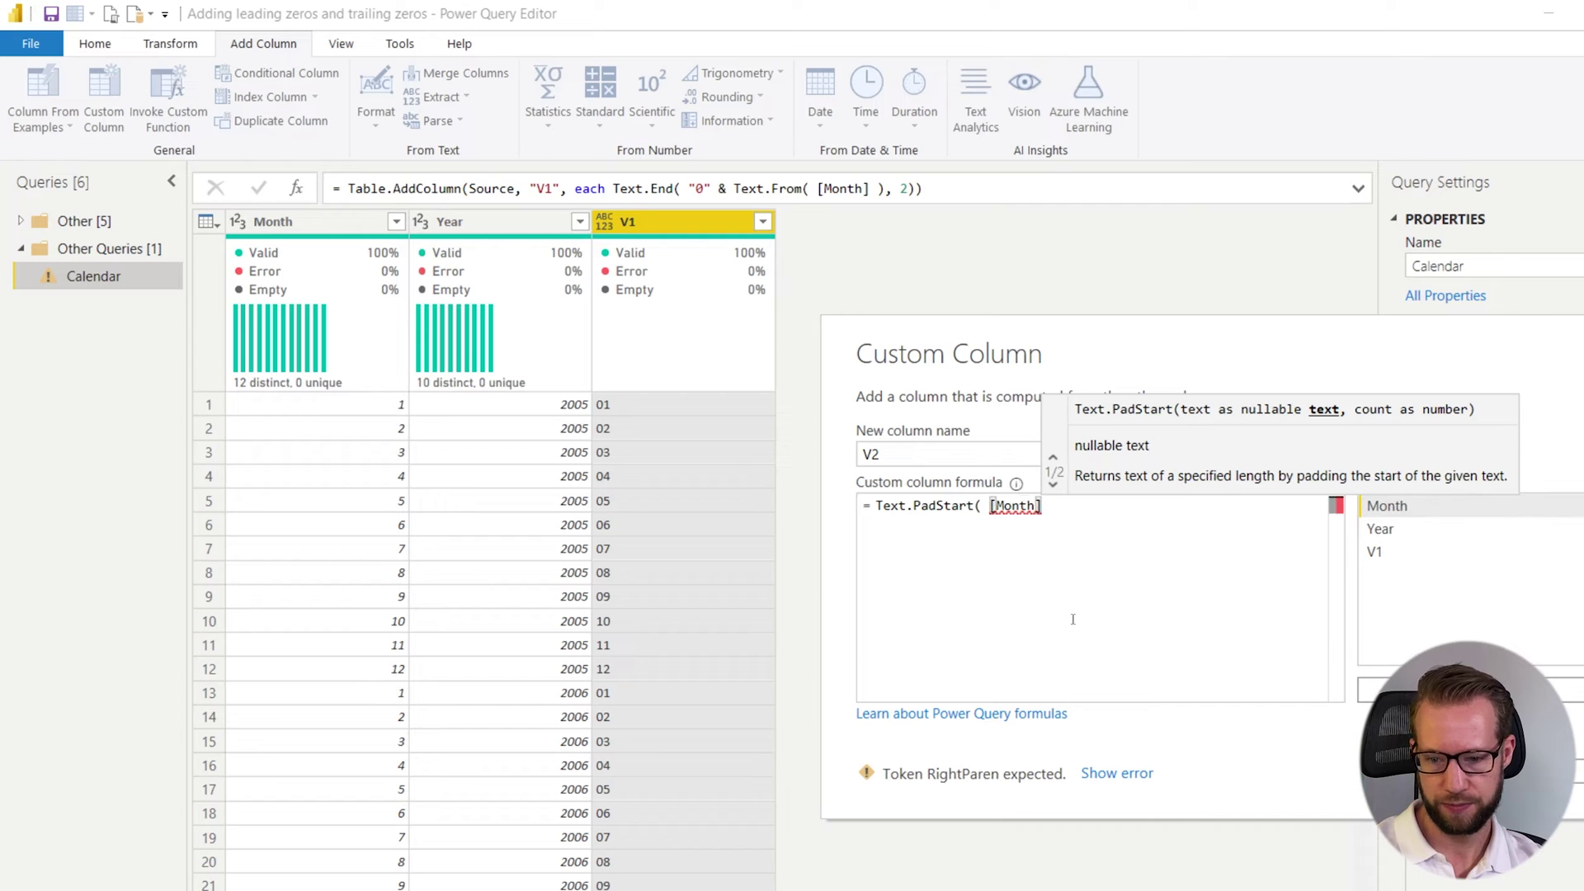
pyautogui.write(',')
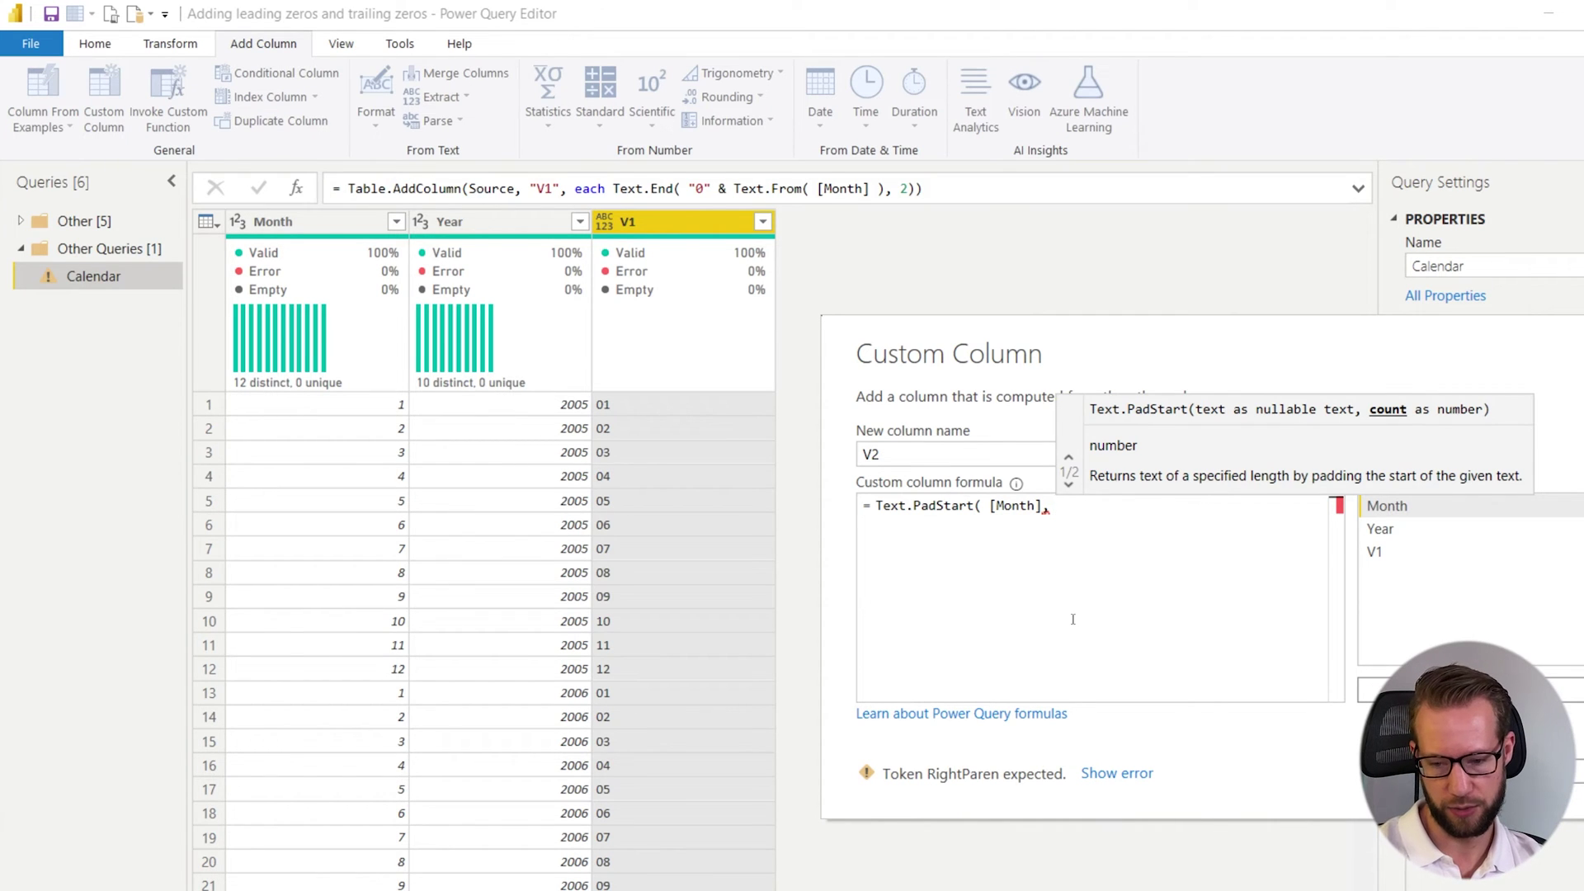
pyautogui.write('2, ')
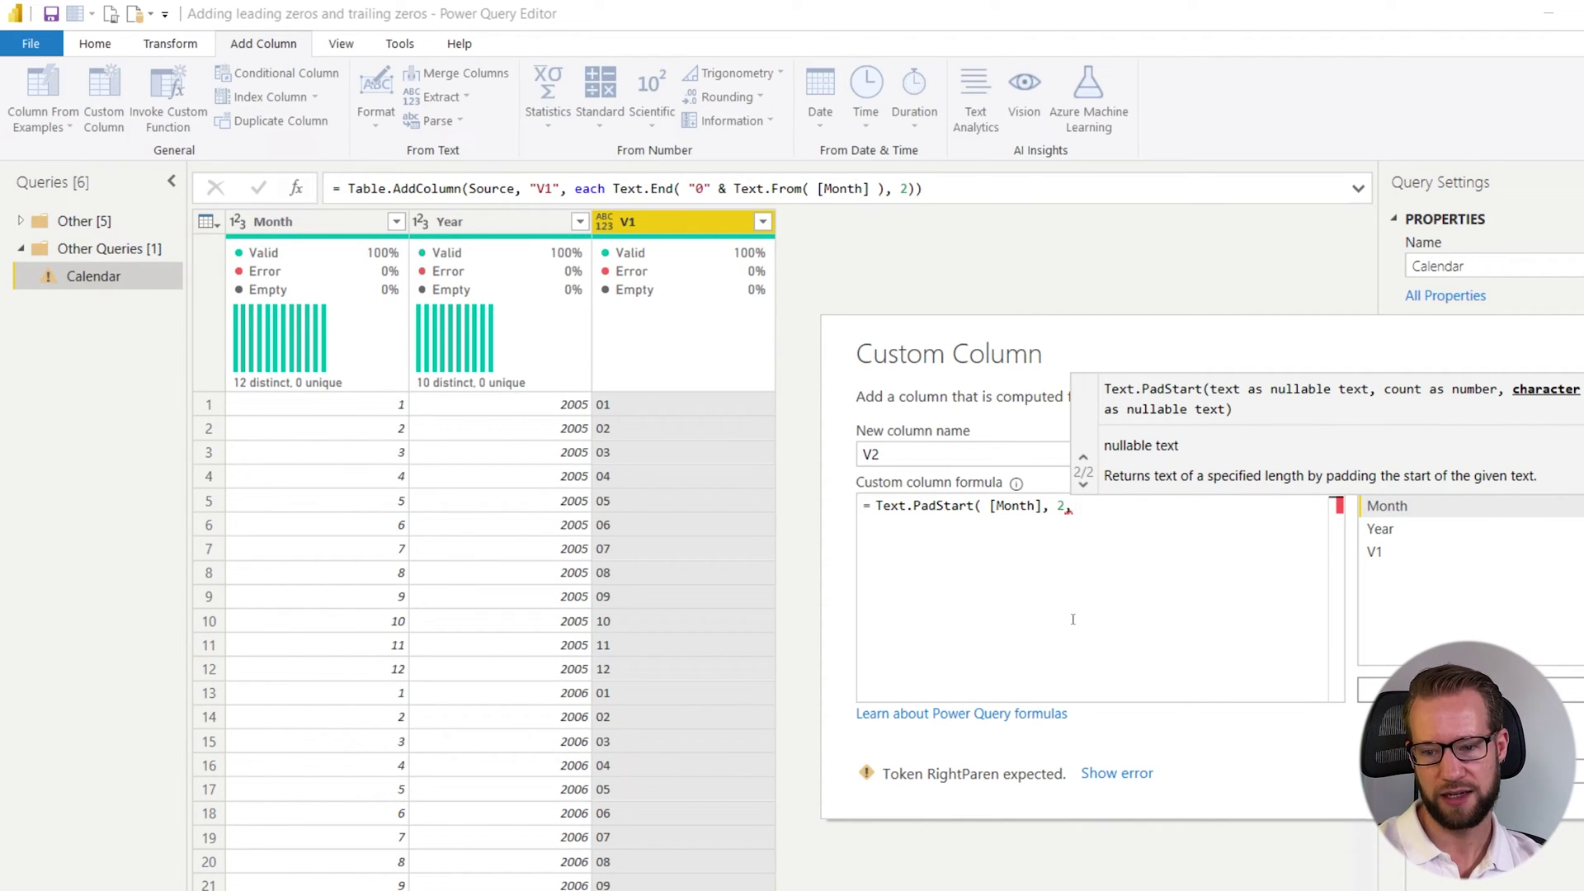
pyautogui.write('""')
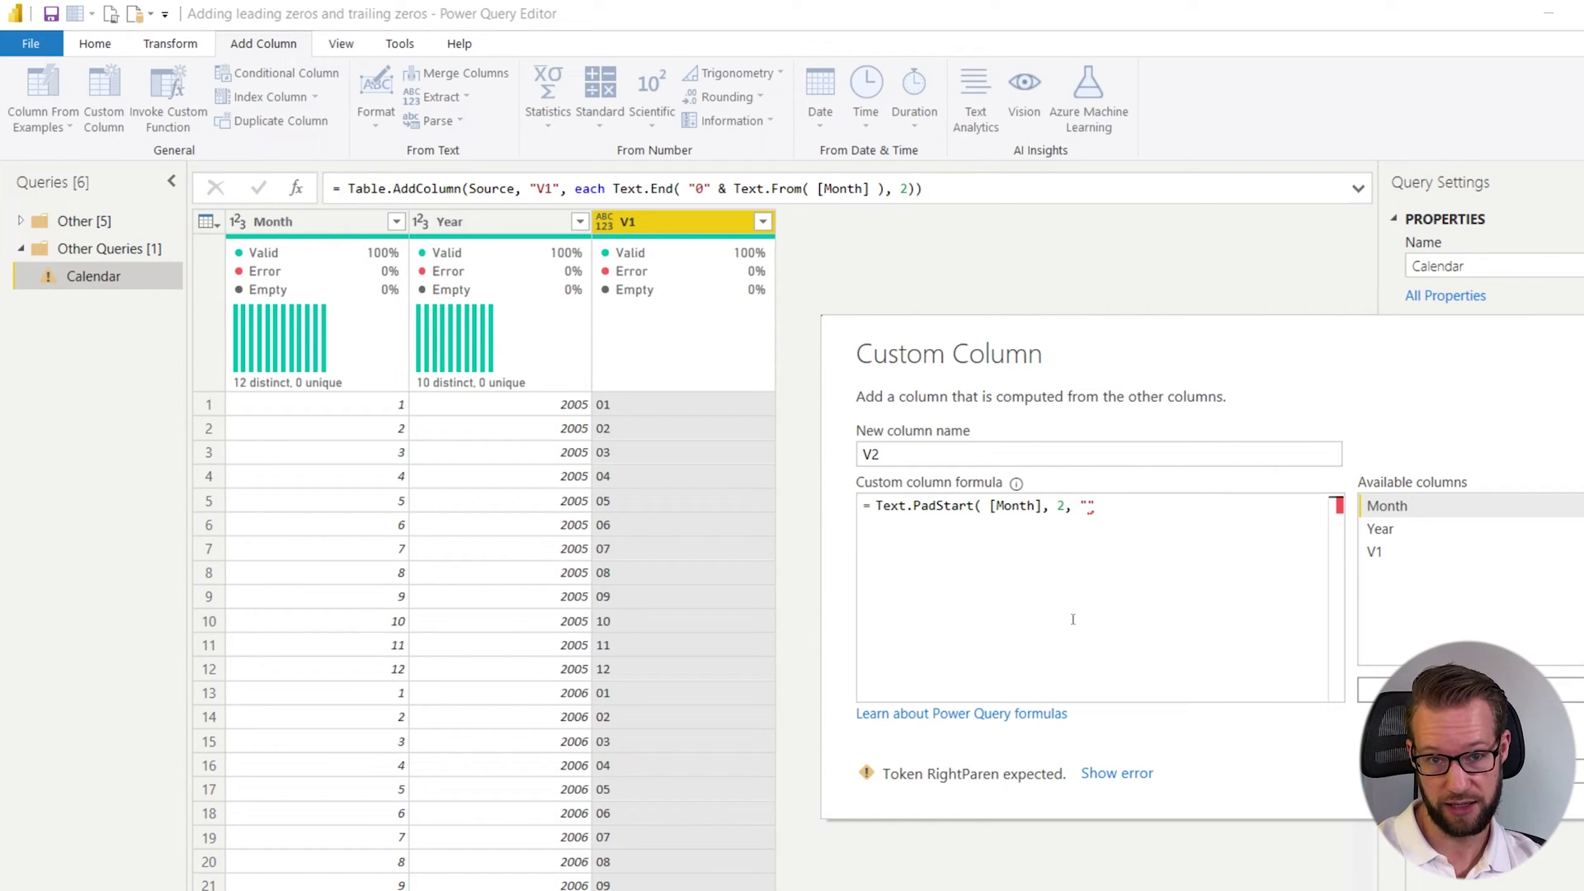
pyautogui.write('0"')
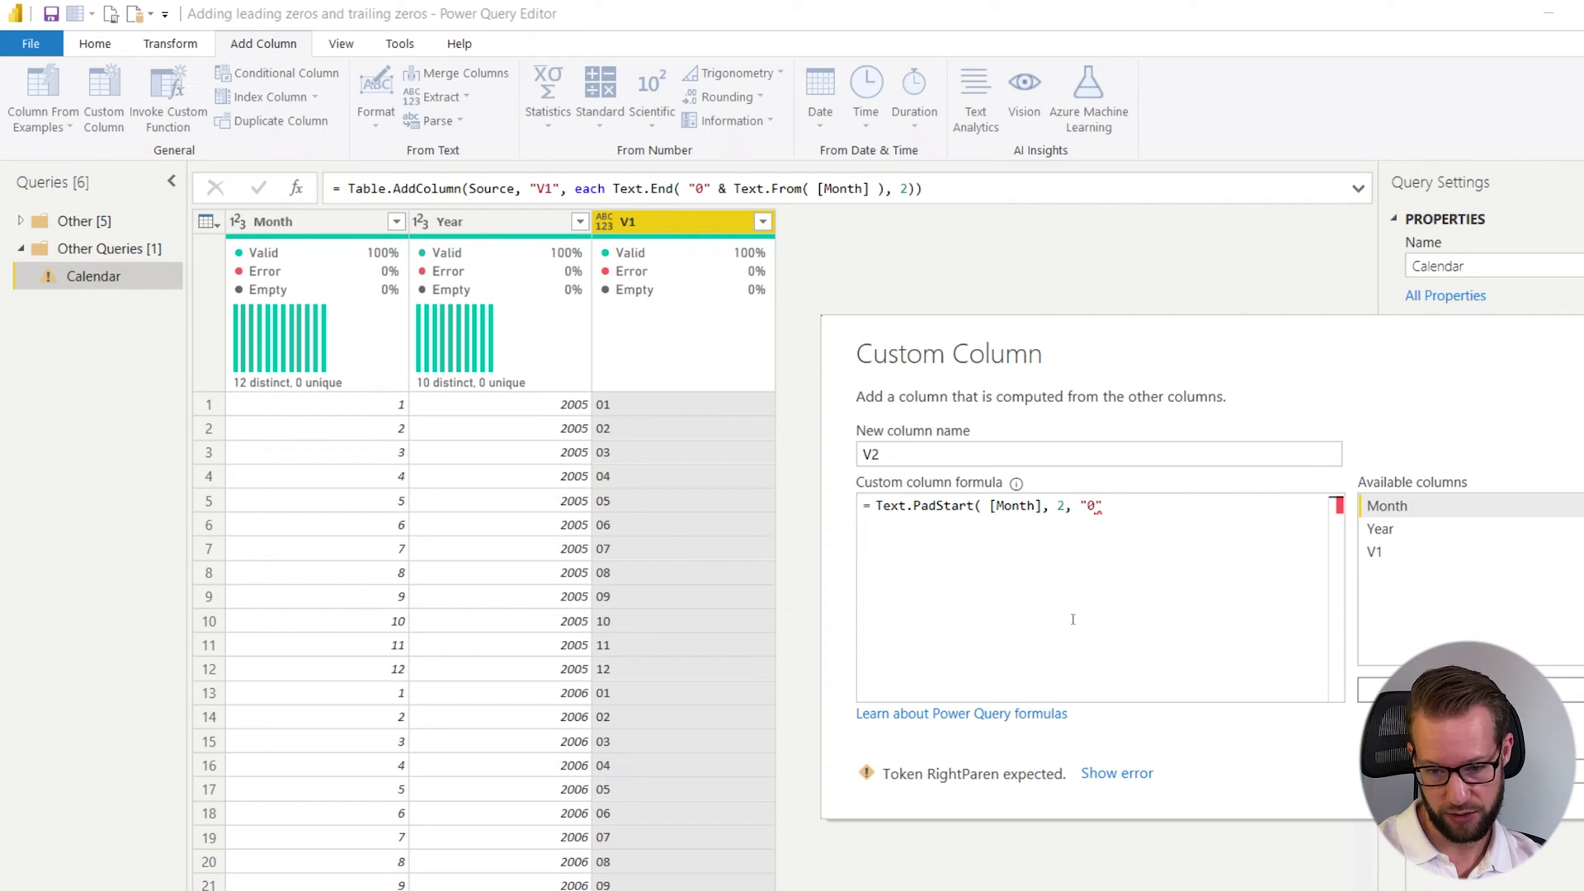
pyautogui.write(' )')
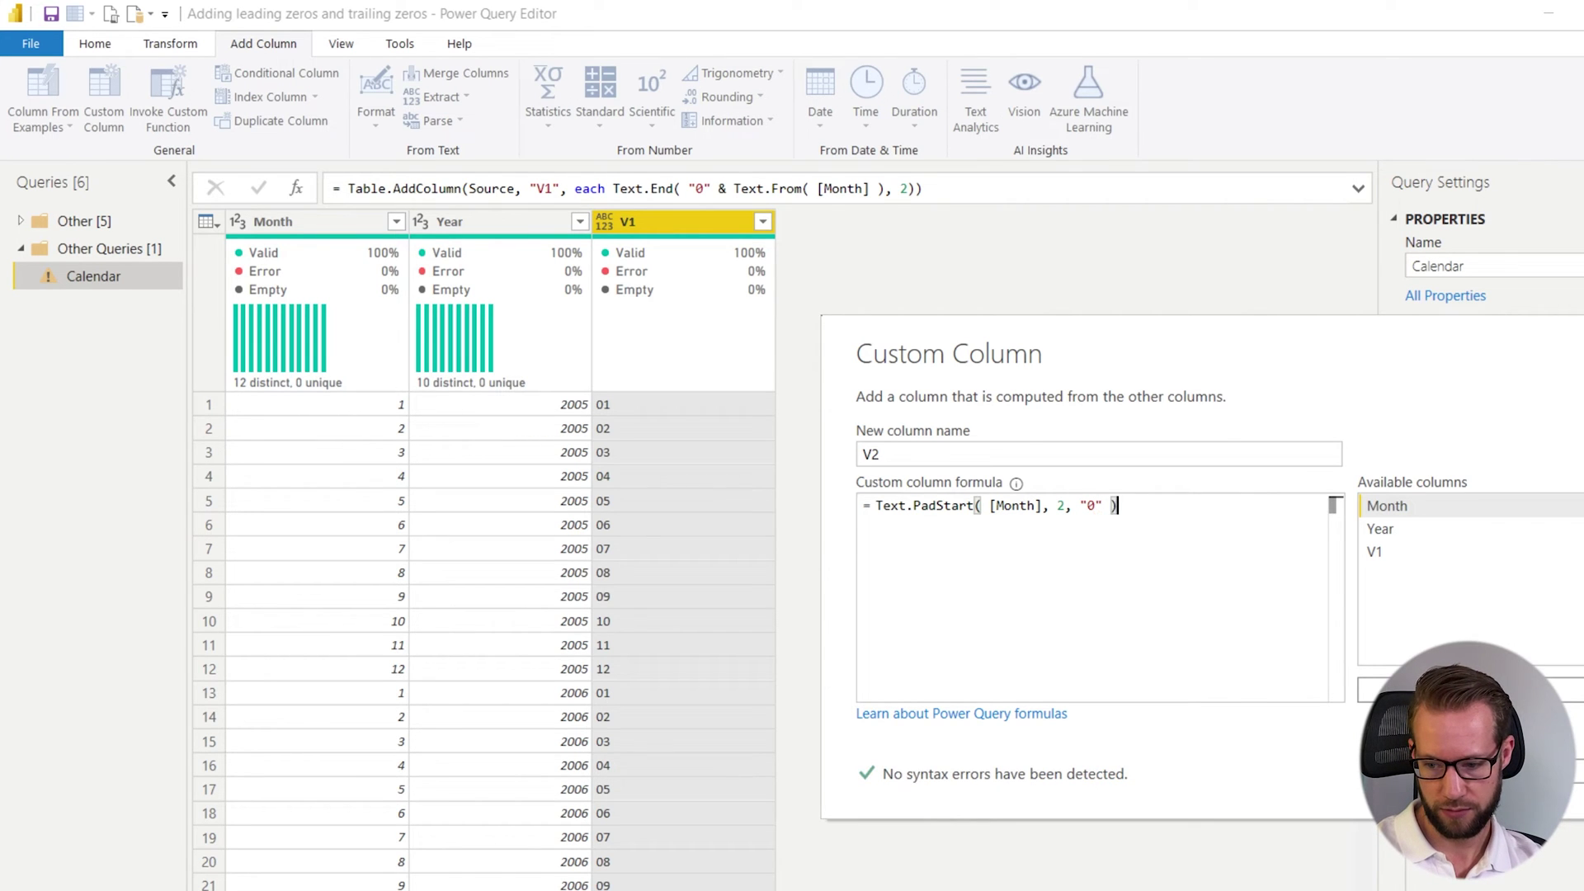
# Step: Fix the V2 error by changing the formula to Text.PadStart(Text.From([Month]), 2, "0")
pyautogui.click(1468, 792)
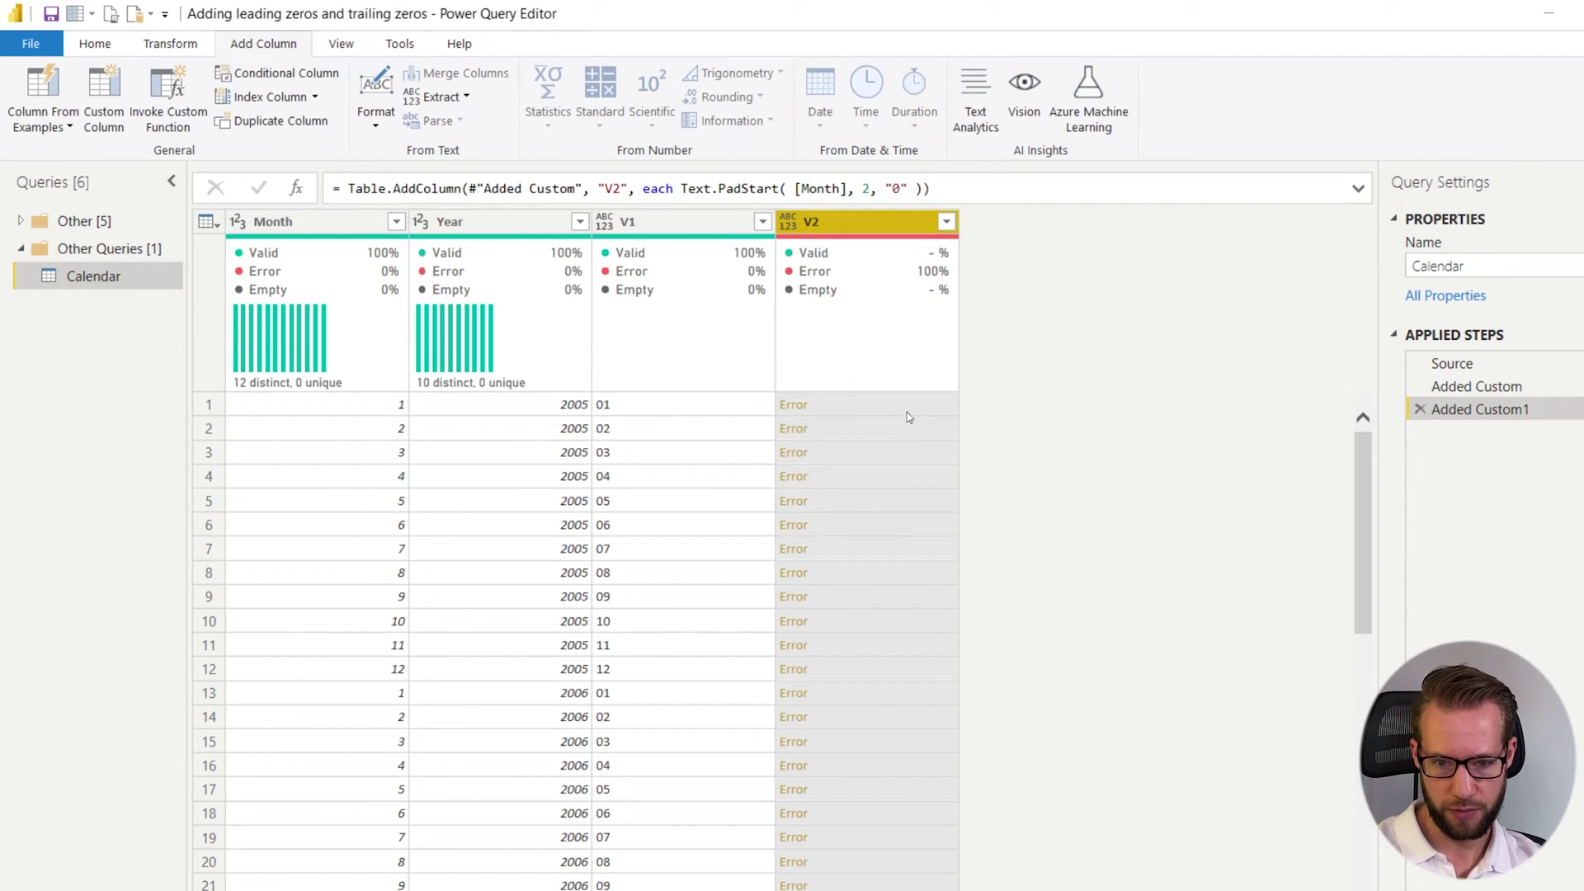
pyautogui.click(879, 404)
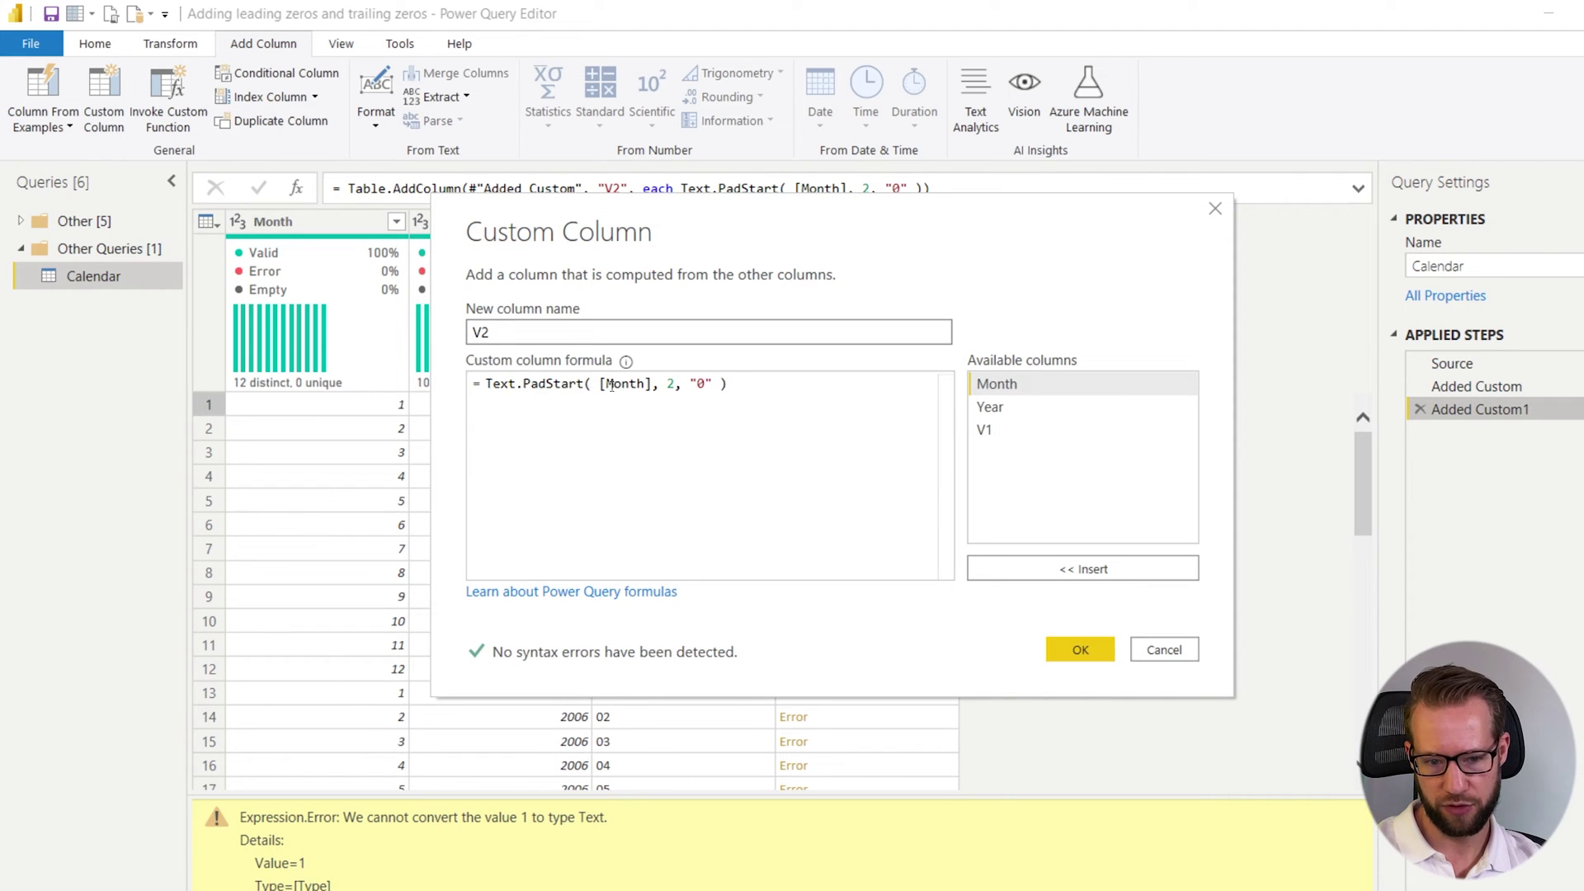
pyautogui.press('Right')
pyautogui.write('Text.')
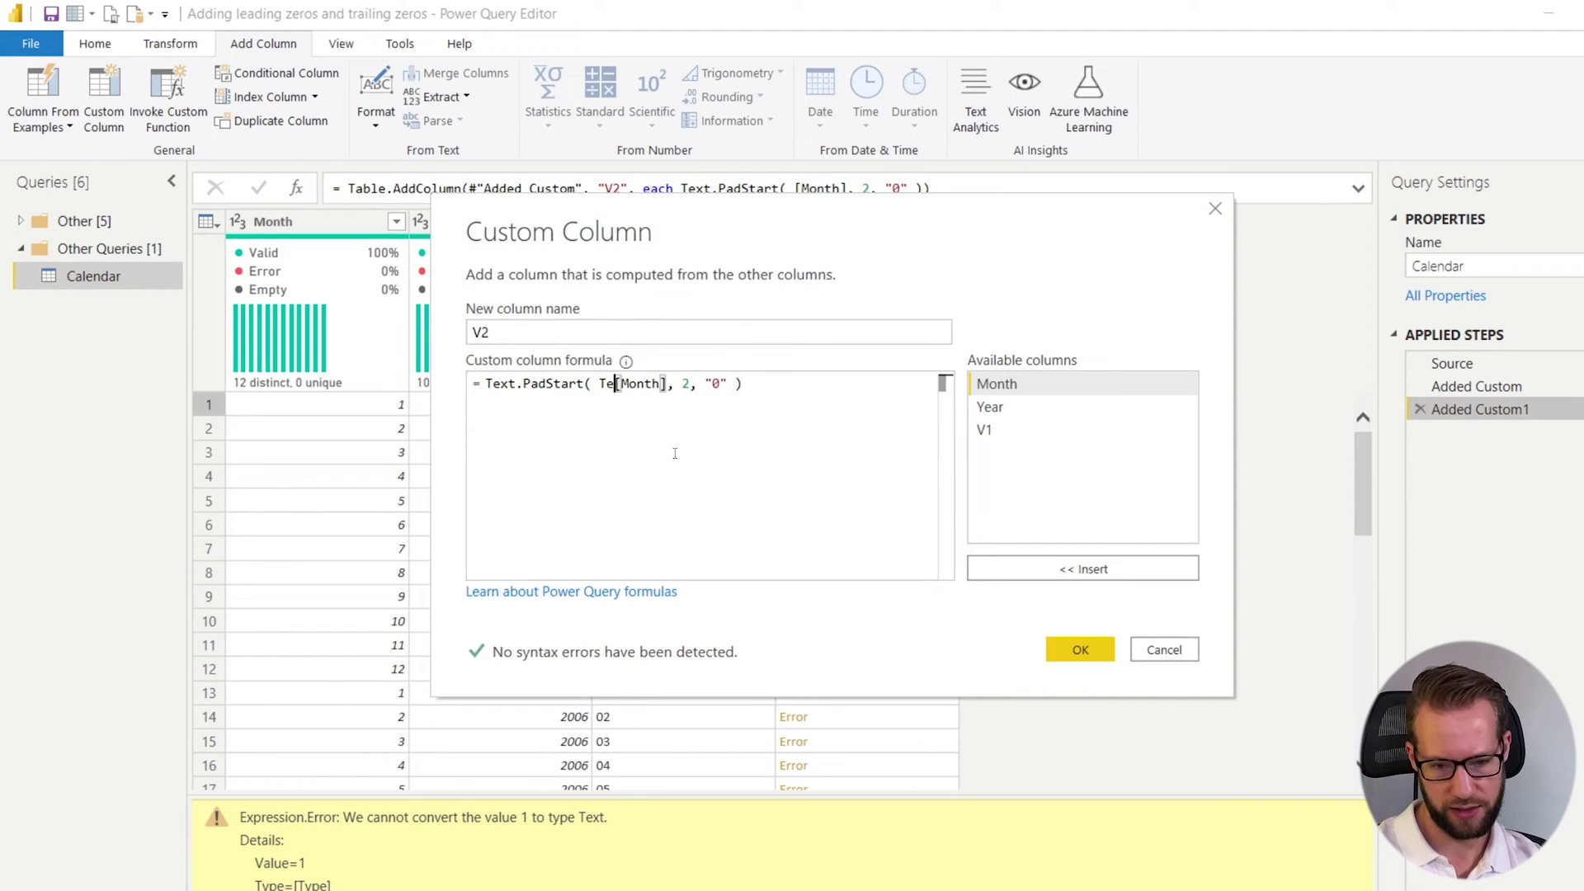
pyautogui.write('From(')
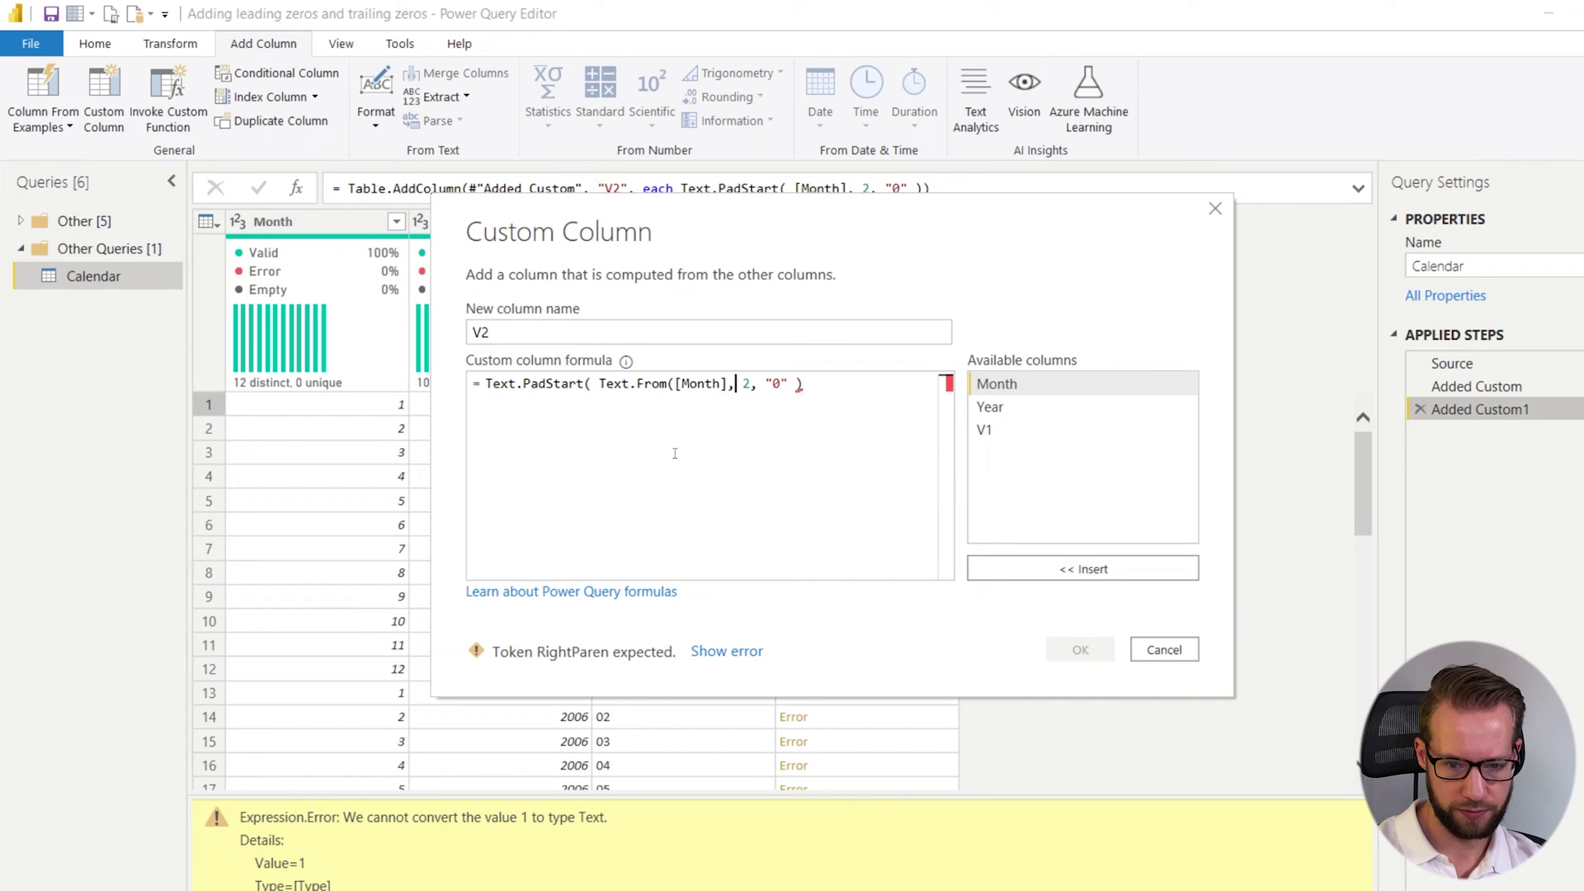
pyautogui.press('Right')
pyautogui.press('Right')
pyautogui.press('Right')
pyautogui.press('Right')
pyautogui.press('Right')
pyautogui.press('Right')
pyautogui.press('Right')
pyautogui.write(')')
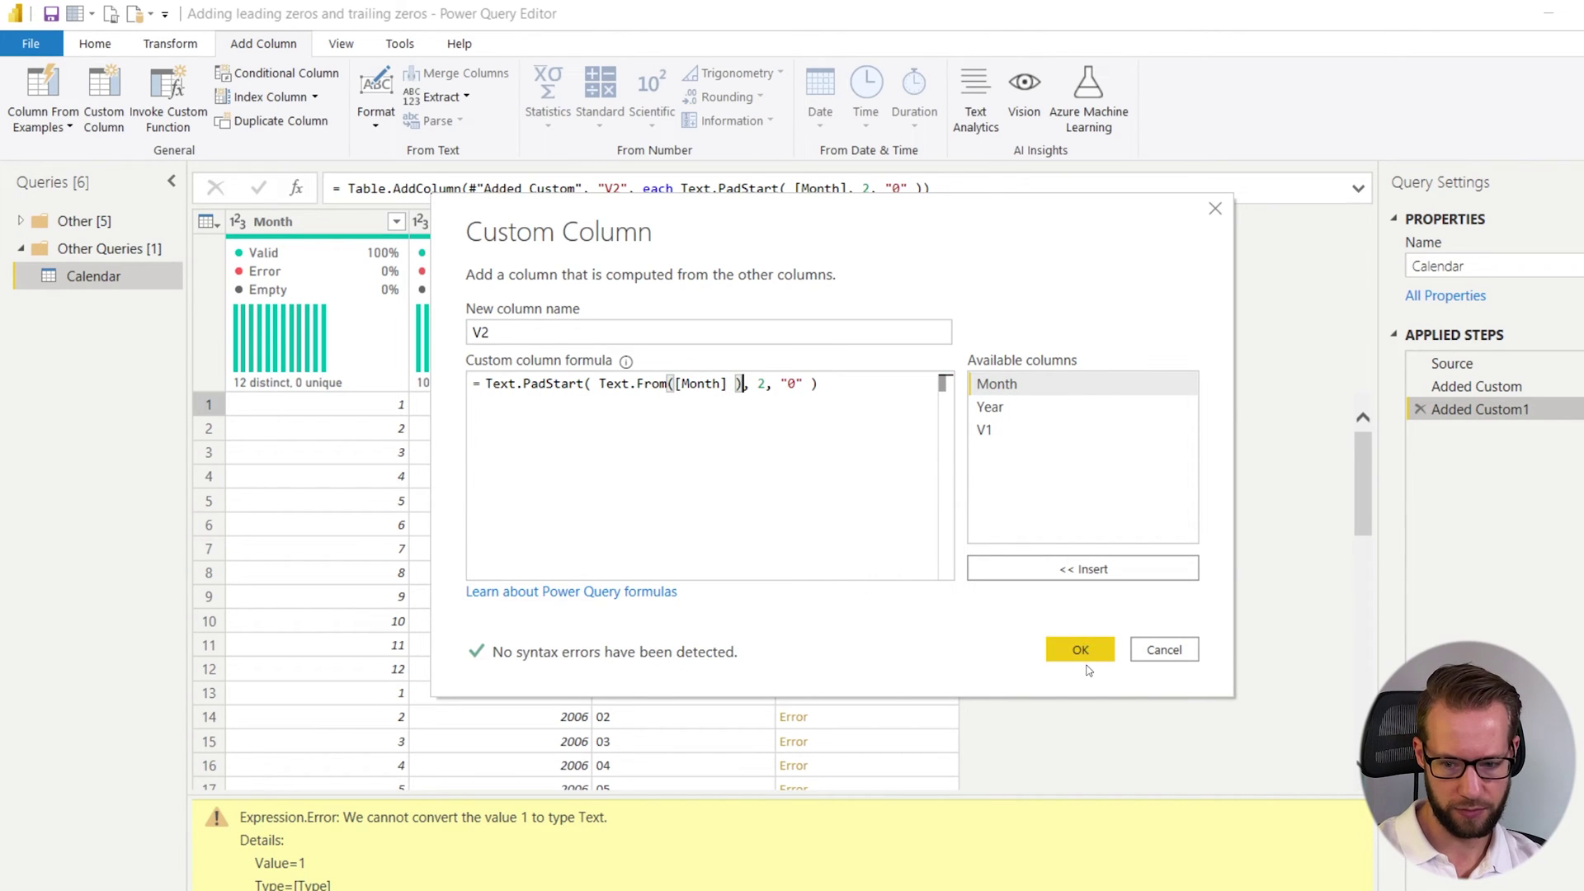
pyautogui.click(1082, 657)
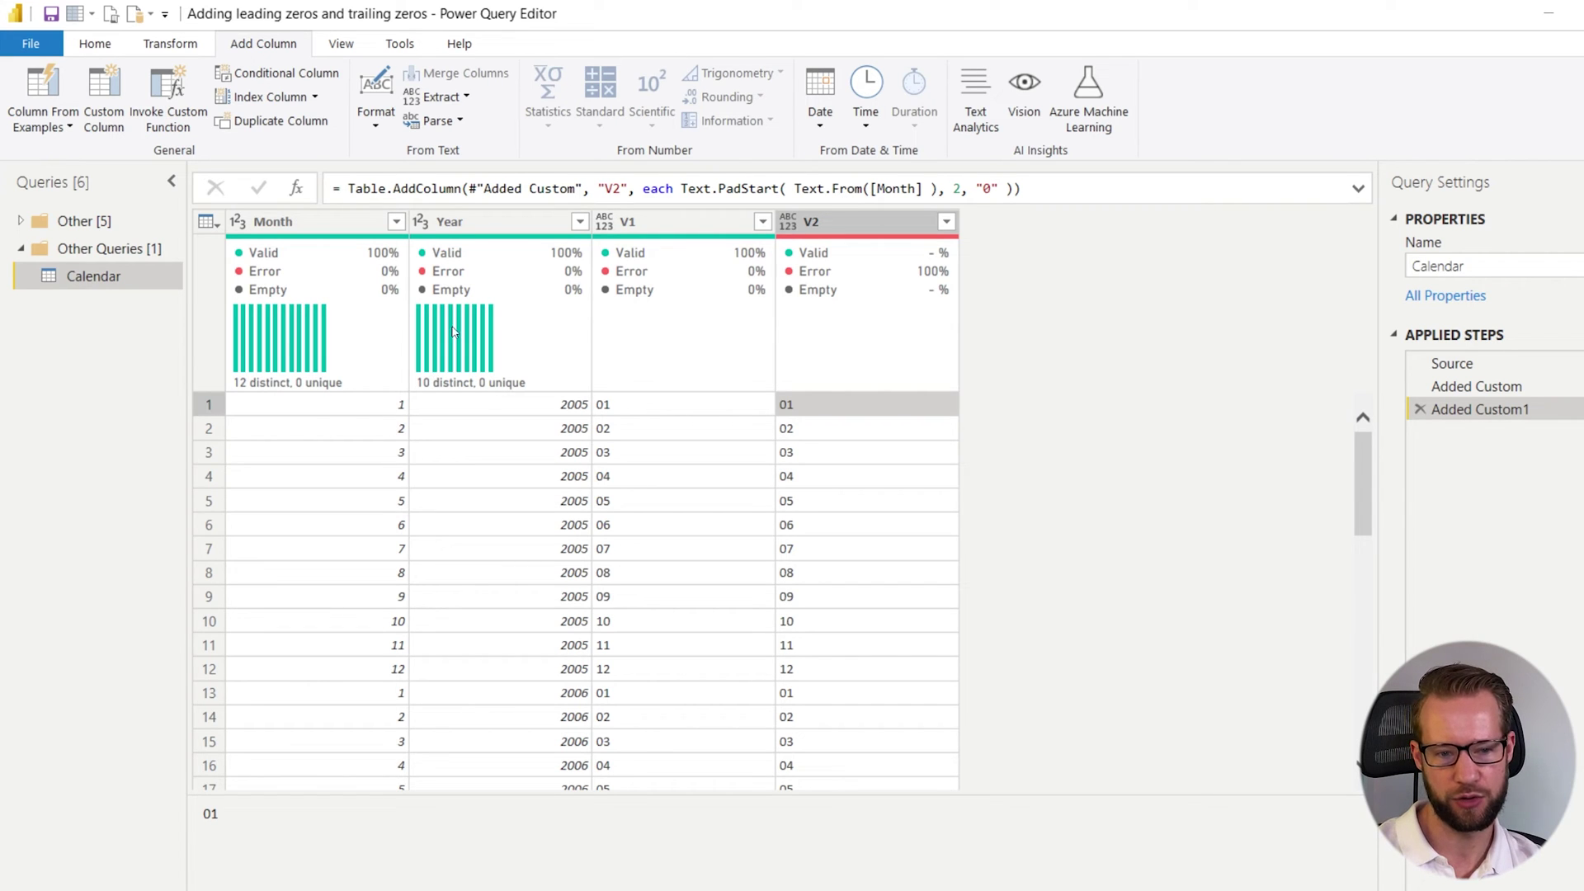
# Step: Build a column from examples on Year and Month, entering 01 and 10 as sample values
pyautogui.click(451, 223)
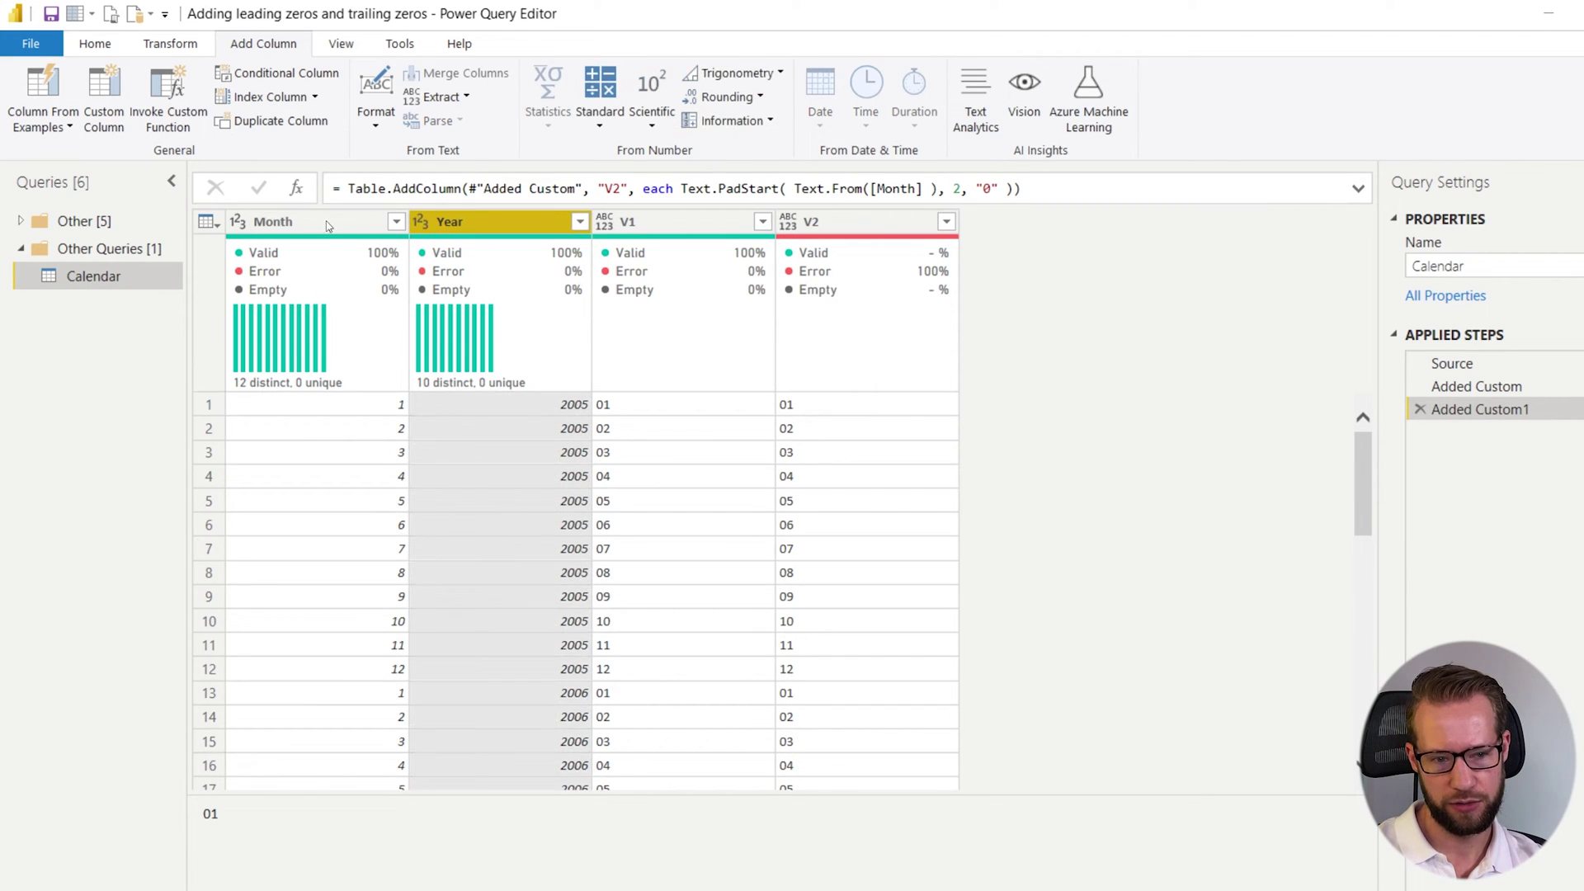
pyautogui.keyDown('ctrl'); pyautogui.click(310, 220); pyautogui.keyUp('ctrl')
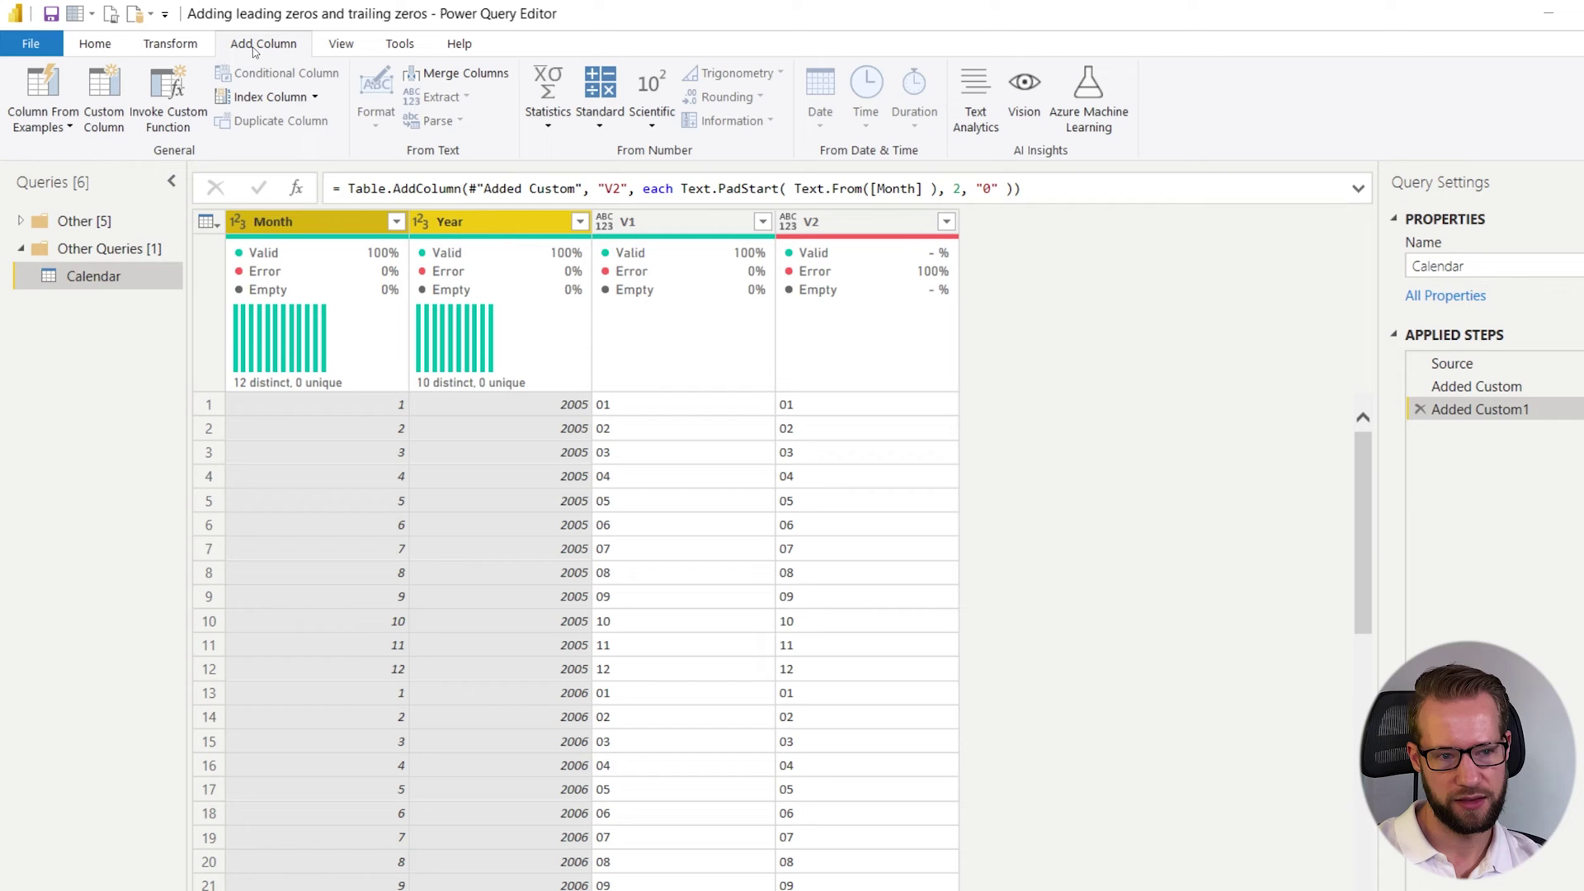
pyautogui.click(50, 128)
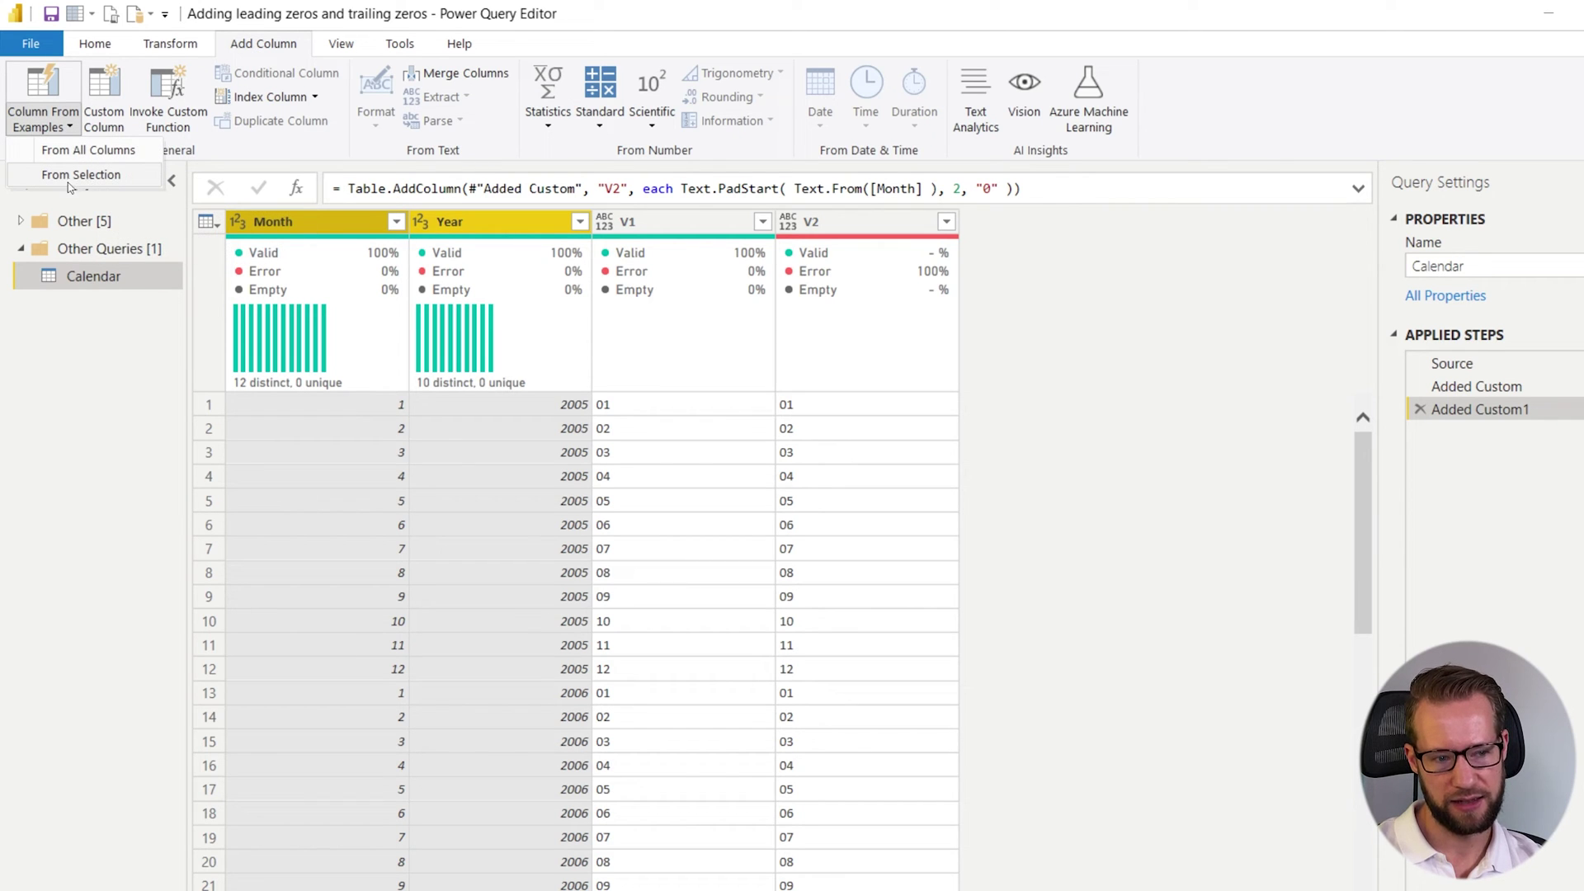
pyautogui.click(145, 181)
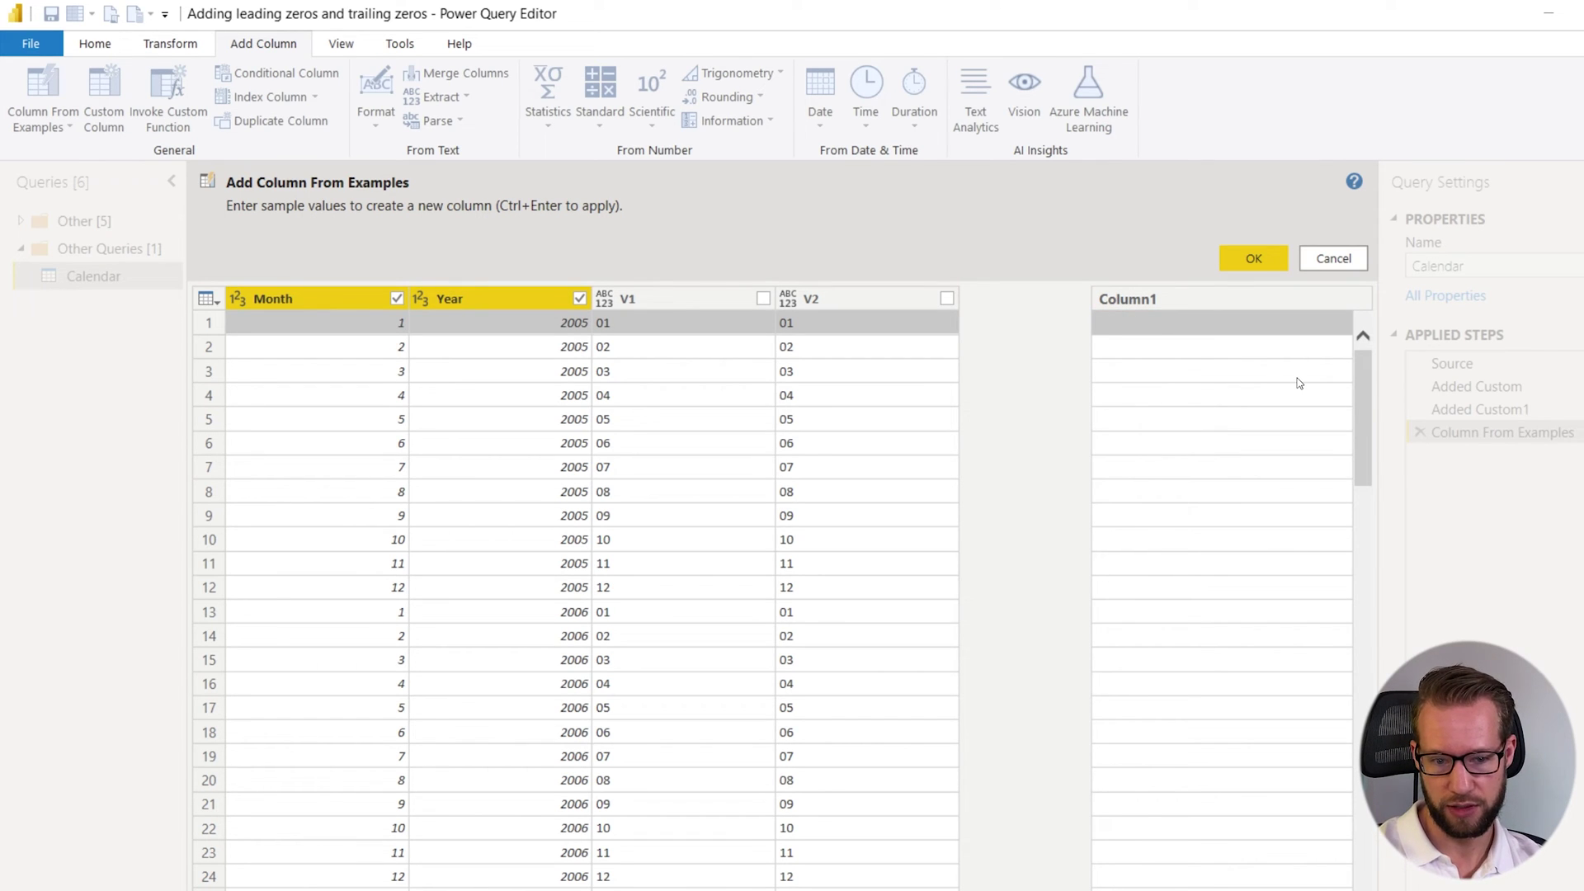
pyautogui.write('01')
pyautogui.press('Return')
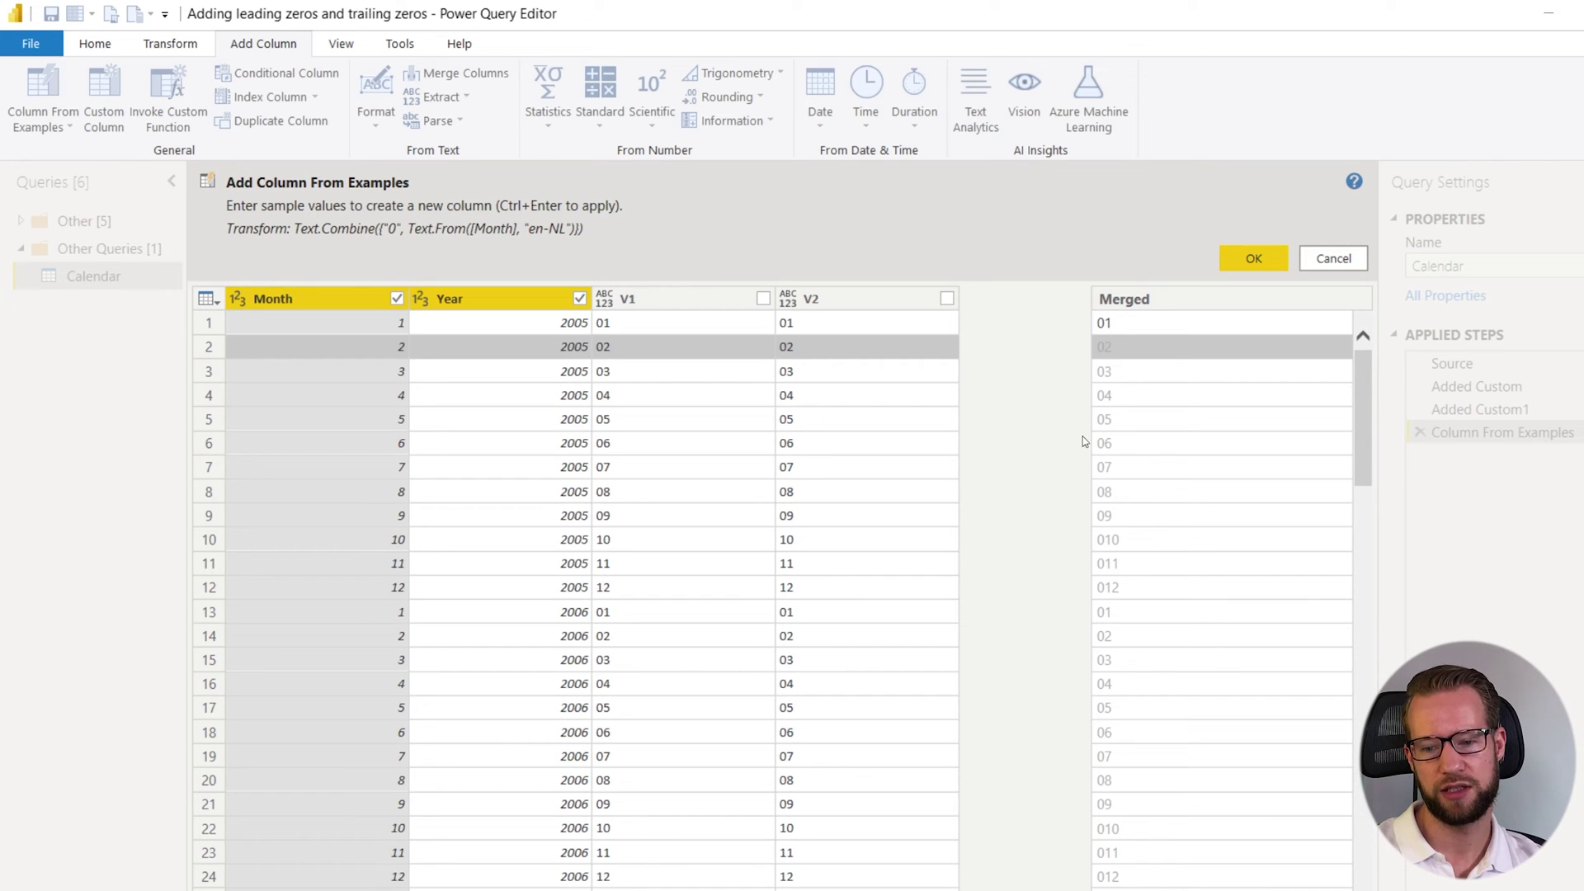
pyautogui.click(1160, 540)
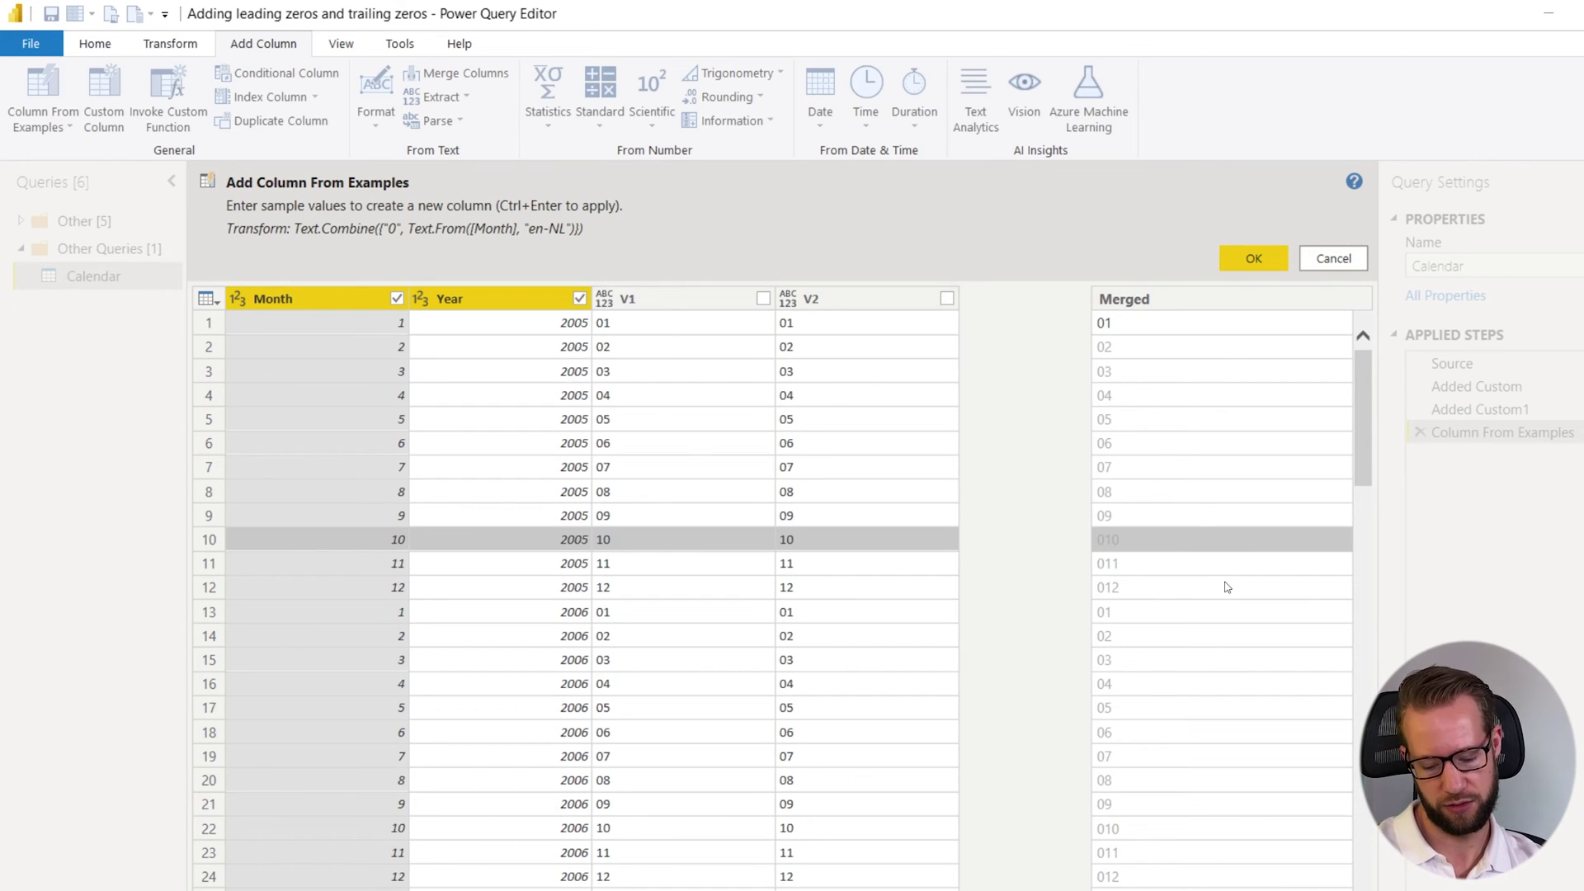
pyautogui.write('10')
pyautogui.press('Return')
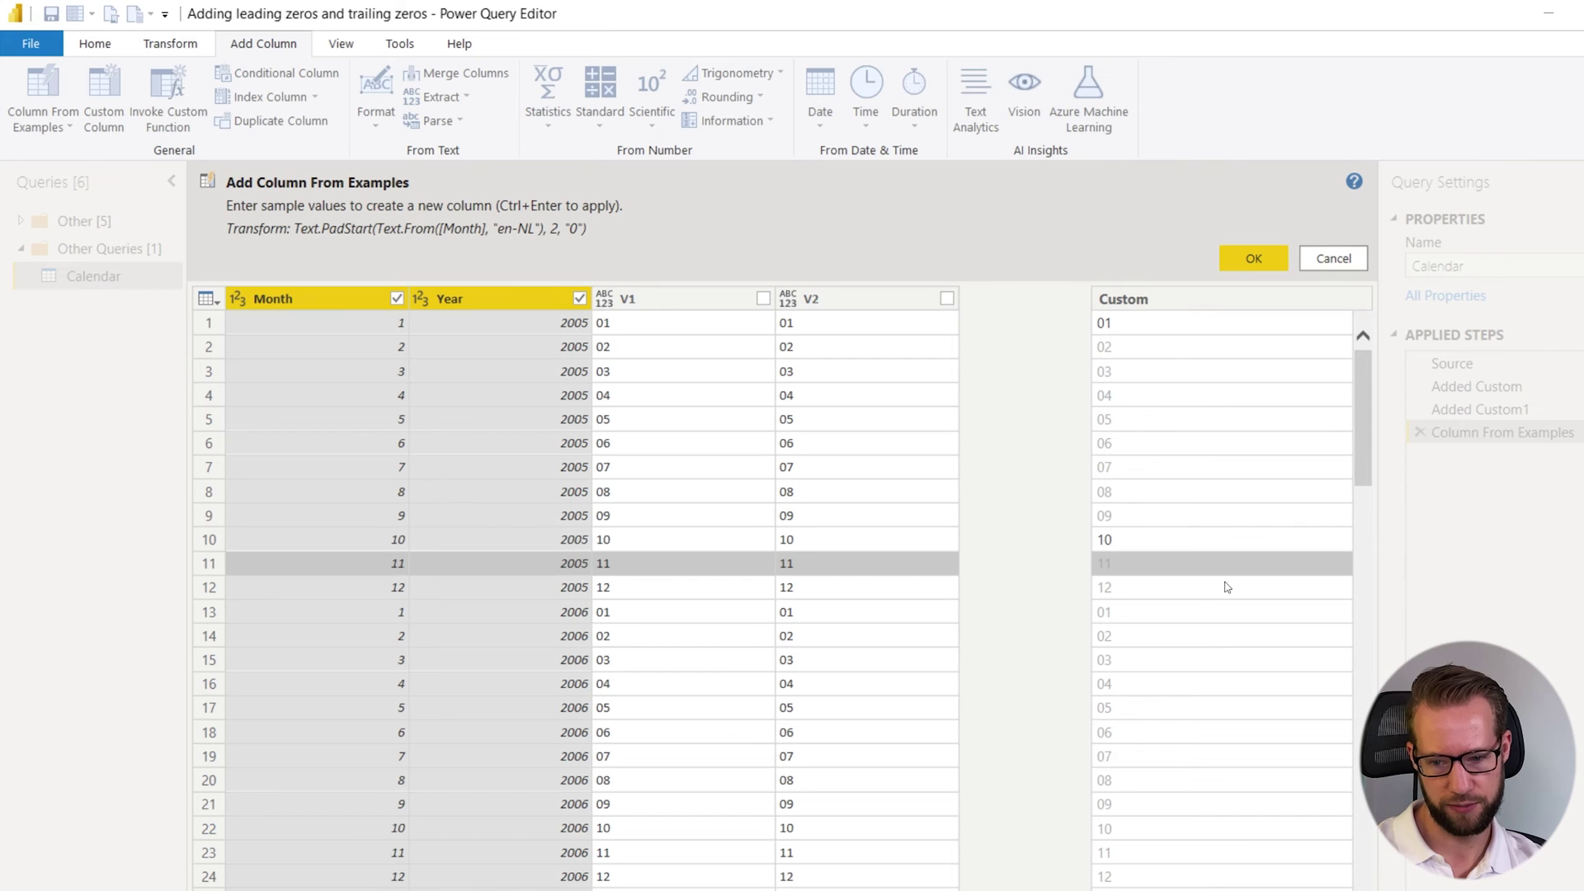
pyautogui.click(1115, 542)
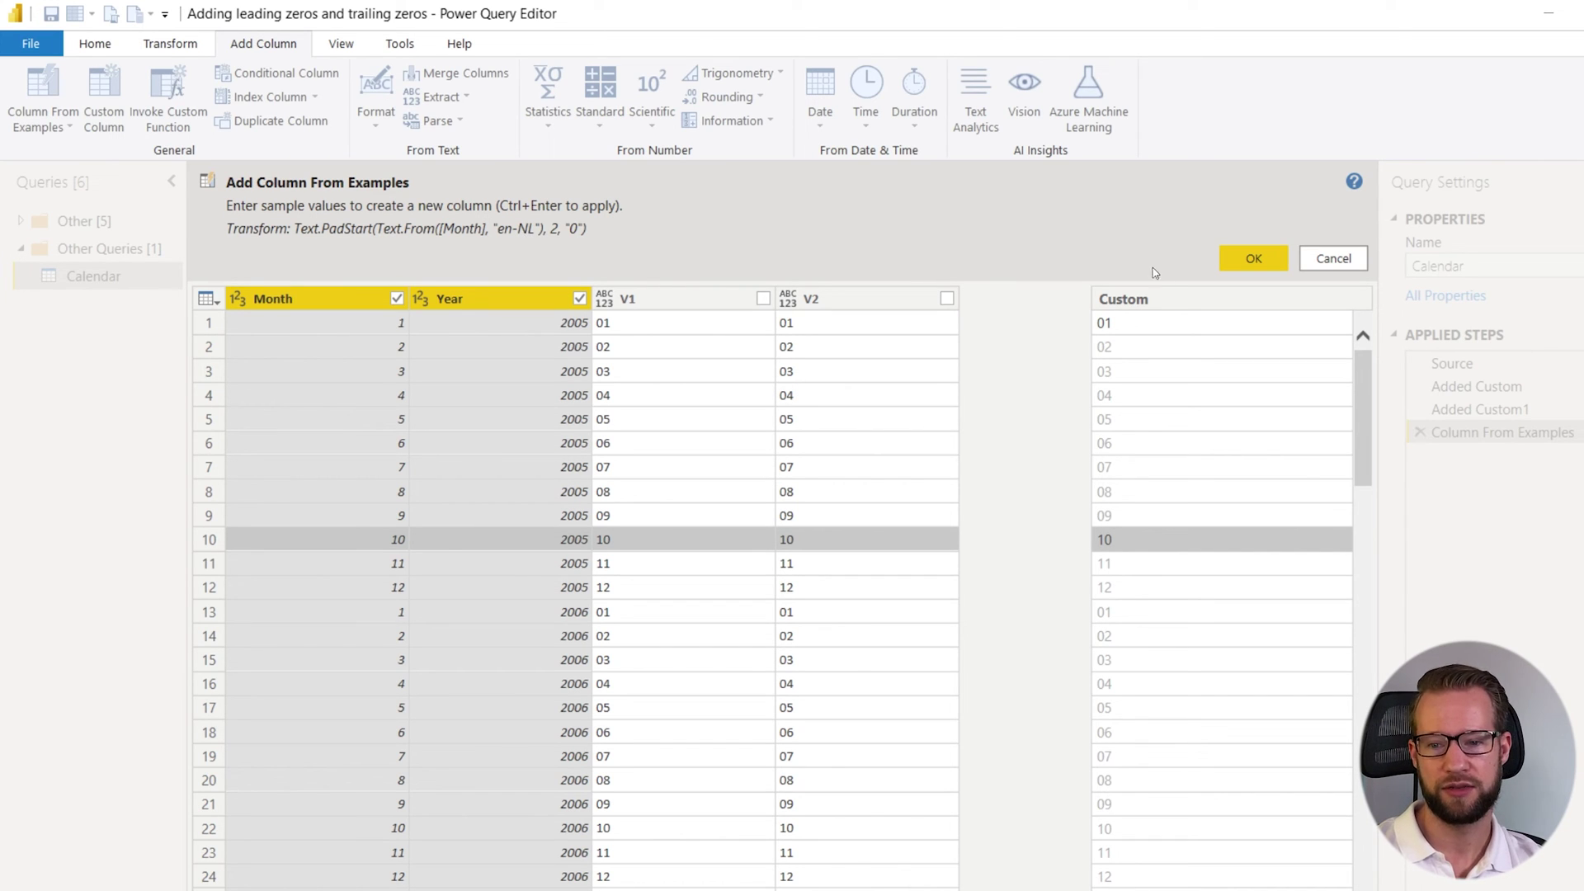
# Step: Accept the example-based Custom column and compare the V1, V2 and Custom column quality
pyautogui.click(1241, 258)
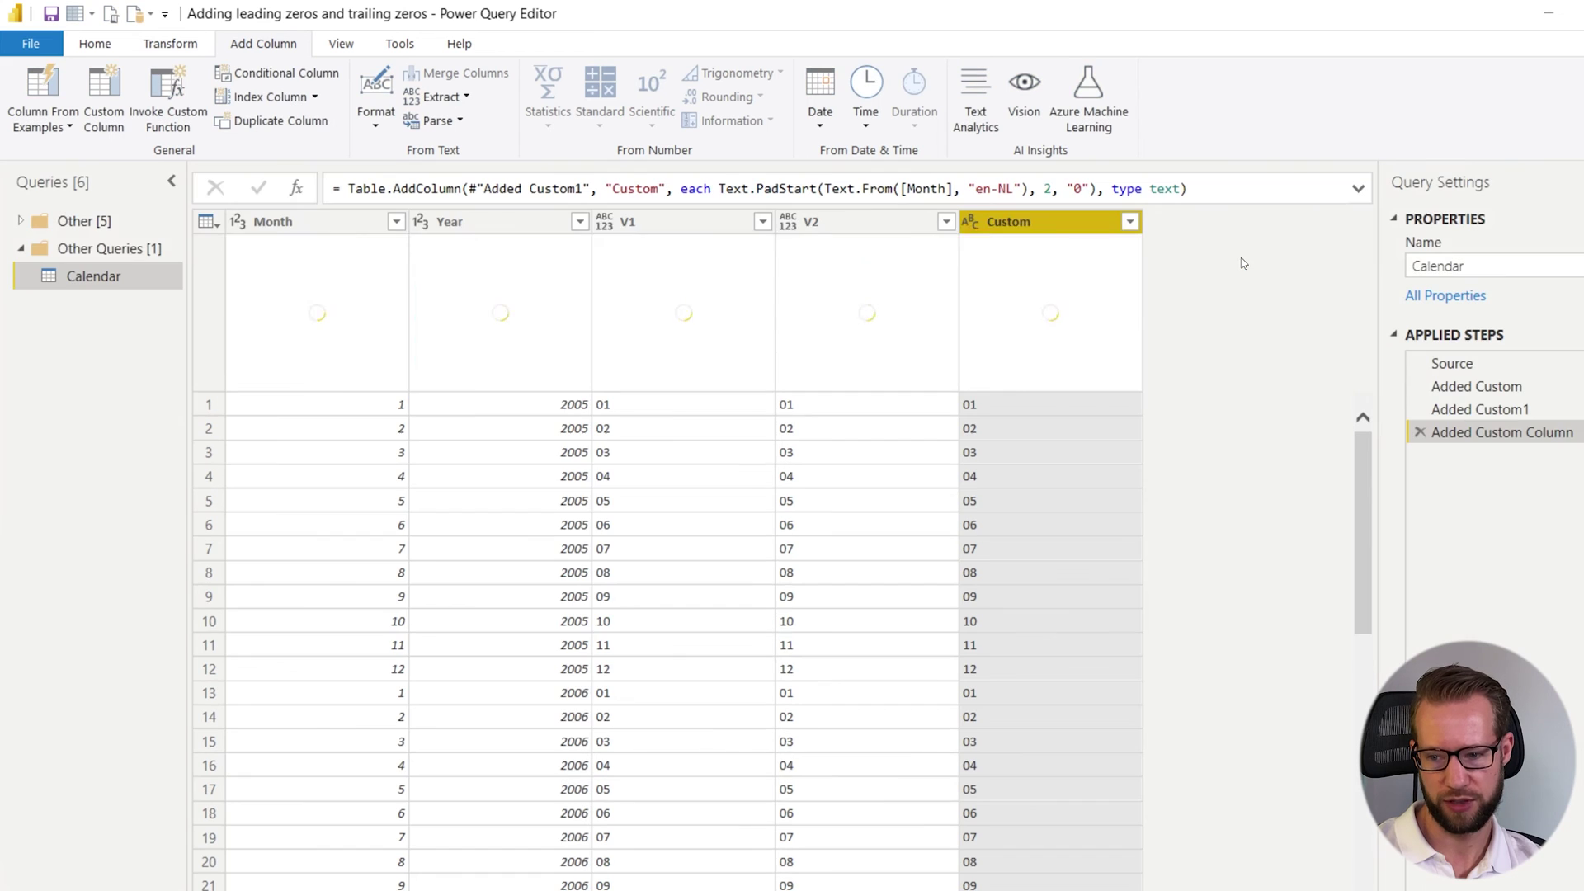
pyautogui.click(665, 225)
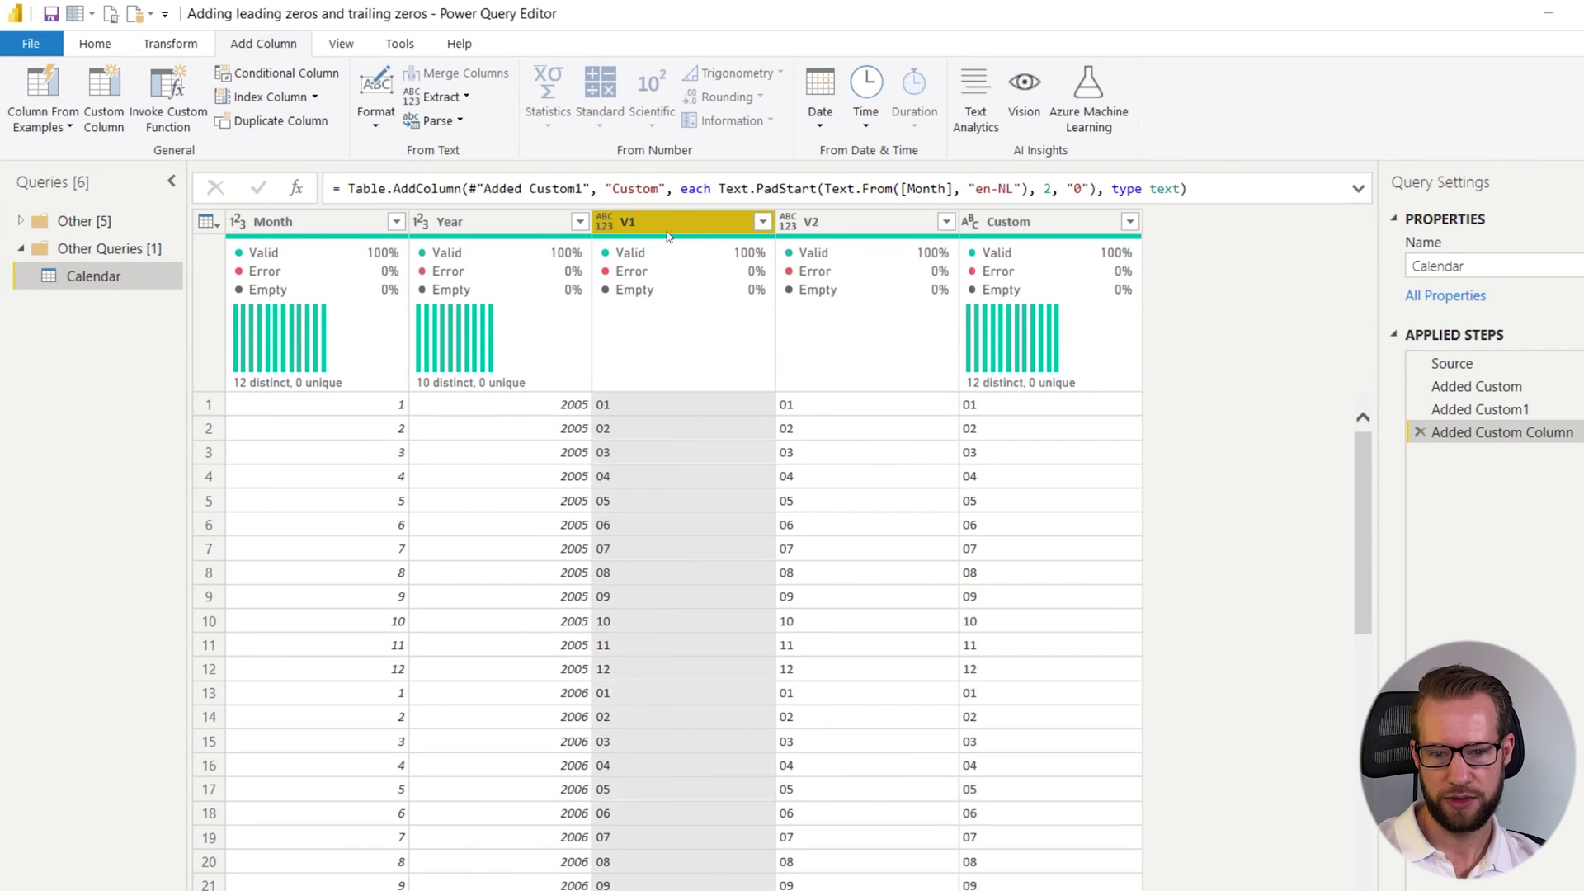
pyautogui.click(829, 224)
pyautogui.click(1014, 221)
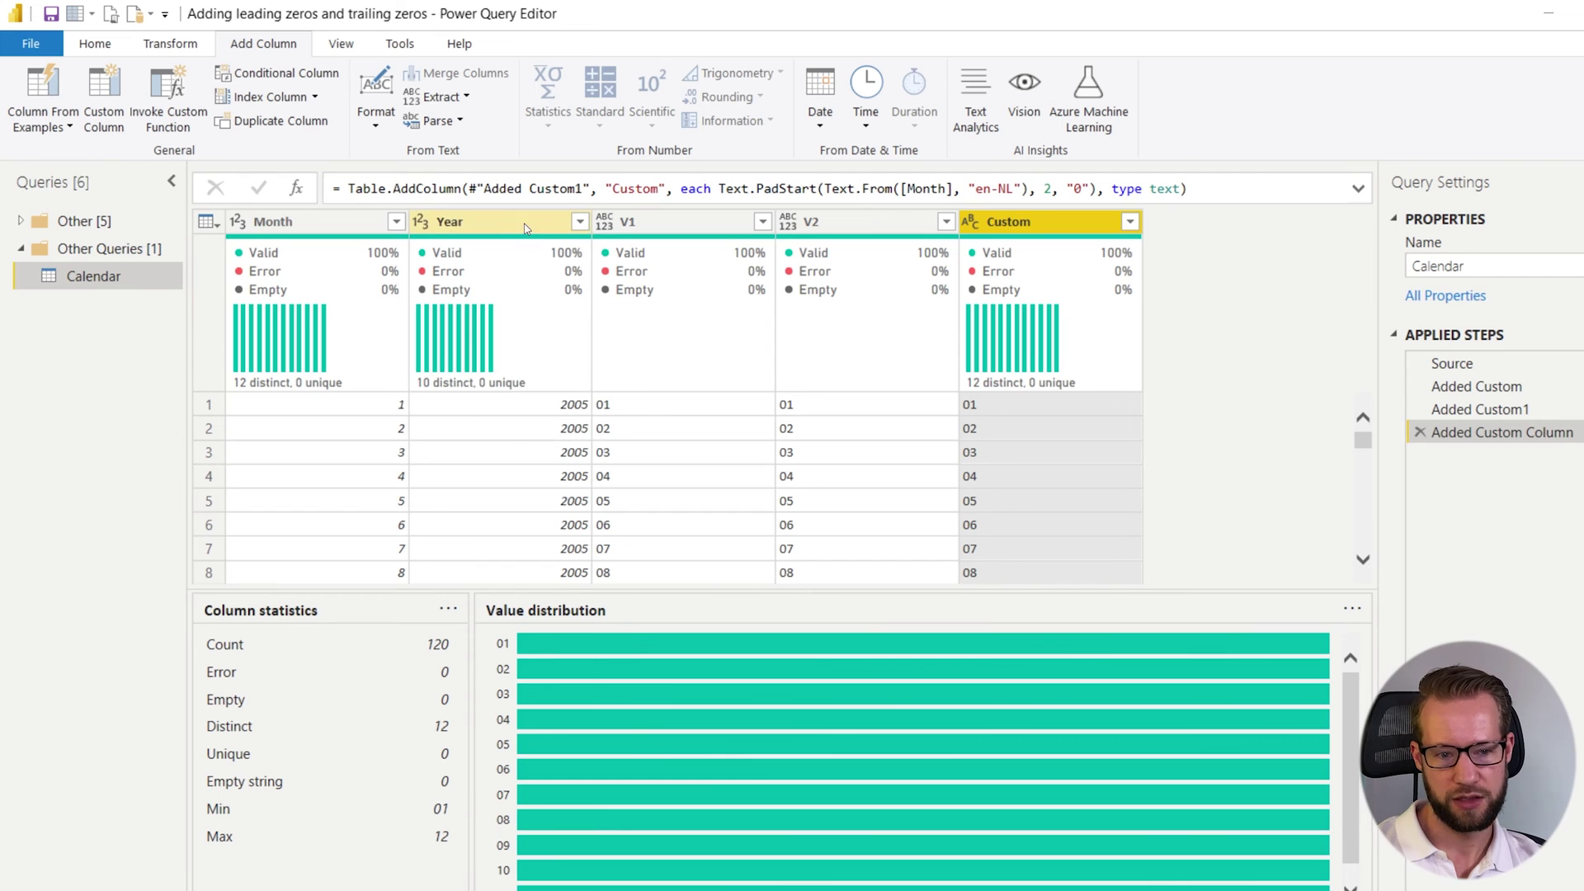
# Step: Add Custom.1 with formula Text.From([Year]) & "-" & [V2], giving values like 2005-01
pyautogui.click(103, 115)
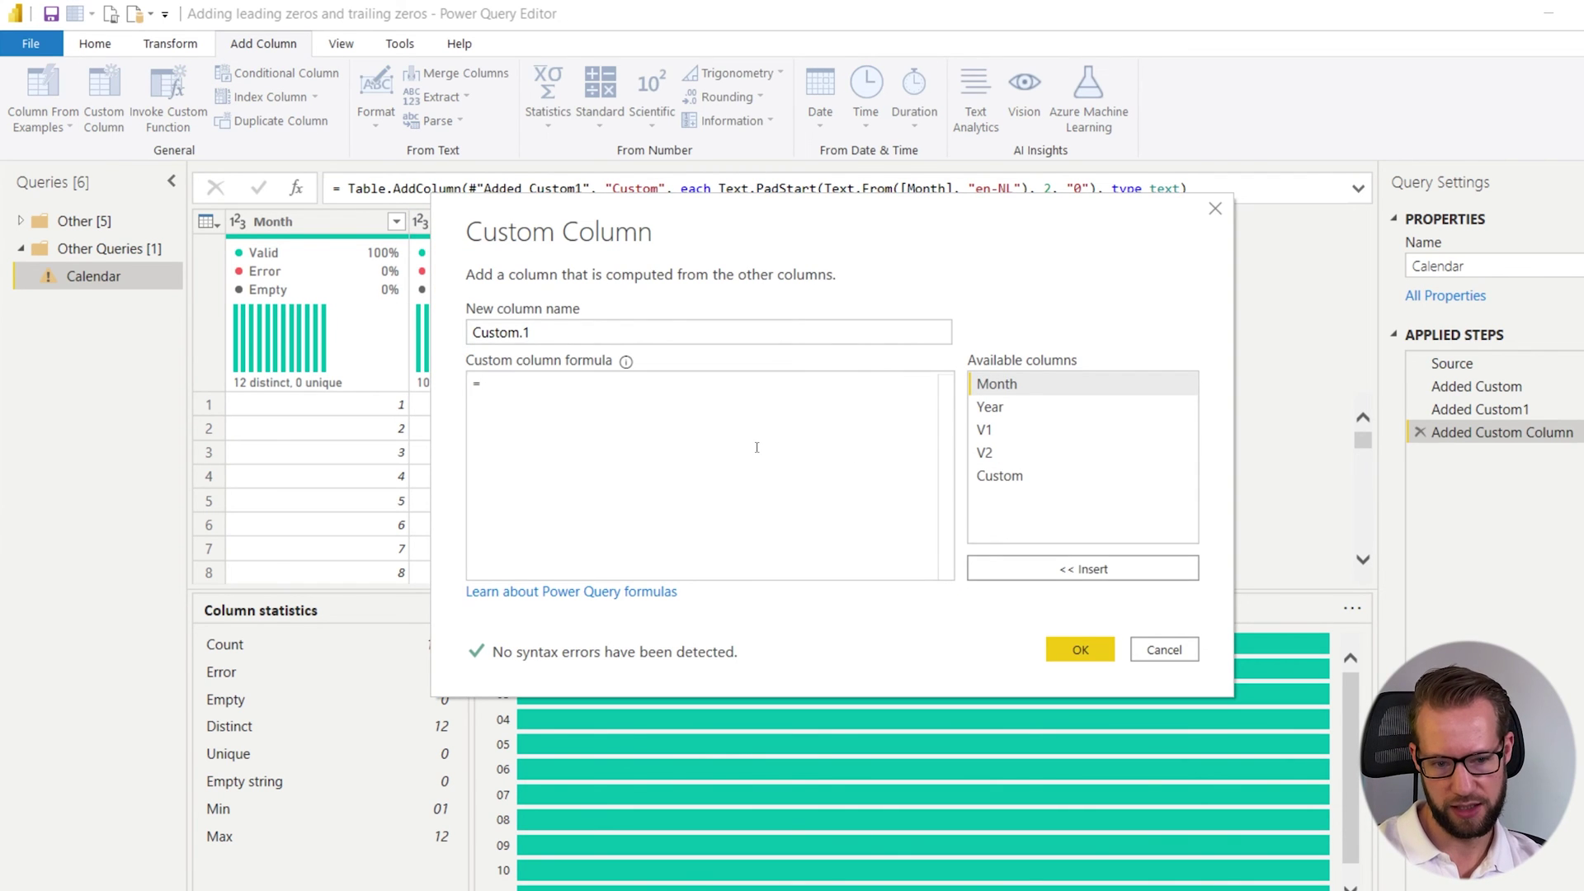
pyautogui.write('Text.From(')
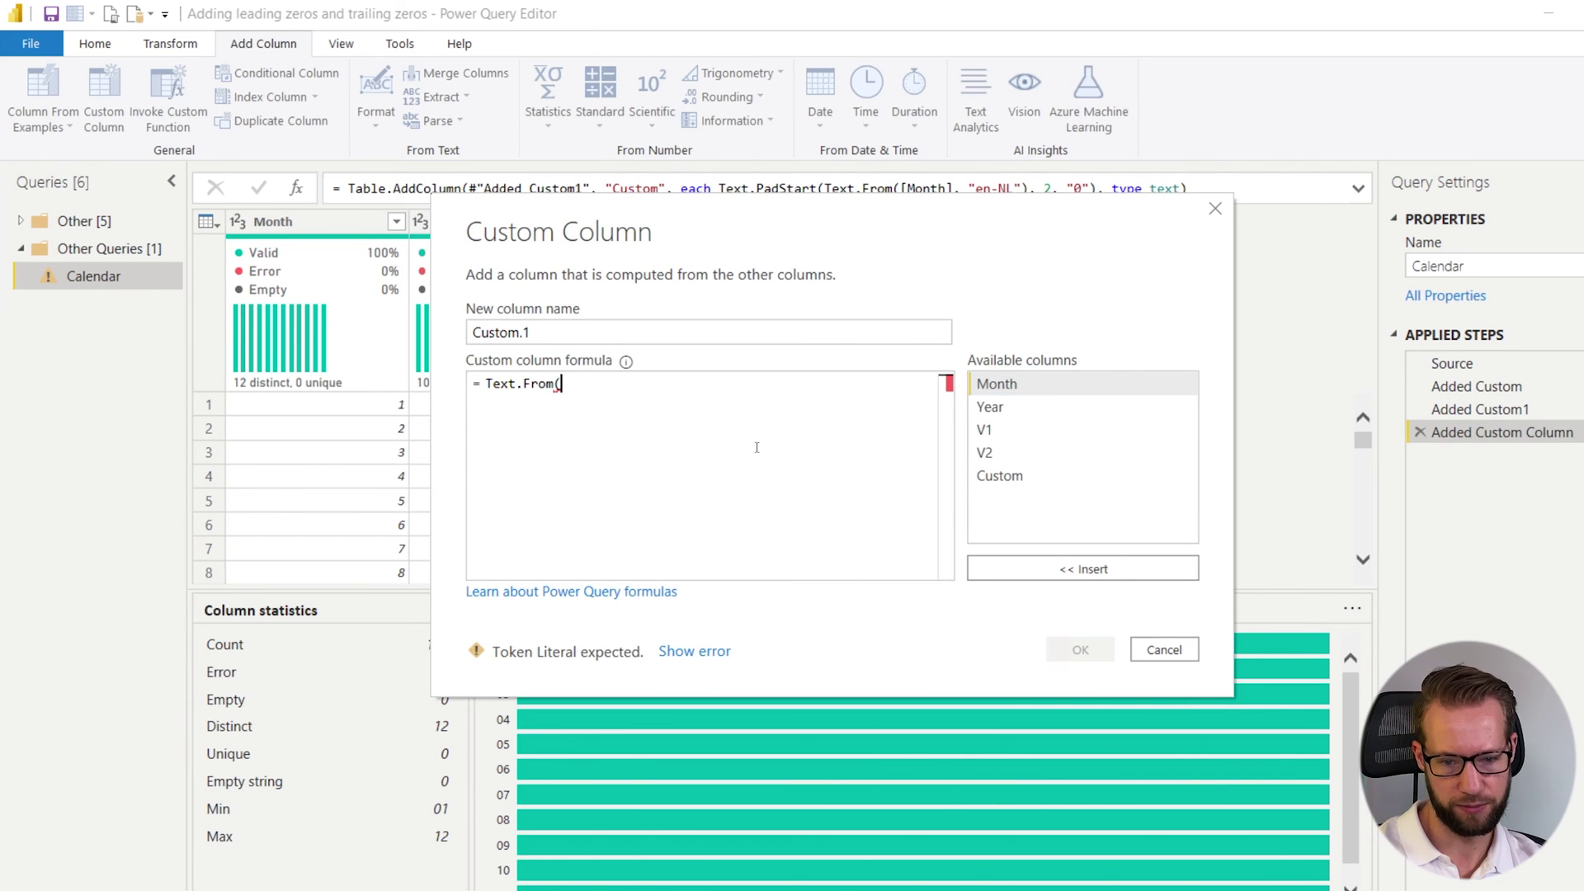
pyautogui.doubleClick(1057, 407)
pyautogui.write(') & ')
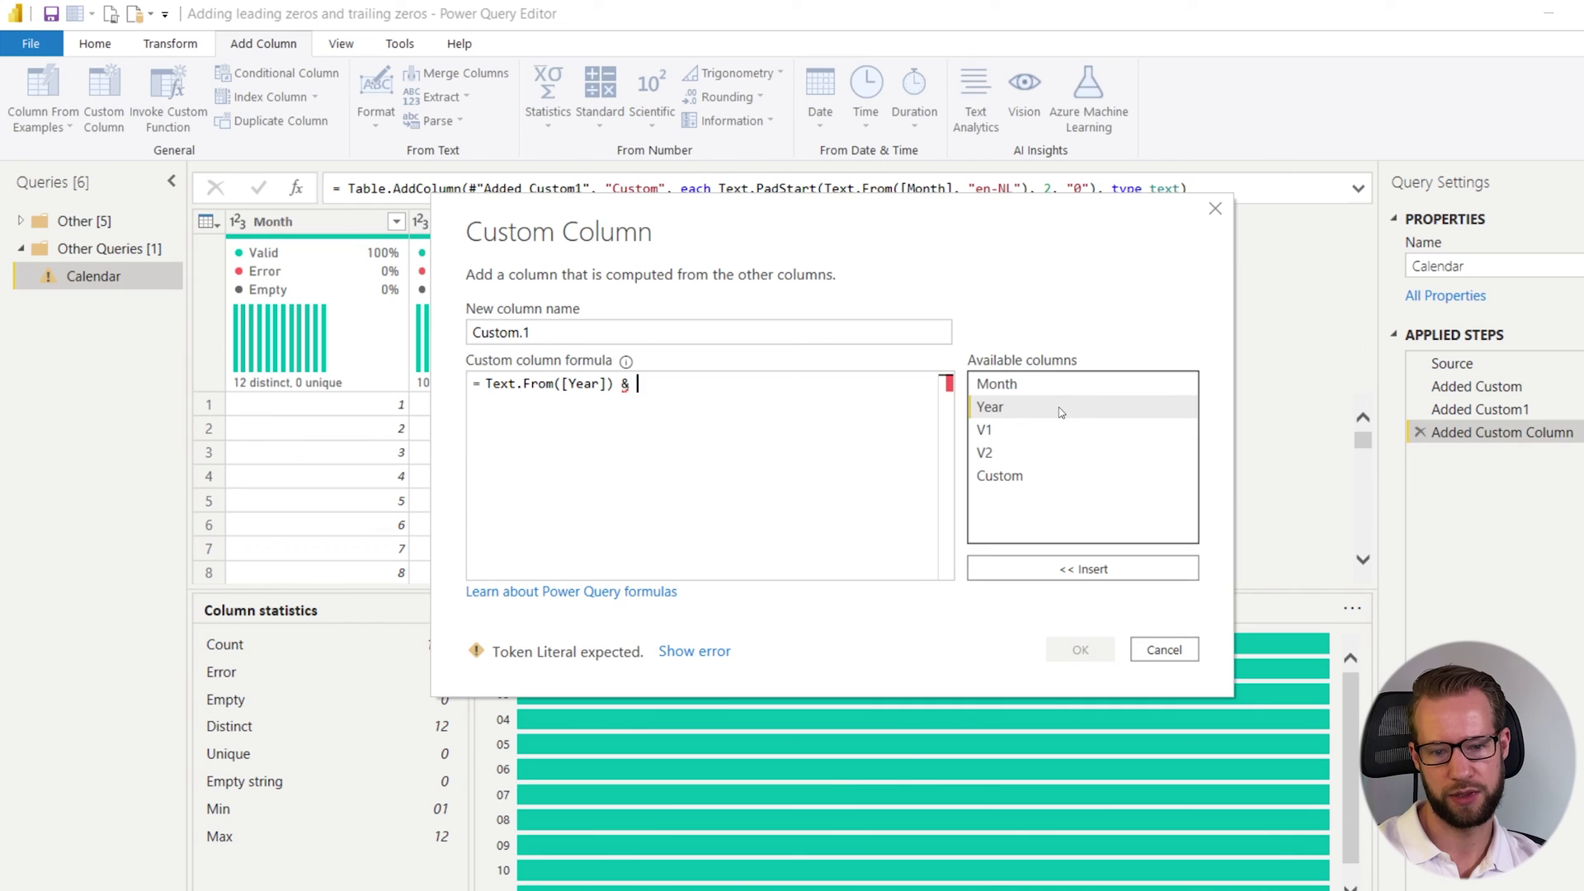
pyautogui.write('"-')
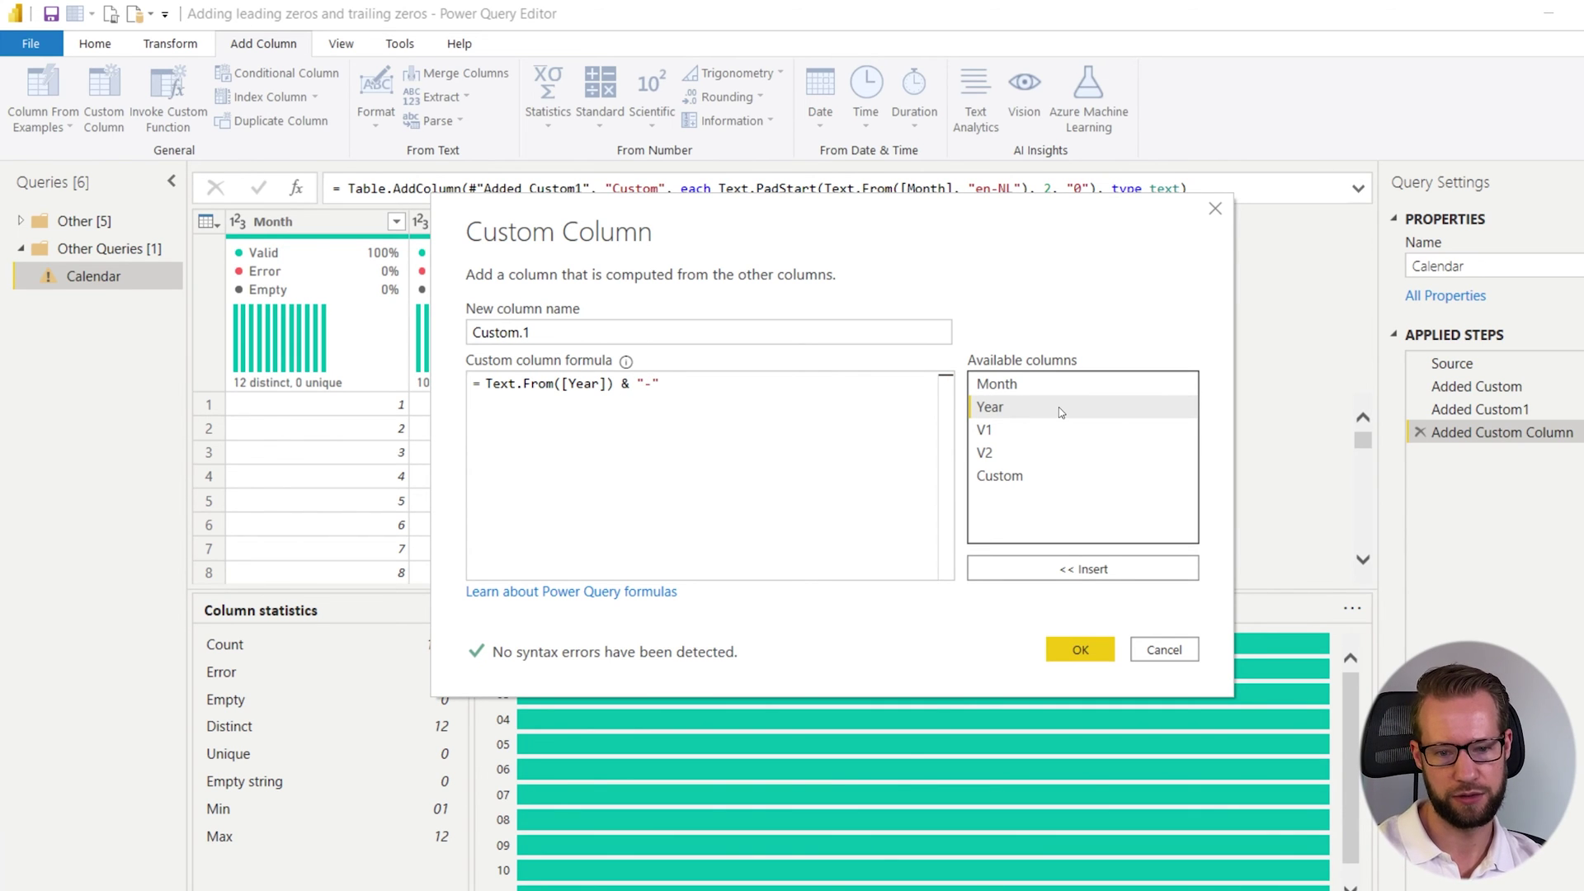
pyautogui.write(' &')
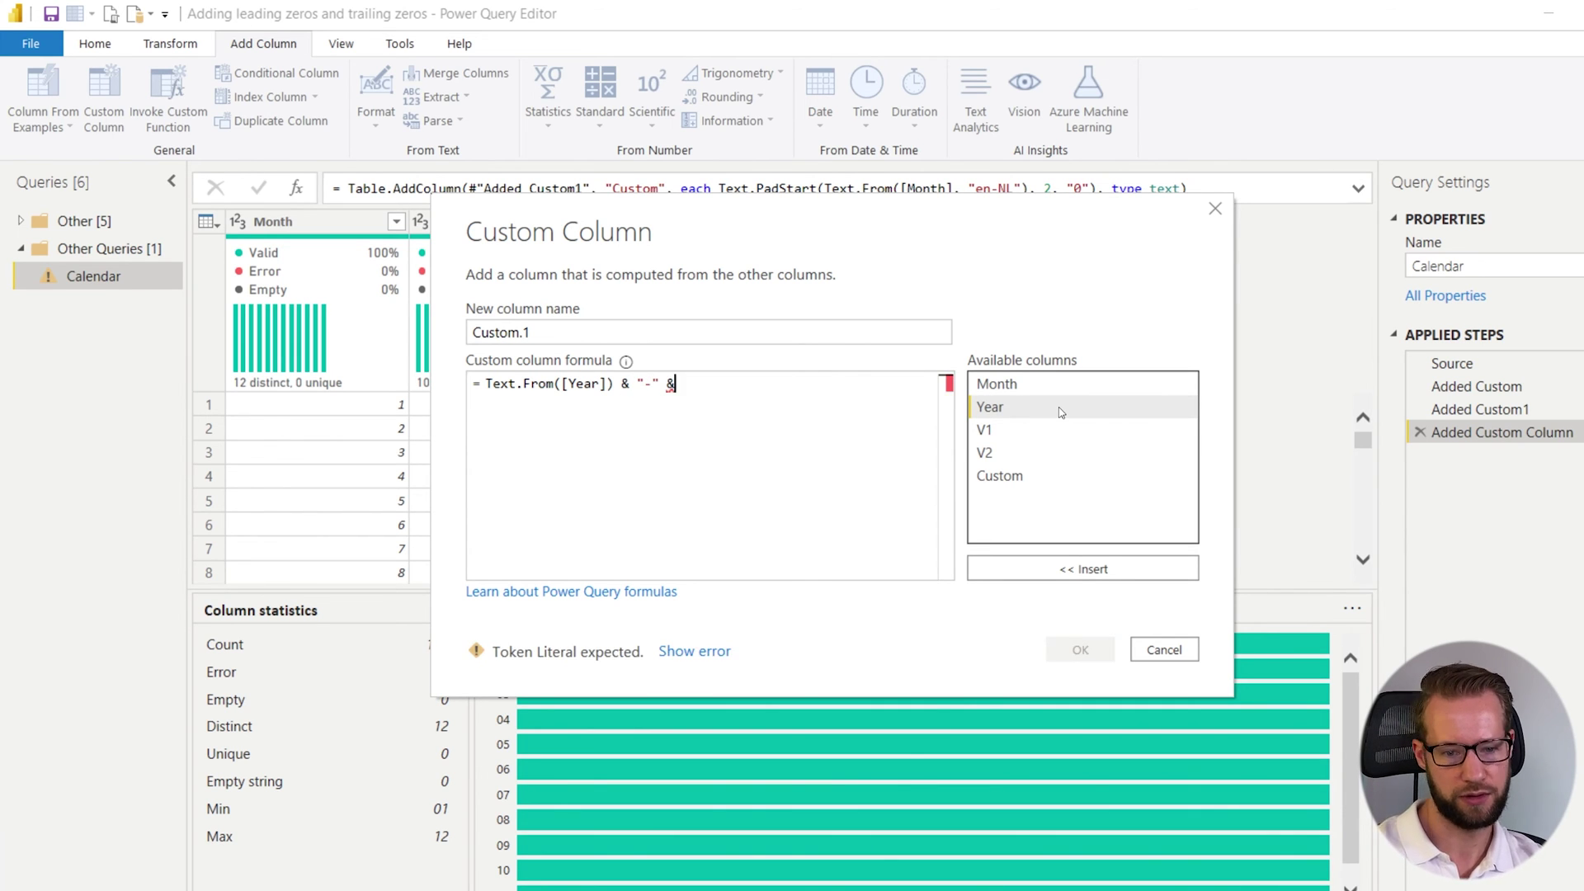
pyautogui.doubleClick(1007, 454)
pyautogui.click(1099, 649)
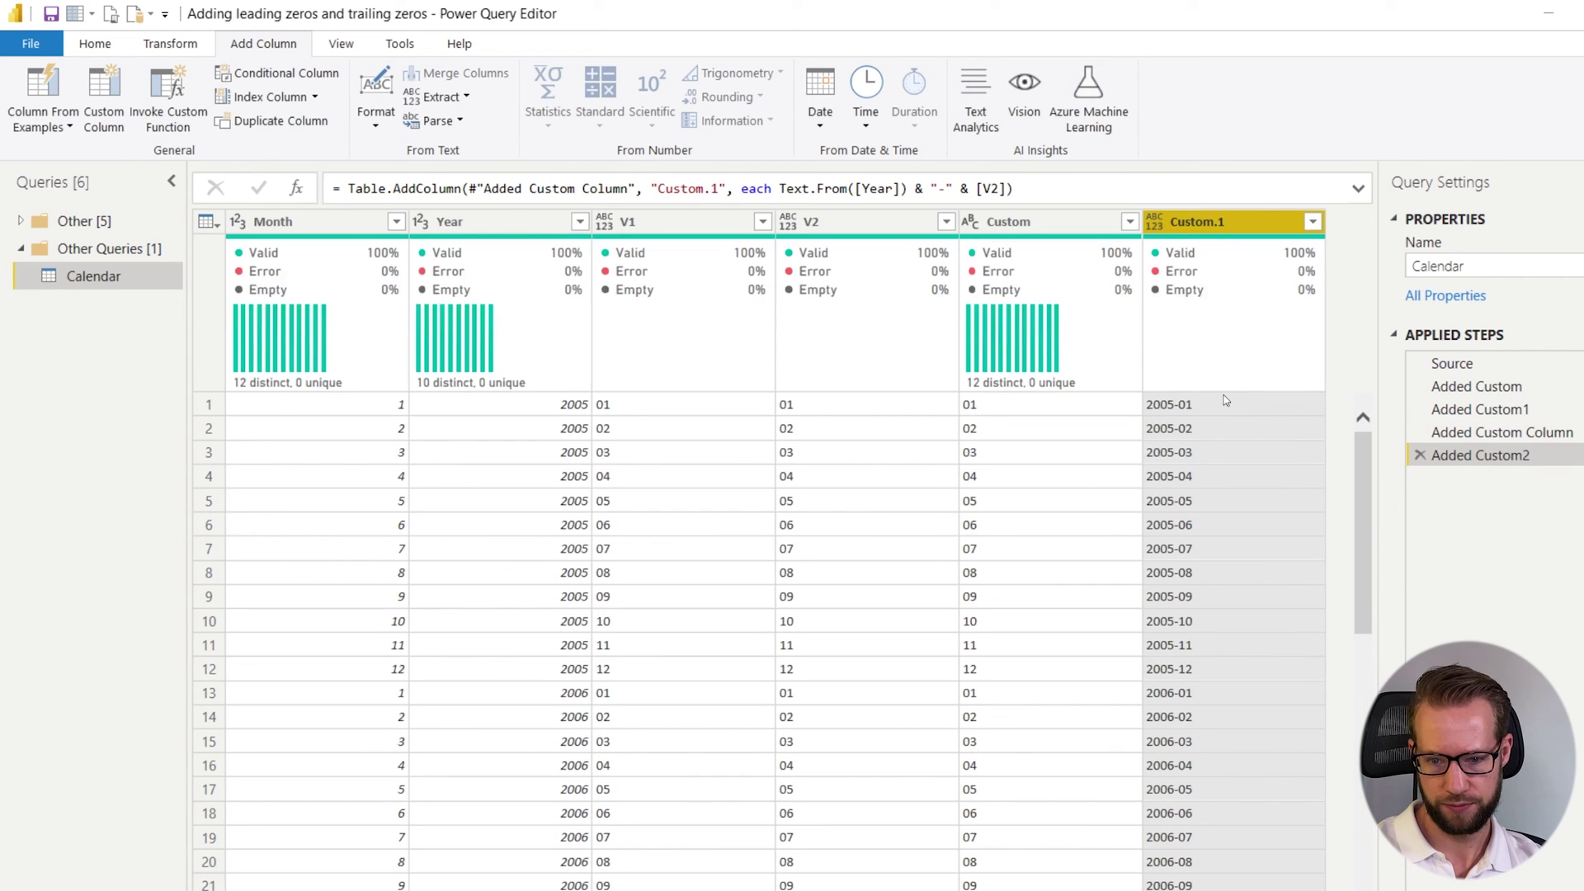
pyautogui.click(1312, 221)
# Step: Sort the table ascending by Custom.1
pyautogui.click(1209, 251)
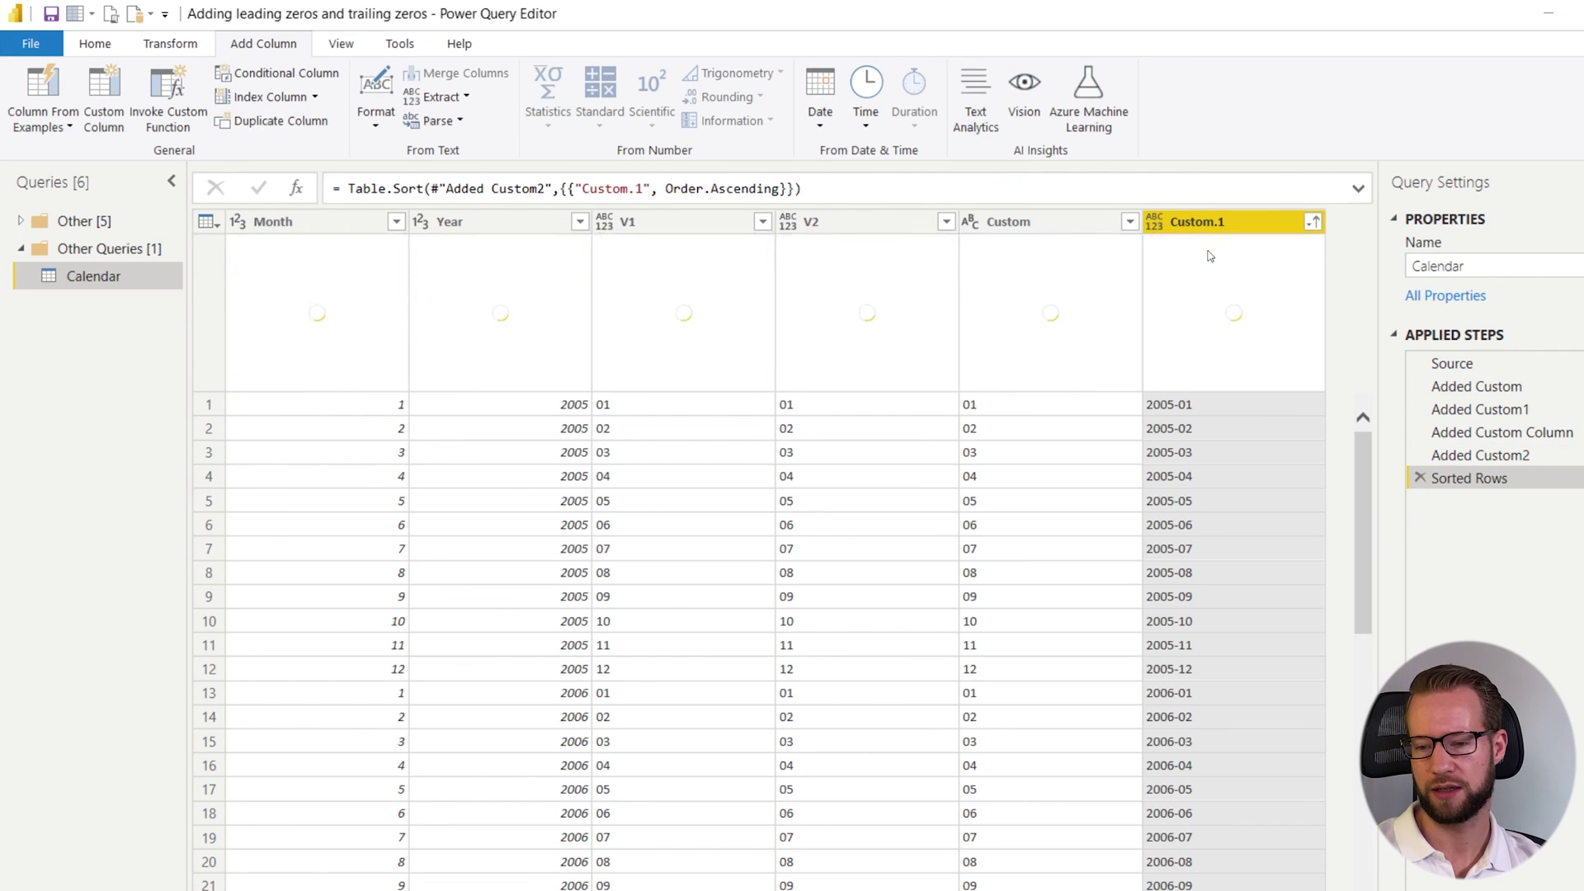